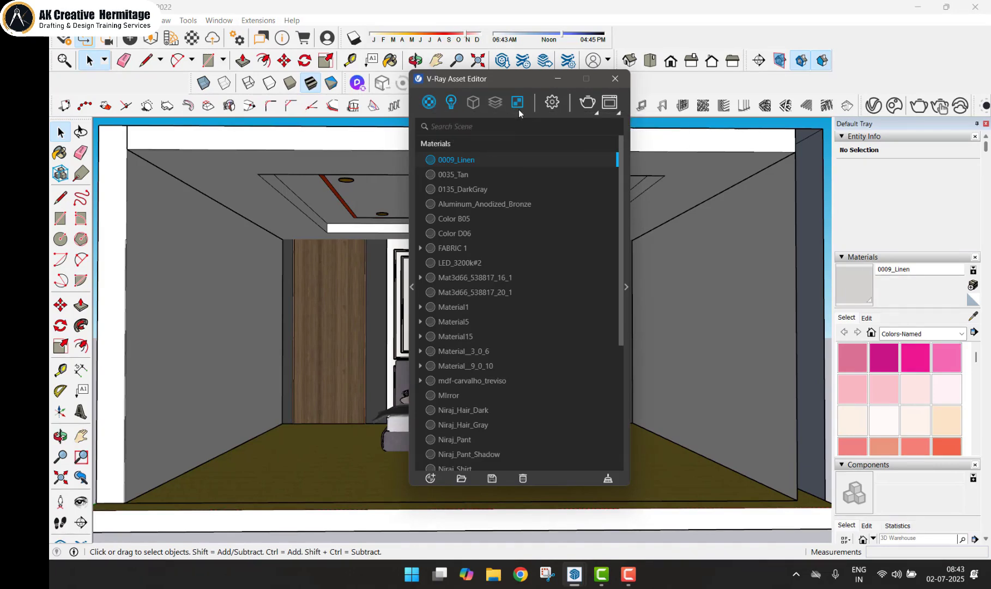
left_click(554, 104)
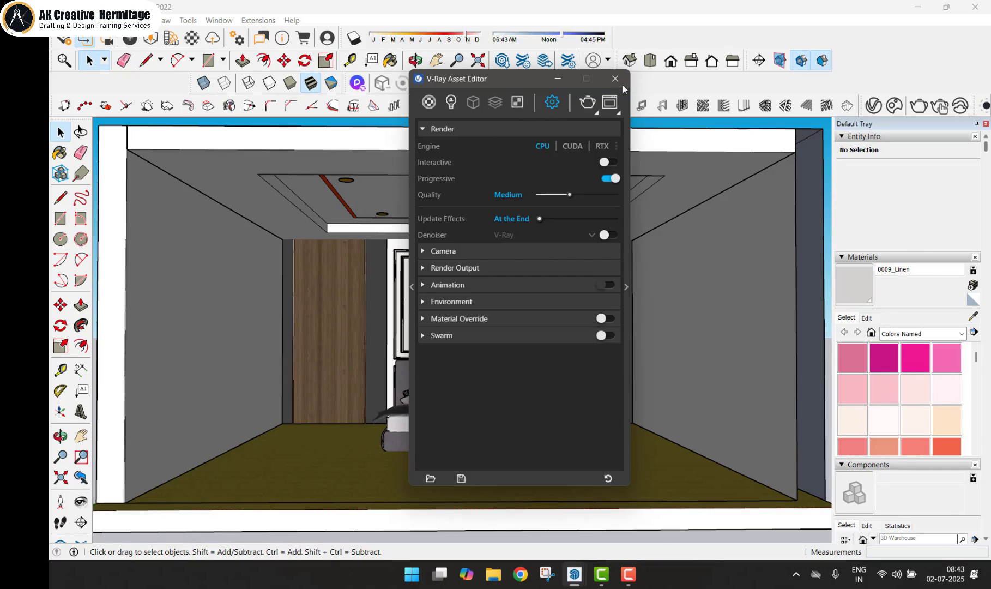
left_click_drag(516, 77, 404, 65)
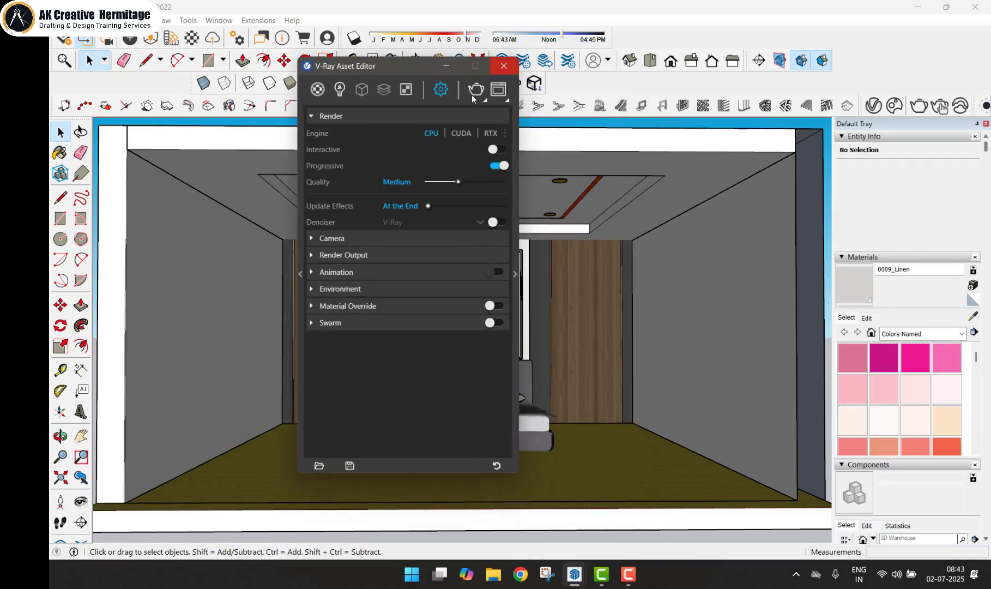
left_click(365, 251)
left_click(365, 250)
left_click(503, 66)
left_click(259, 20)
mouse_move(332, 95)
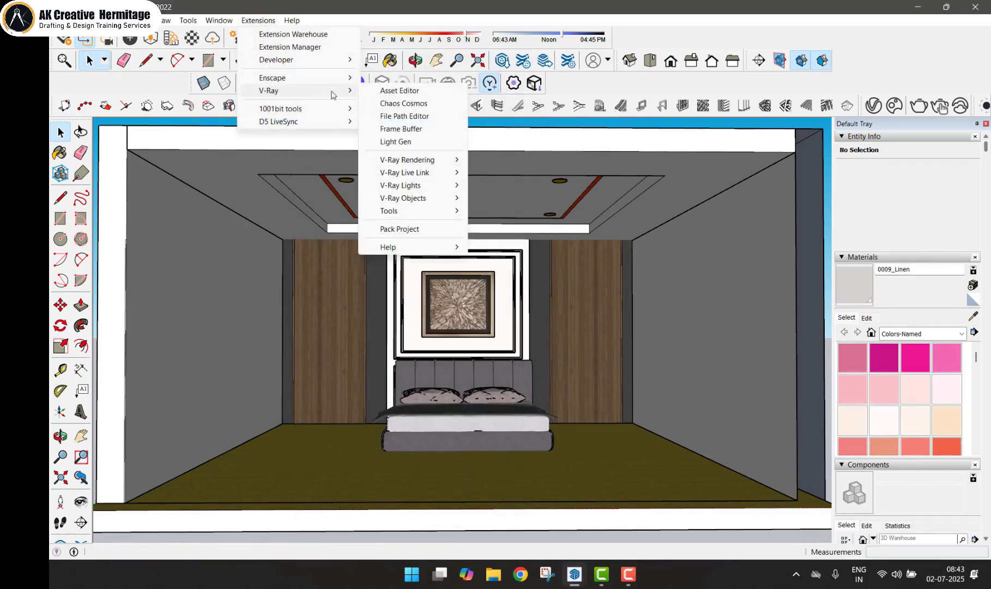
mouse_move(431, 198)
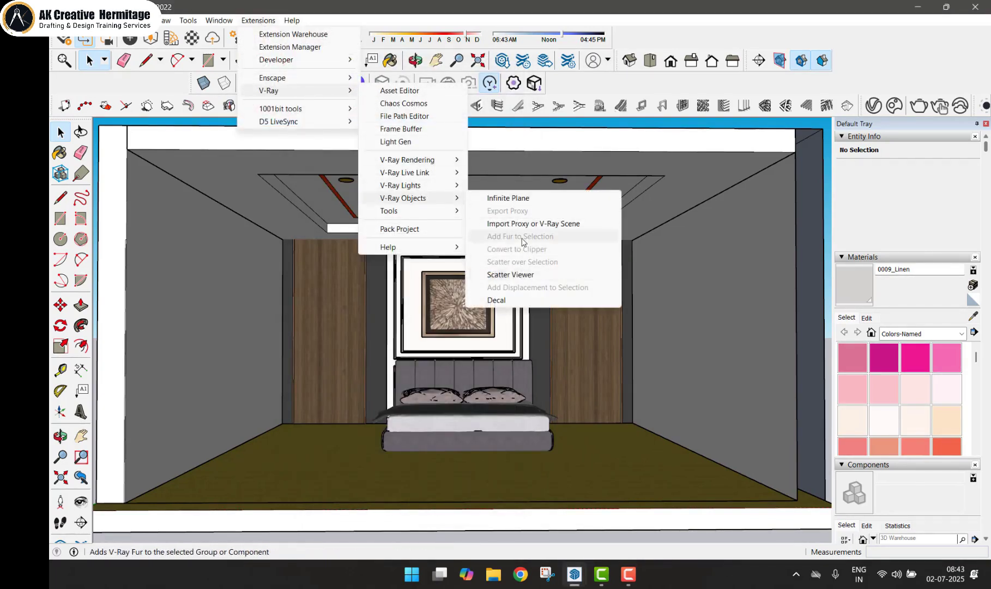
left_click(526, 146)
scroll(395, 213, "down", 3)
middle_click_drag(395, 213, 428, 256)
left_click(498, 135)
middle_click_drag(445, 201, 432, 176)
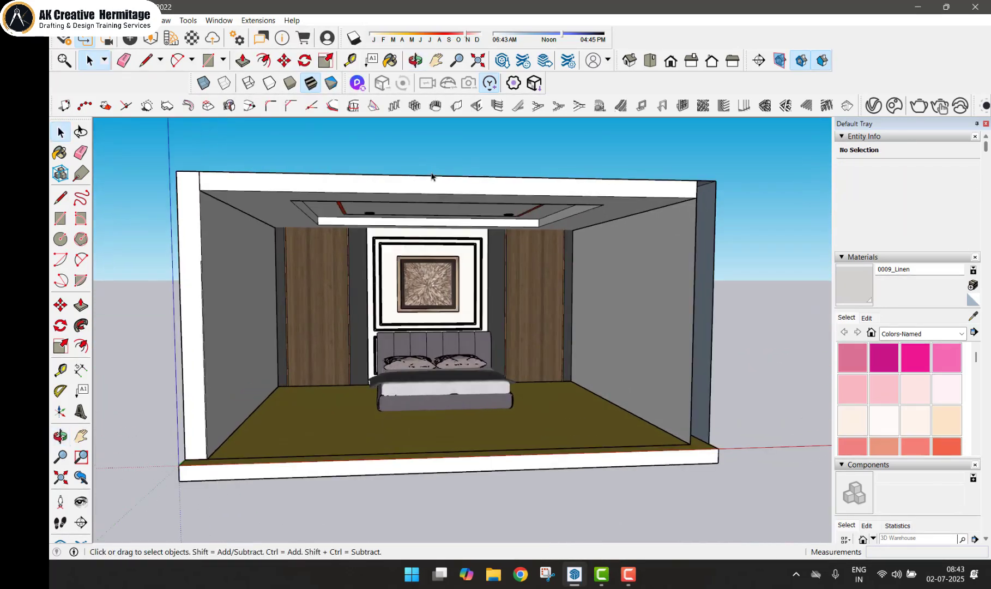
Step: Open the V-Ray Asset Editor's render settings and enable the V-Ray denoiser
left_click(261, 24)
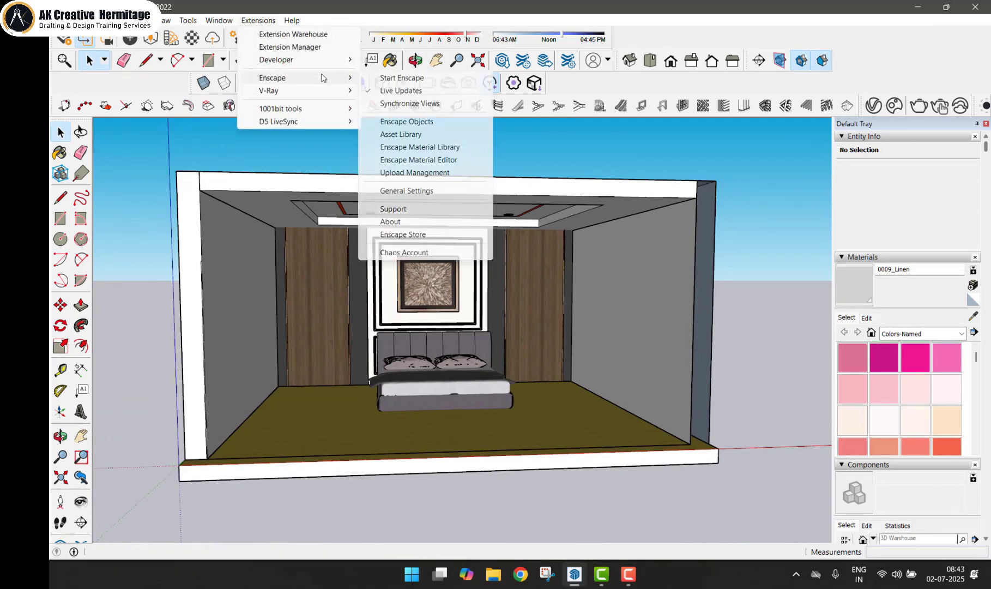
mouse_move(329, 97)
left_click(385, 92)
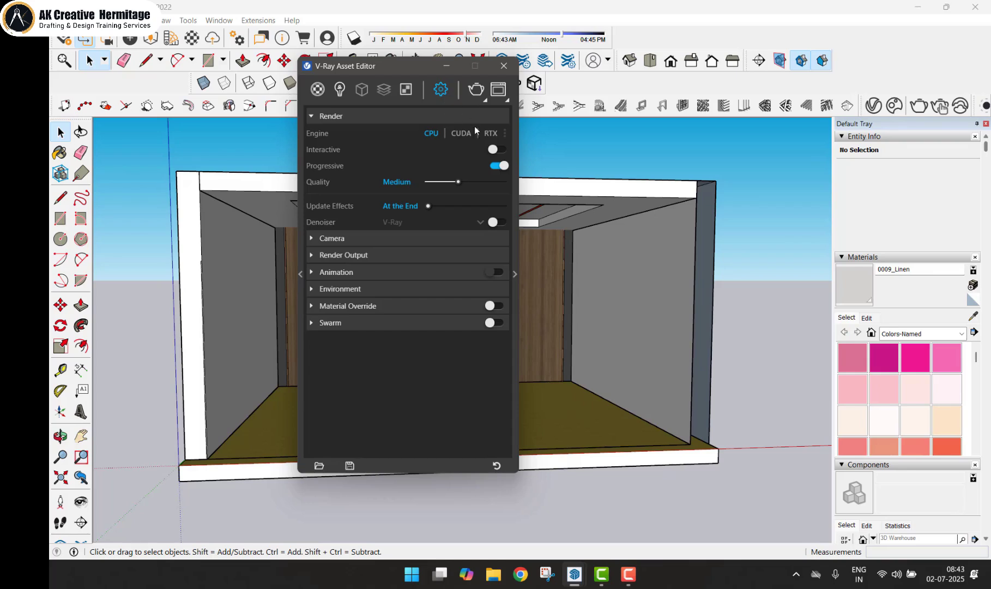
left_click(497, 167)
left_click(496, 222)
Step: Set the image width to 2500 in the V-Ray render output settings
left_click(407, 258)
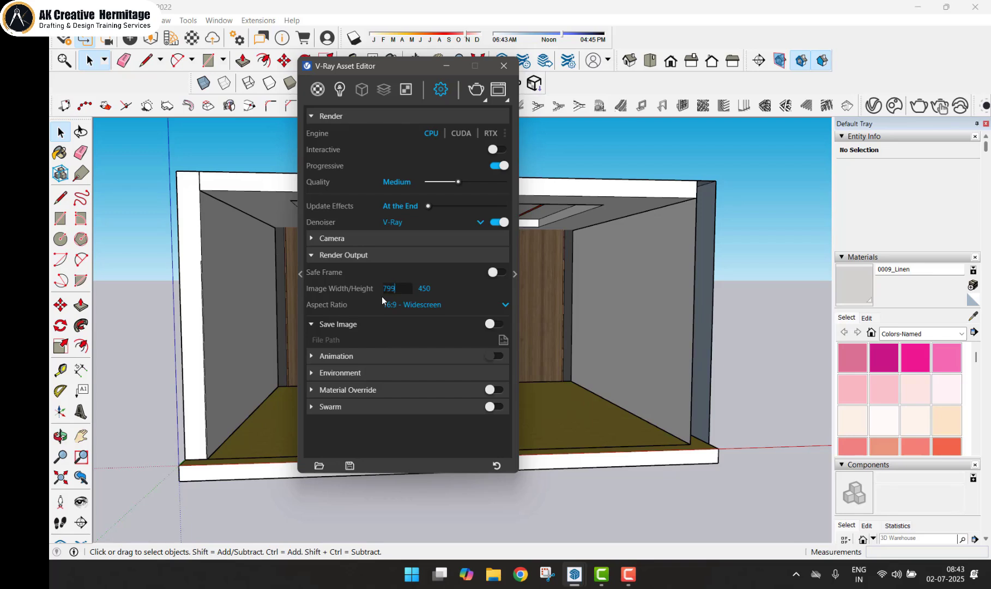
double_click(382, 295)
type("2500")
key("Return")
Step: Examine the animation, camera type and exposure options in the V-Ray render settings
left_click(398, 355)
left_click(402, 355)
left_click(372, 240)
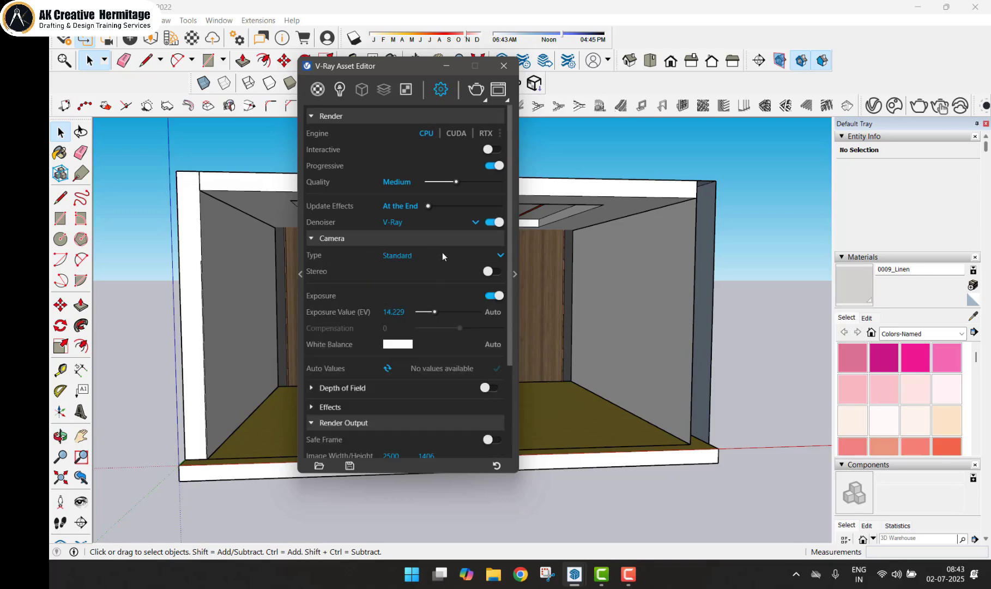
left_click(410, 257)
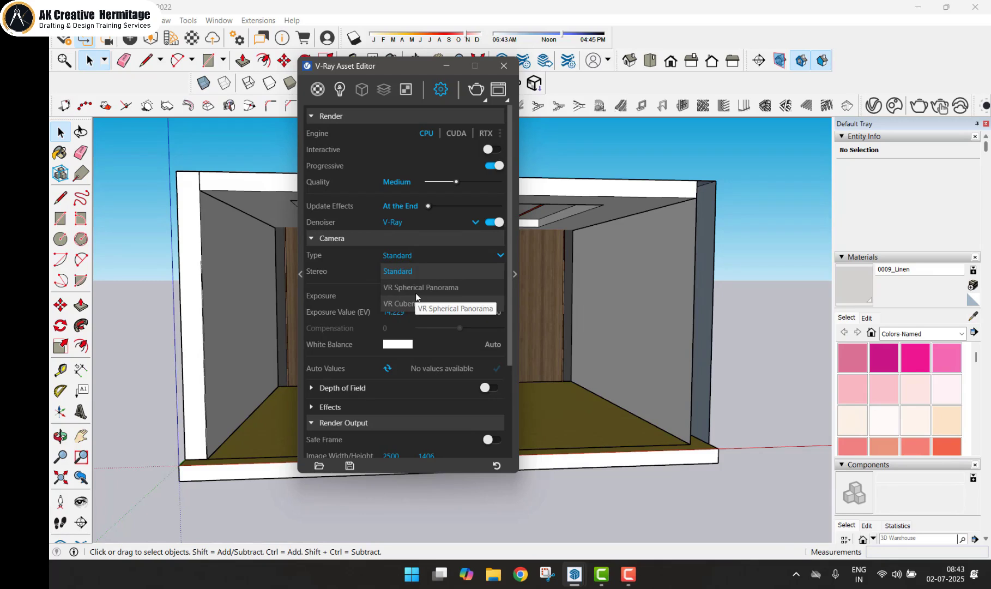
left_click(397, 245)
left_click(397, 243)
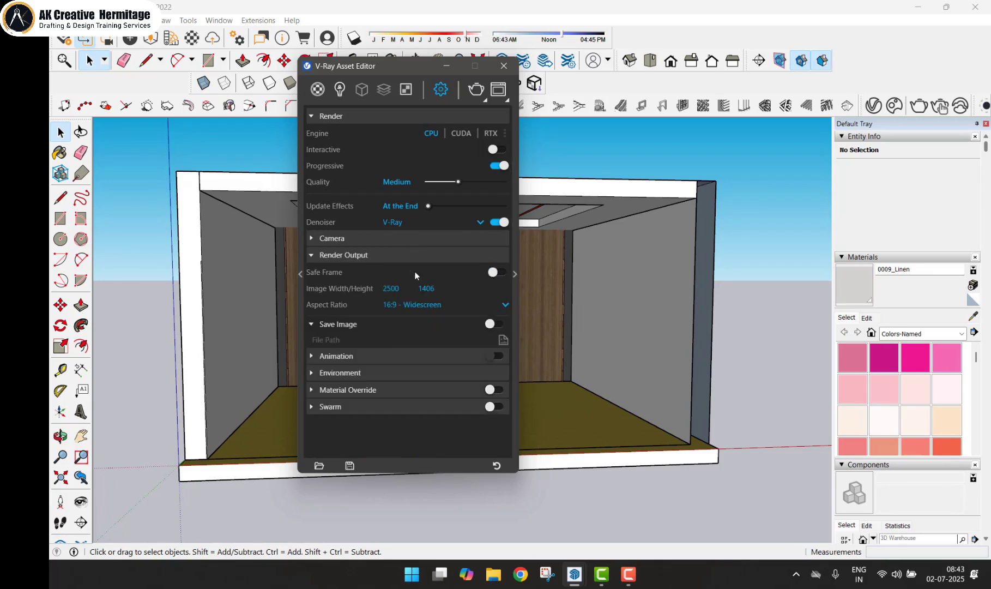
left_click(388, 244)
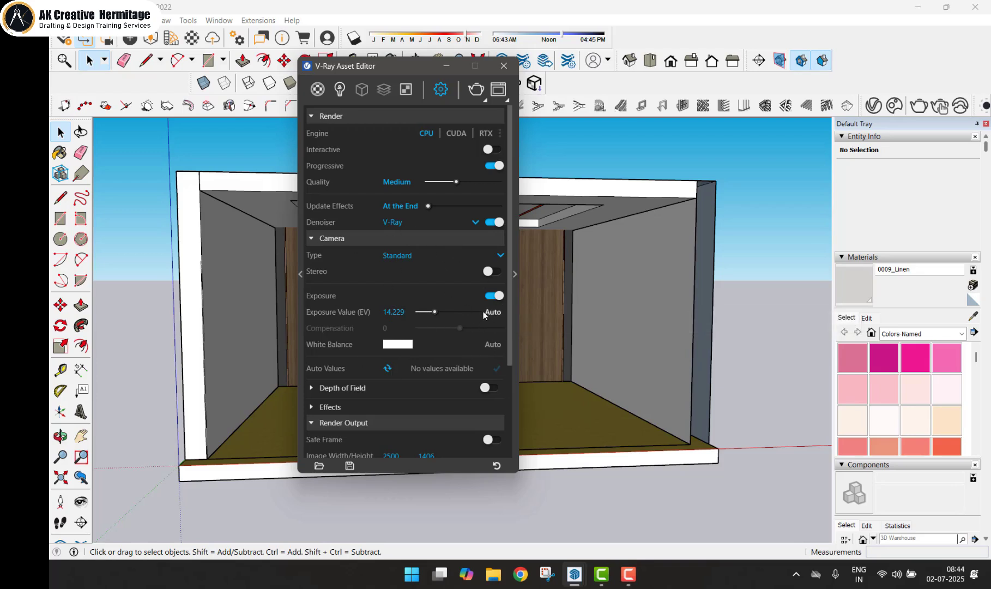
scroll(453, 359, "down", 3)
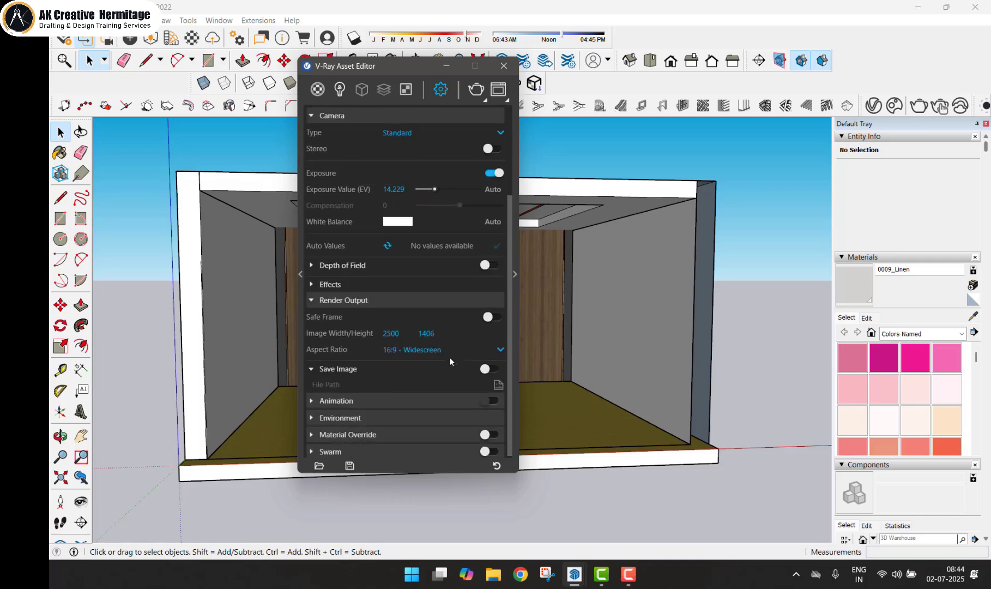
Step: Set the render's antialiasing filter type to Area and the noise limit to 0.002
left_click(515, 275)
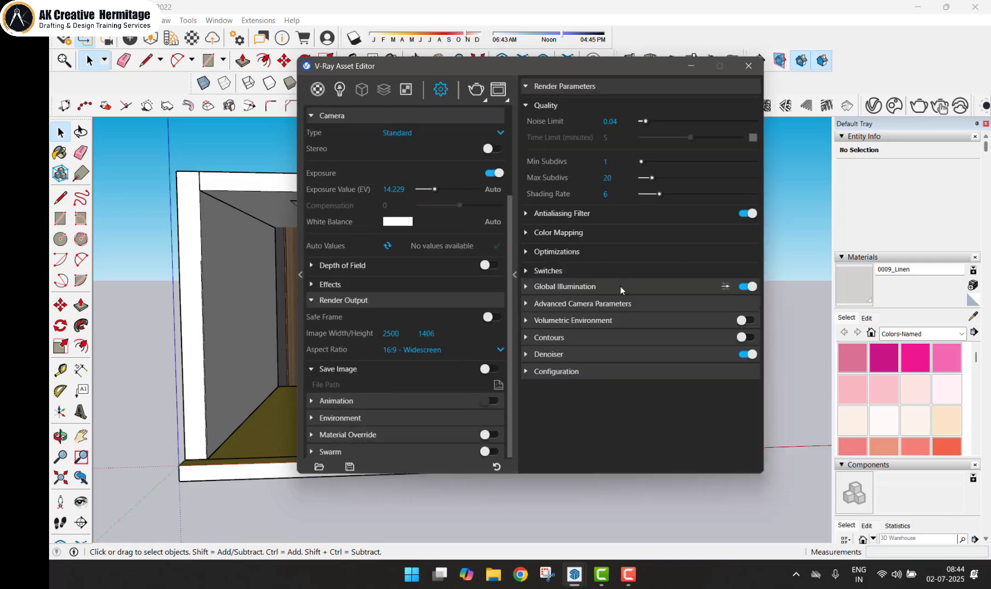
left_click(558, 213)
left_click(661, 228)
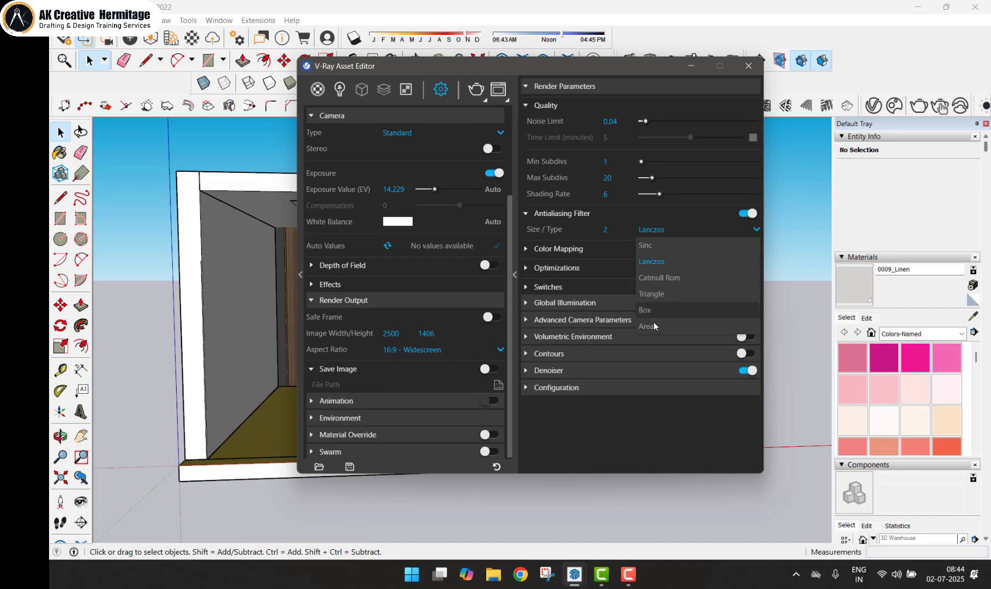
left_click(646, 326)
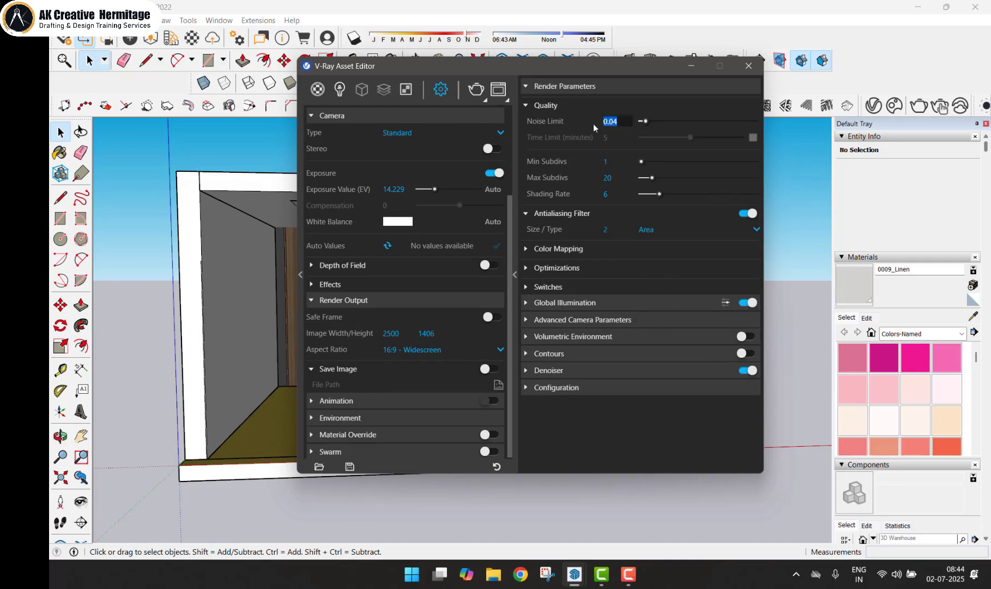
type("0.002")
key("Return")
left_click(606, 304)
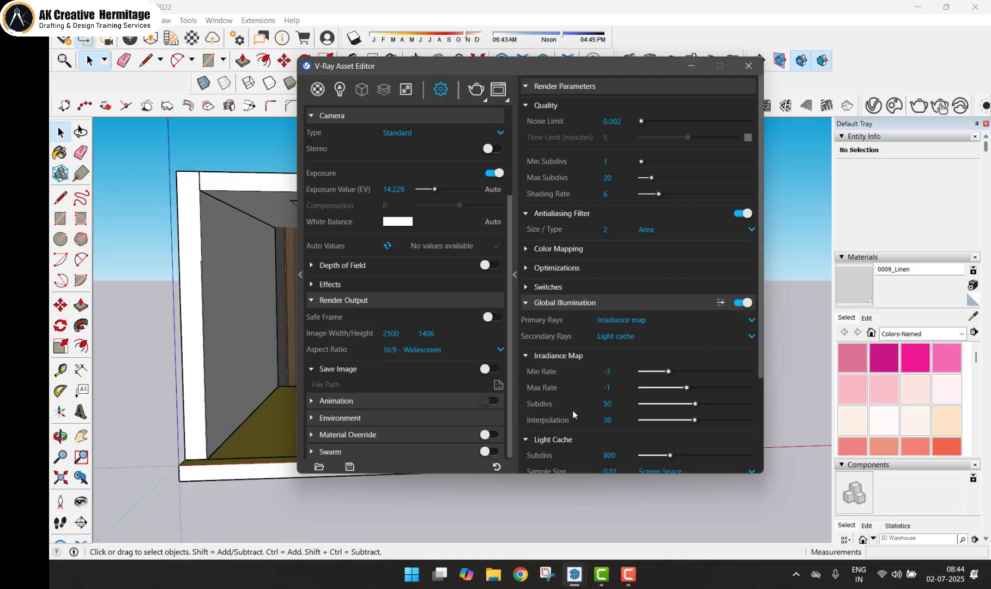
Step: Apply the Flooring Laminate D Narrow 250cm material from the Wood & Laminate library to the bedroom floor
left_click_drag(443, 66, 692, 74)
left_click(566, 97)
left_click(550, 225)
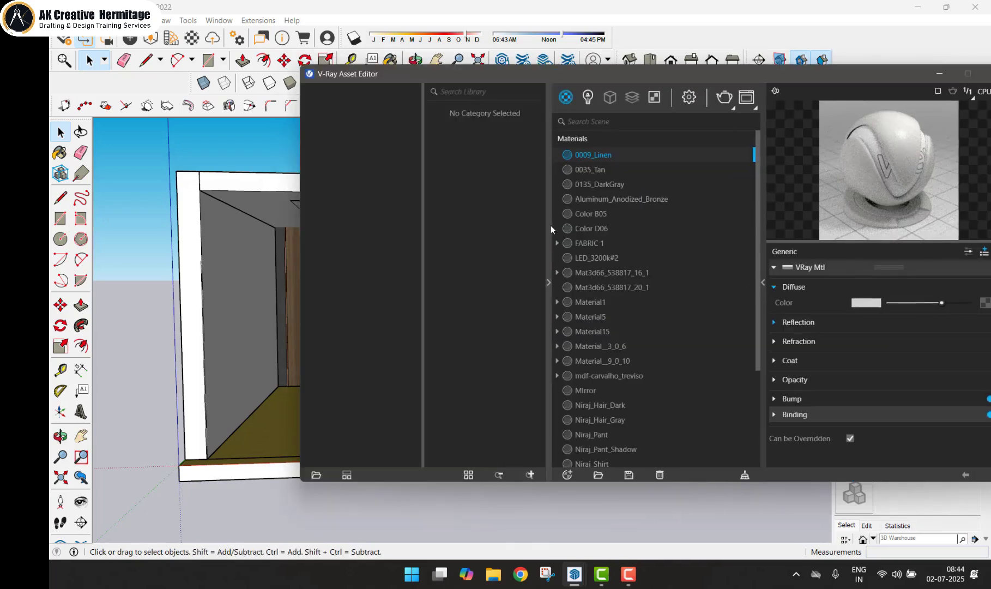
left_click_drag(468, 72, 650, 77)
scroll(330, 430, "down", 3)
middle_click_drag(330, 430, 247, 357)
scroll(400, 426, "up", 2)
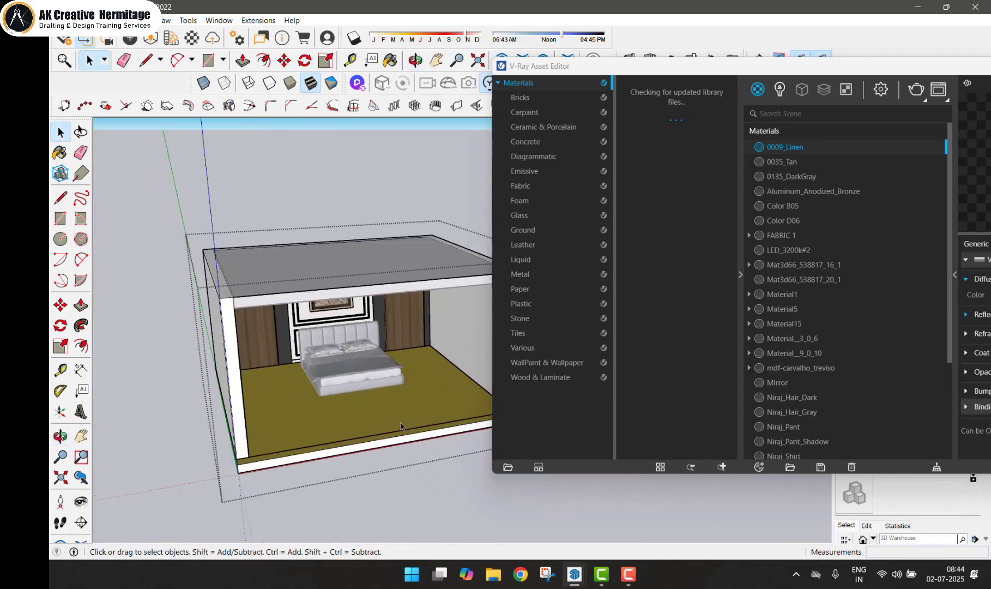
left_click(535, 375)
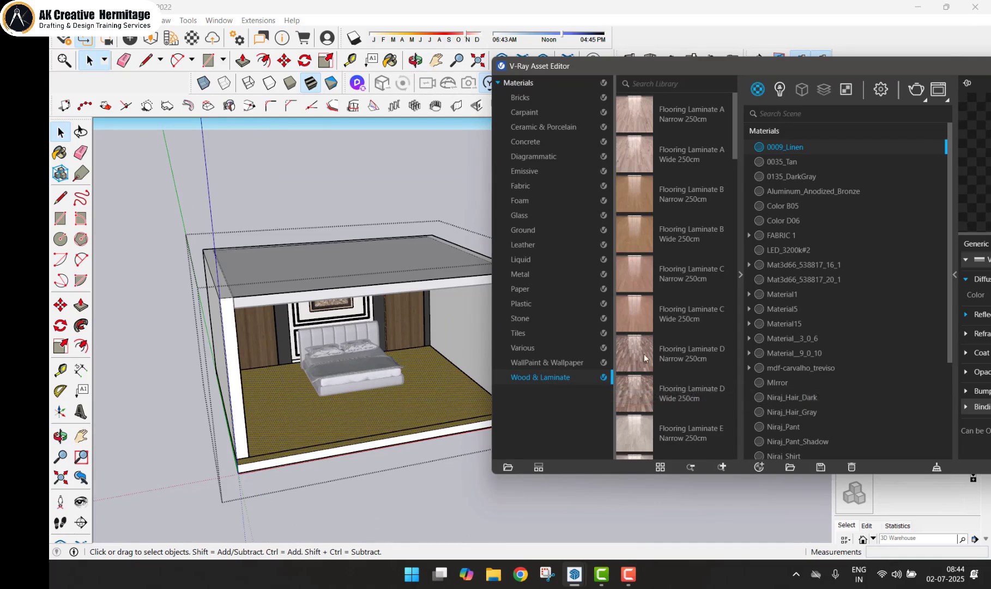
right_click(645, 358)
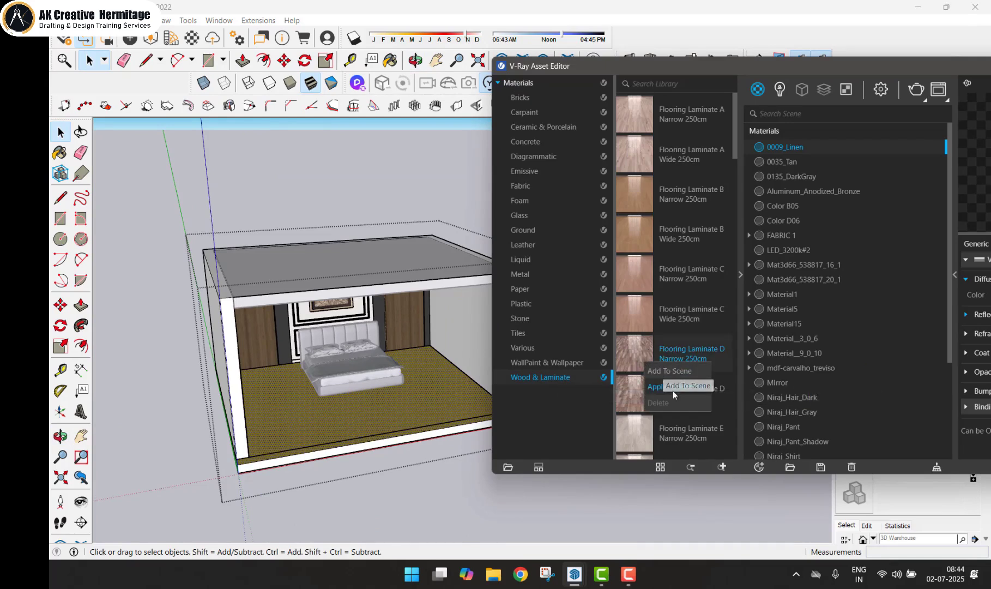
left_click(673, 391)
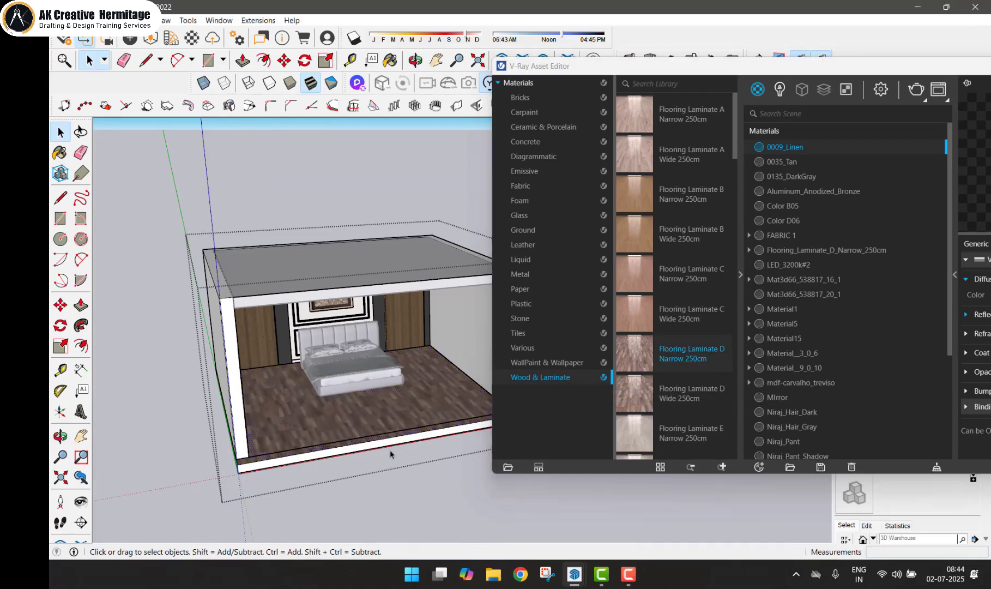
Step: Apply the Flooring Laminate A Wide 250cm material to the wooden panels on the wall behind the bed
scroll(390, 453, "up", 5)
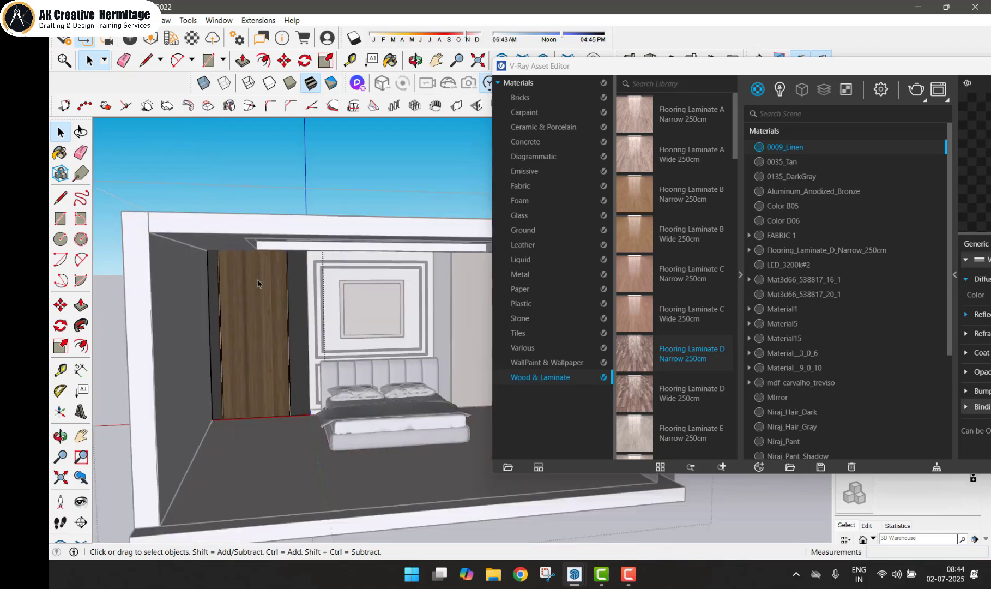
left_click(261, 277)
left_click(638, 164)
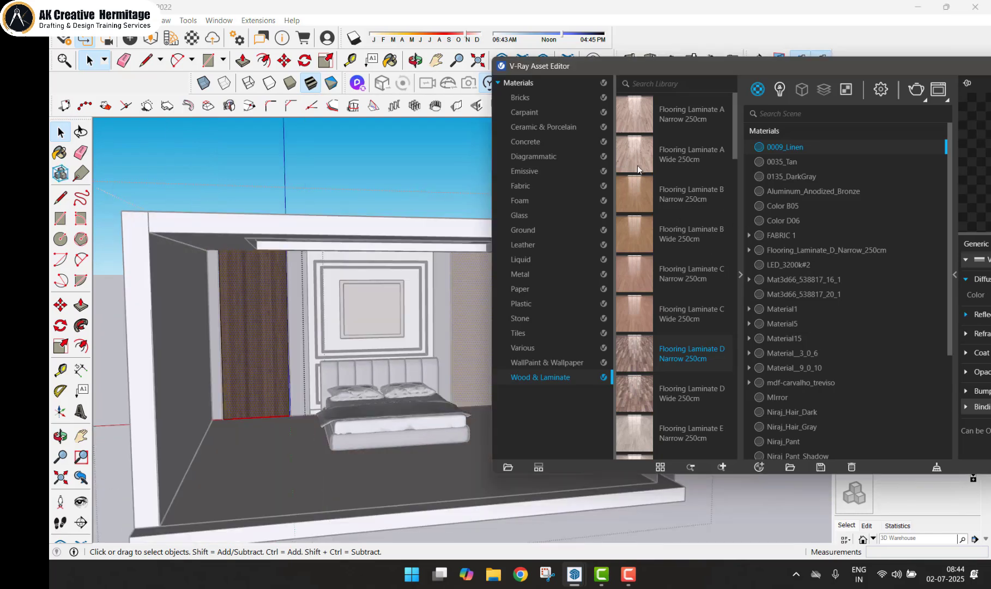
left_click(336, 172)
left_click(336, 173)
Step: Apply the LED 5500k emissive library material to the round downlight face in the ceiling
scroll(352, 328, "down", 3)
mouse_move(419, 328)
middle_mouse_down()
mouse_move(347, 274)
mouse_move(293, 306)
middle_mouse_up()
scroll(293, 305, "up", 3)
scroll(293, 305, "up", 8)
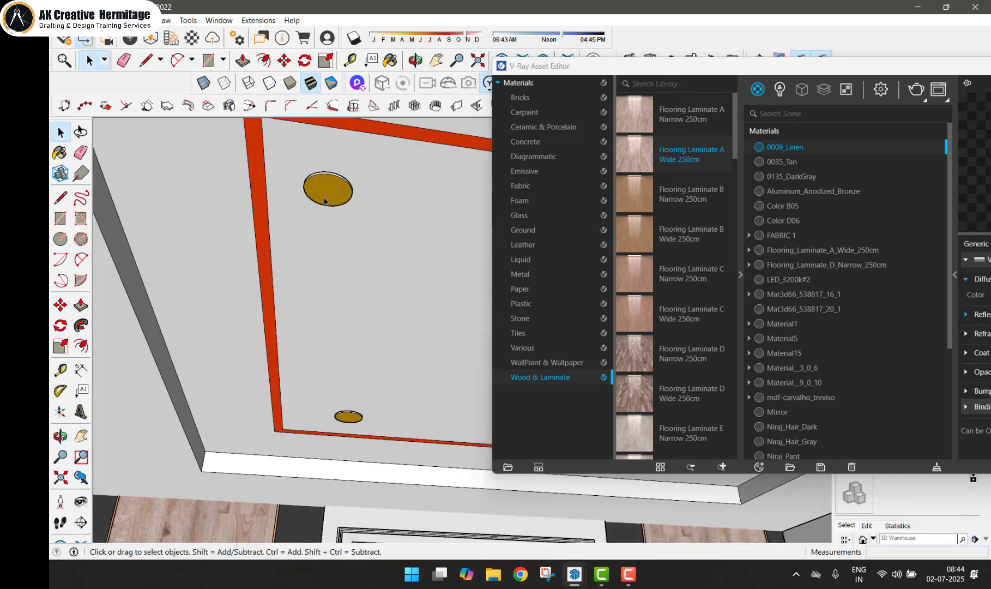
double_click(328, 196)
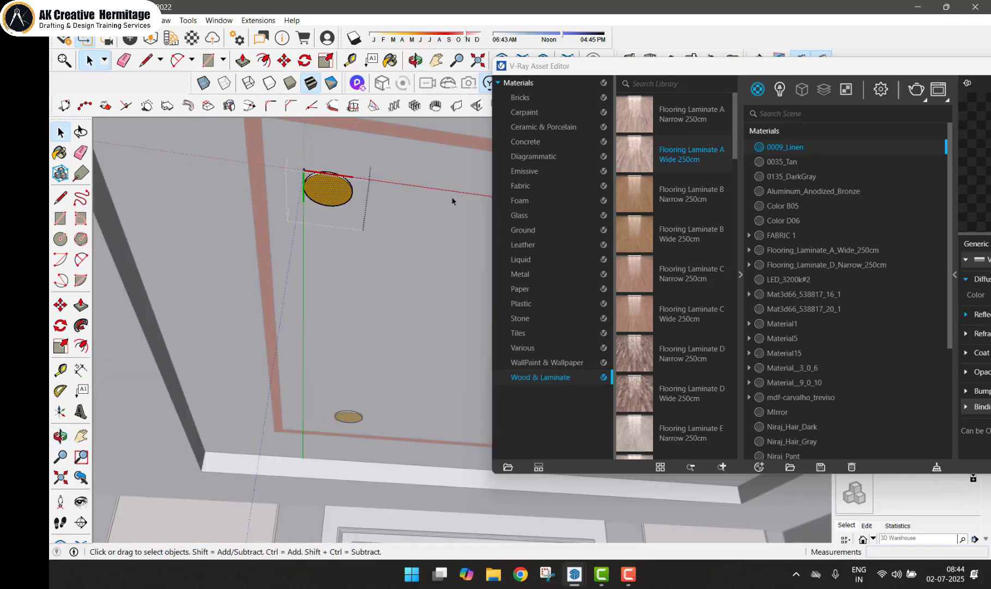
left_click(529, 172)
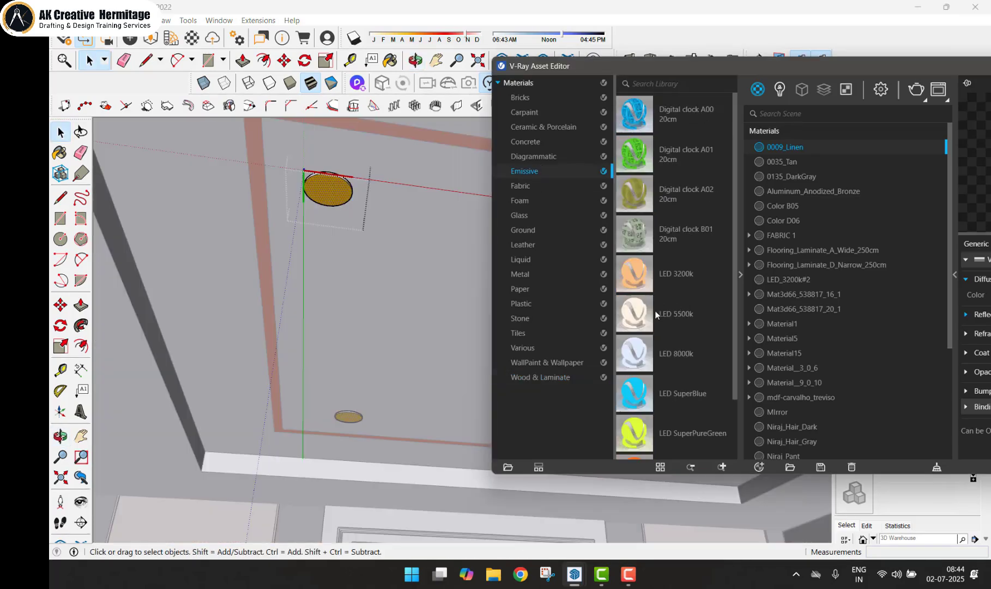
left_click_drag(643, 315, 729, 186)
Step: Set the emissive intensity of the downlight's LED 5500k material to 150
left_click_drag(734, 67, 626, 86)
type("150")
key("Return")
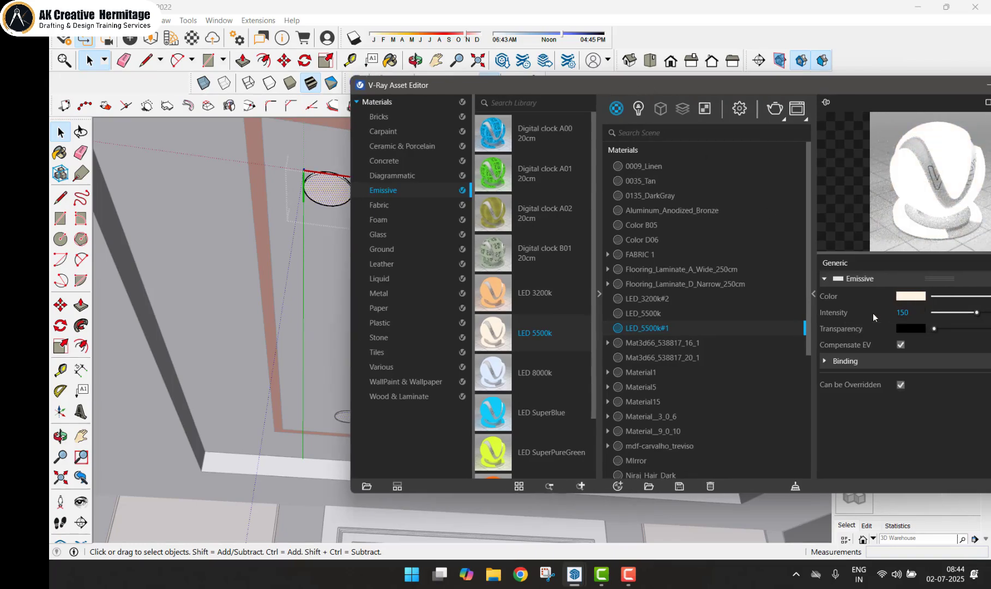
Step: Add another LED 5500k material to the scene and close the Asset Editor
right_click(551, 333)
left_click(570, 342)
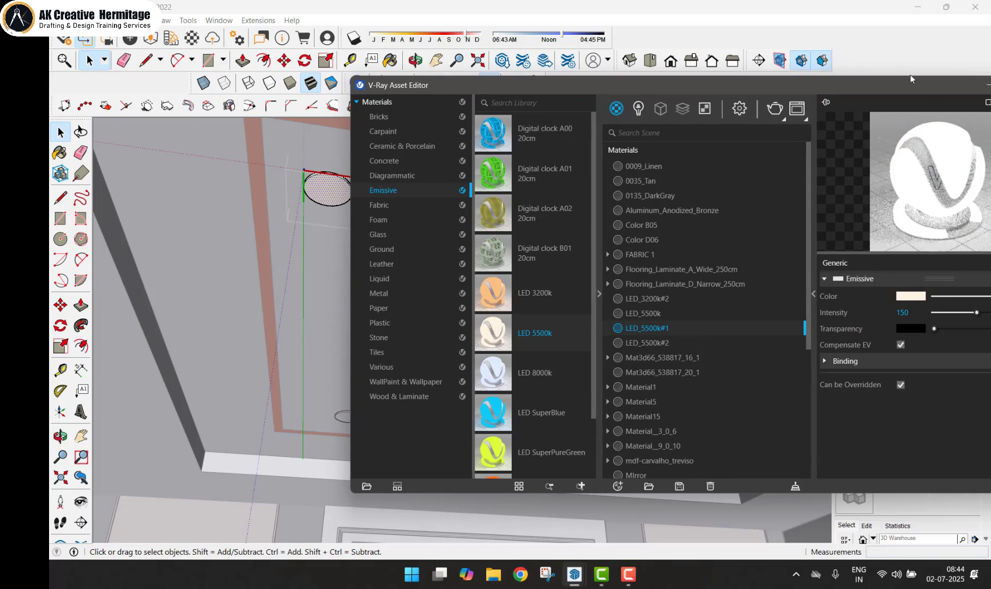
left_click_drag(890, 100, 874, 102)
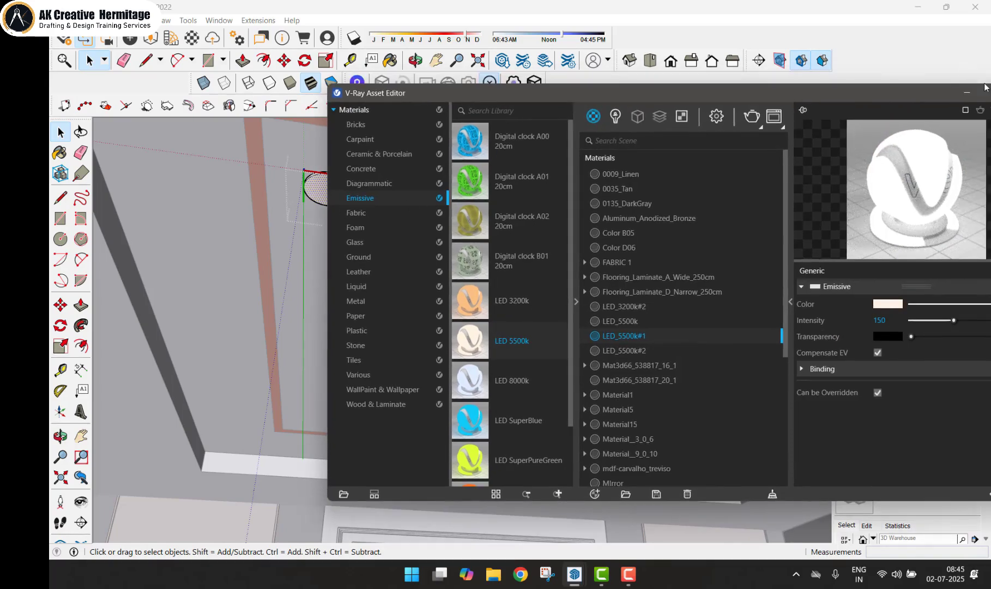
left_click_drag(989, 87, 904, 96)
left_click(940, 102)
Step: Draw a V-Ray rectangle light covering the room's whole open front, from its upper-left outer corner to its lower-right one
scroll(467, 262, "down", 5)
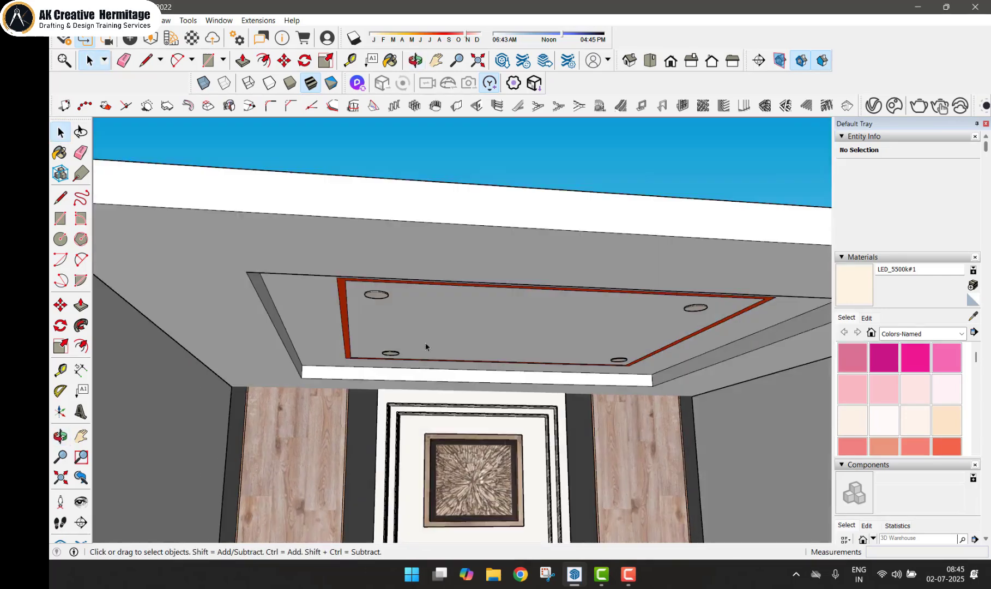
scroll(426, 346, "down", 3)
middle_click_drag(426, 341, 431, 304)
scroll(430, 304, "down", 2)
scroll(436, 306, "down", 2)
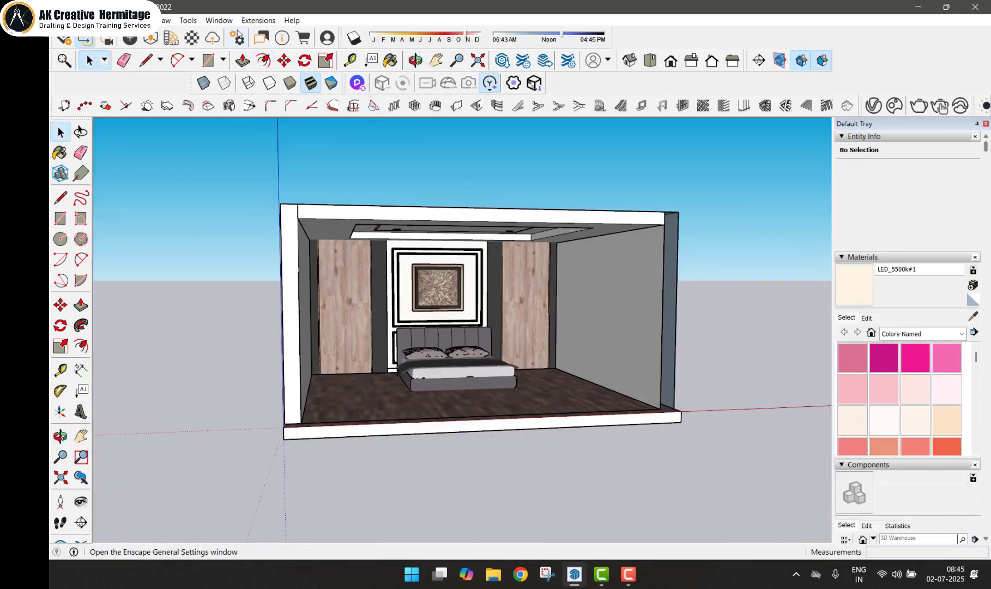
left_click(255, 21)
mouse_move(305, 90)
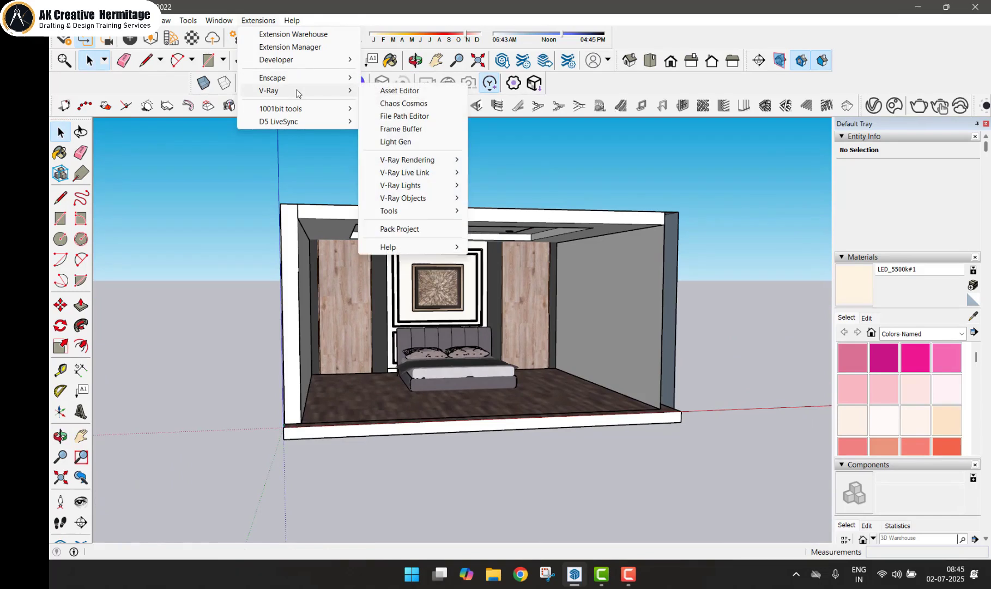
mouse_move(420, 185)
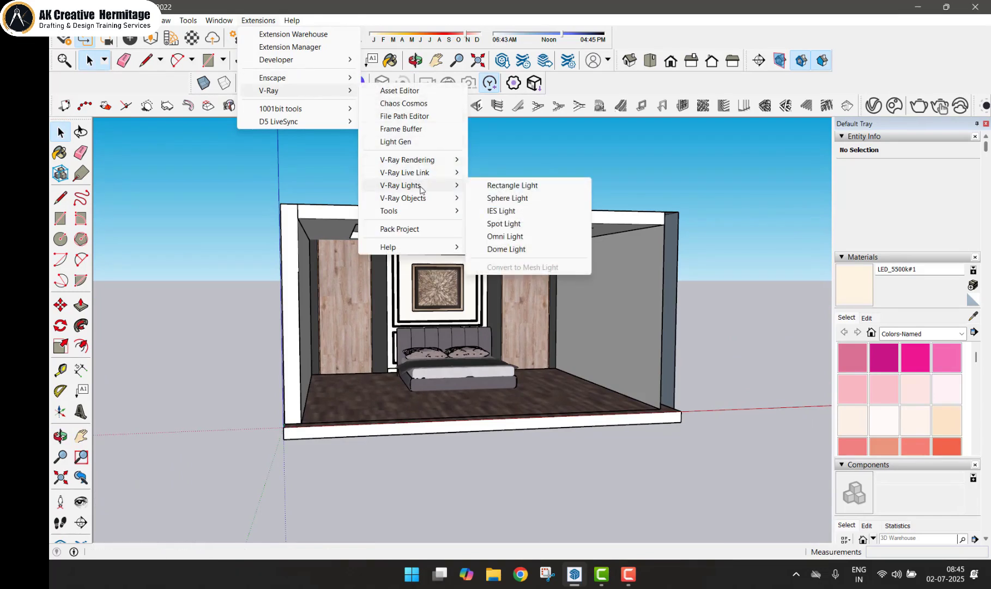
left_click(510, 187)
left_click(280, 214)
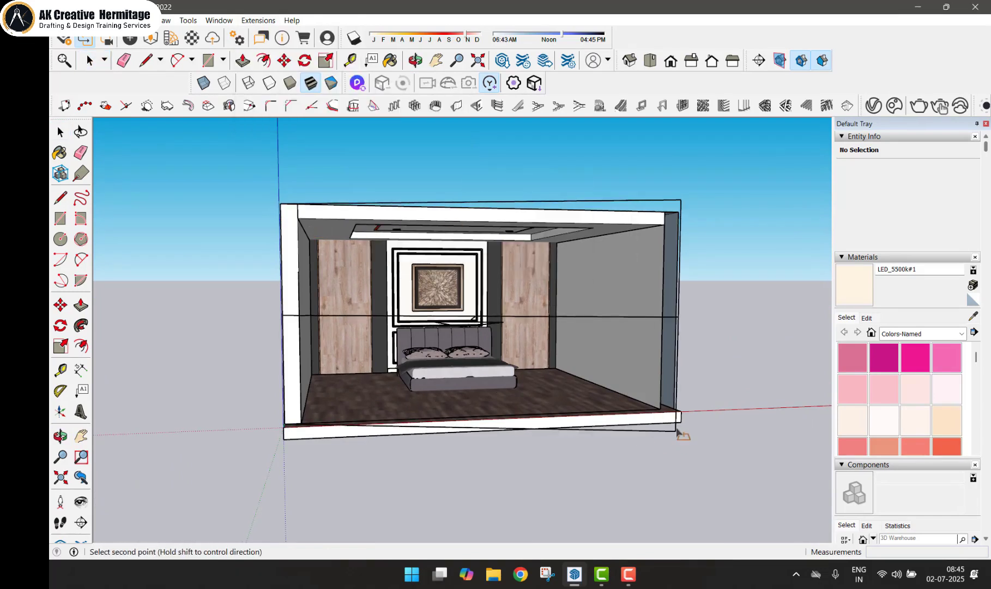
left_click(684, 422)
Step: Flip the rectangle light along the component's blue axis so that it faces into the room
middle_click_drag(452, 338, 670, 338)
key("space")
left_click(678, 339)
right_click(676, 337)
mouse_move(725, 259)
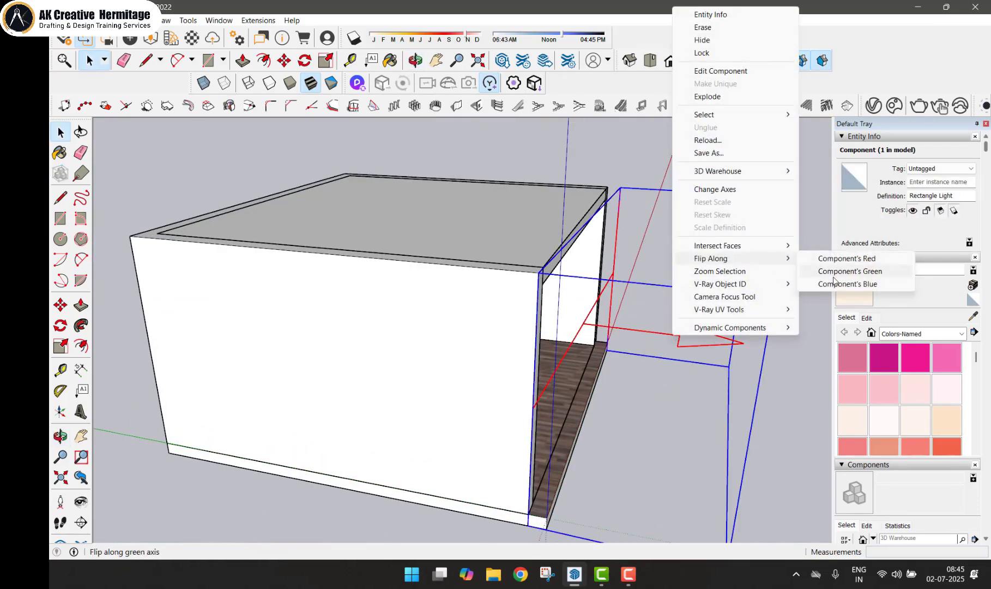
left_click(829, 284)
Step: Move the flipped rectangle light by its lower corner back to the open front edge of the room
middle_click_drag(829, 284, 693, 281)
key("m")
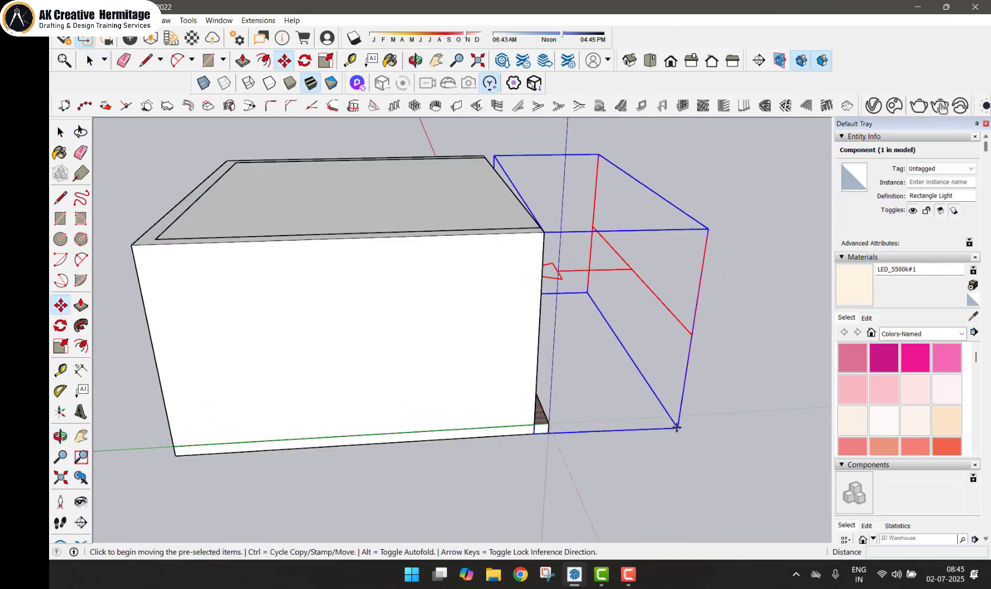
left_click(678, 429)
middle_click_drag(547, 431, 480, 322)
scroll(480, 316, "up", 6)
scroll(479, 316, "up", 2)
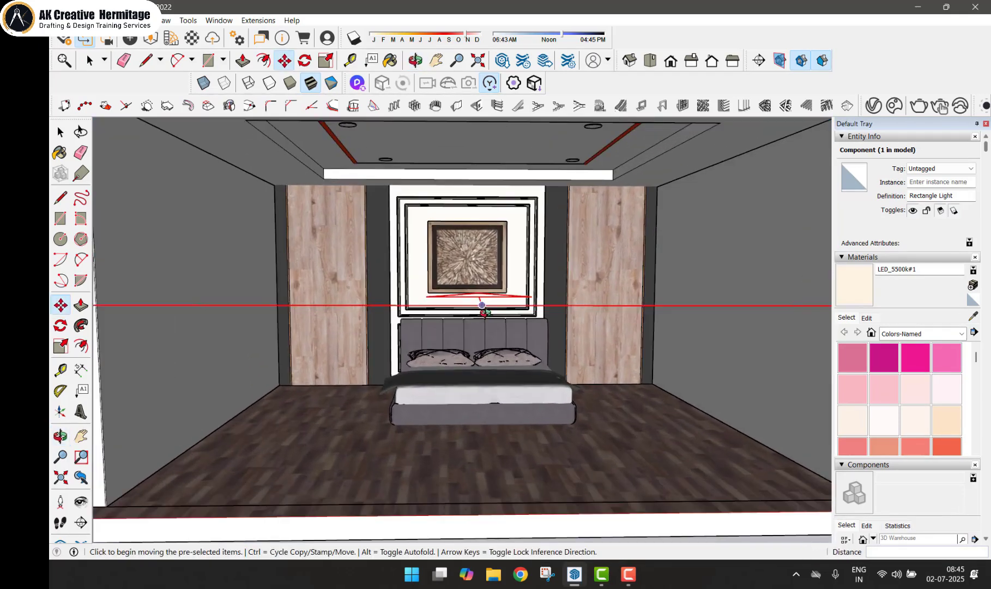
key("space")
Step: Frame the bedroom from the front, looking towards the bed, and save the view as a new scene
scroll(512, 436, "down", 4)
scroll(289, 166, "up", 4)
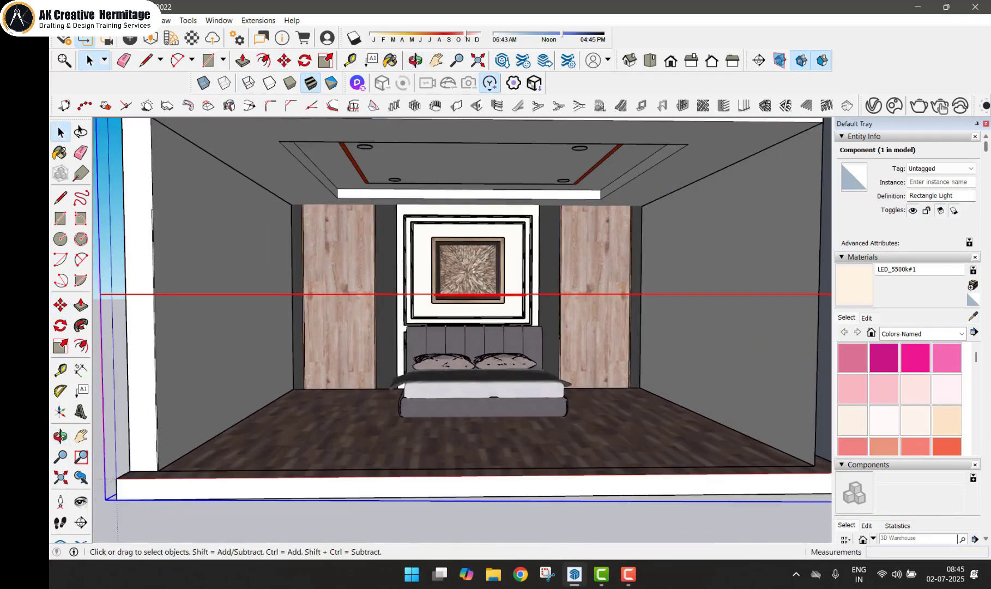
left_click(111, 20)
mouse_move(188, 236)
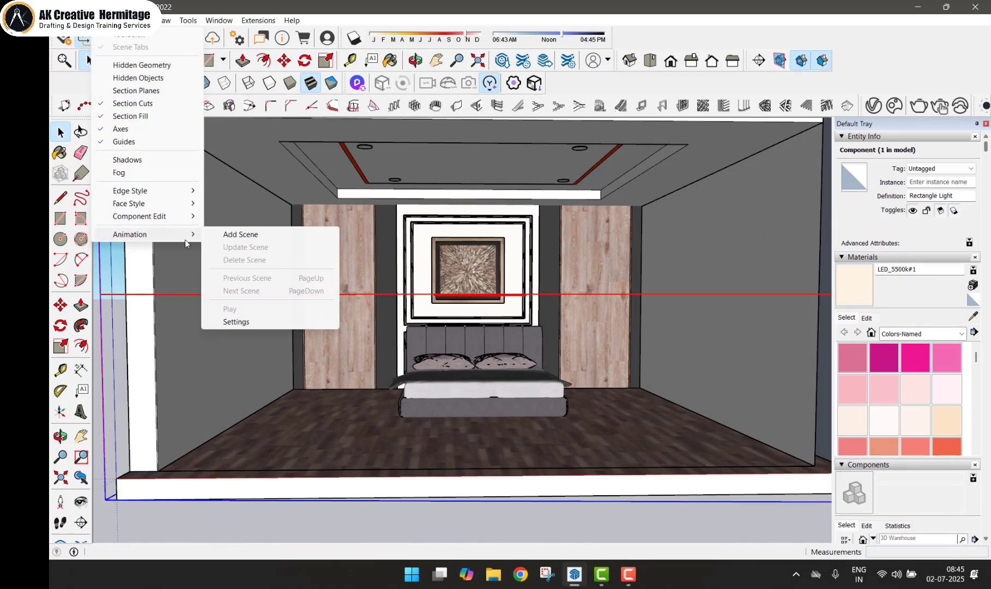
left_click(247, 238)
Step: Run a V-Ray test render of the saved bedroom view and close the frame buffer
left_click(258, 20)
mouse_move(284, 91)
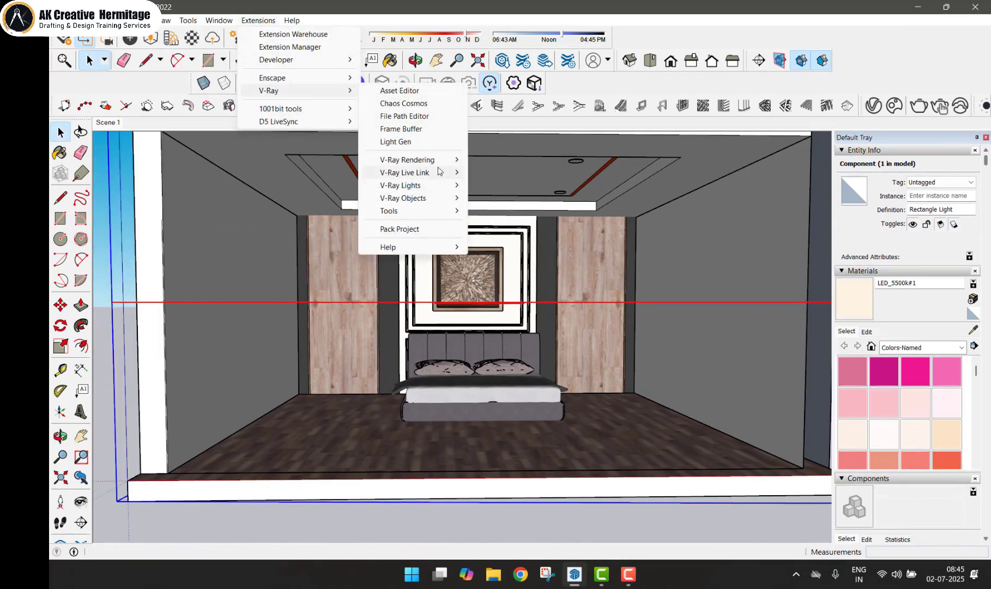
mouse_move(463, 159)
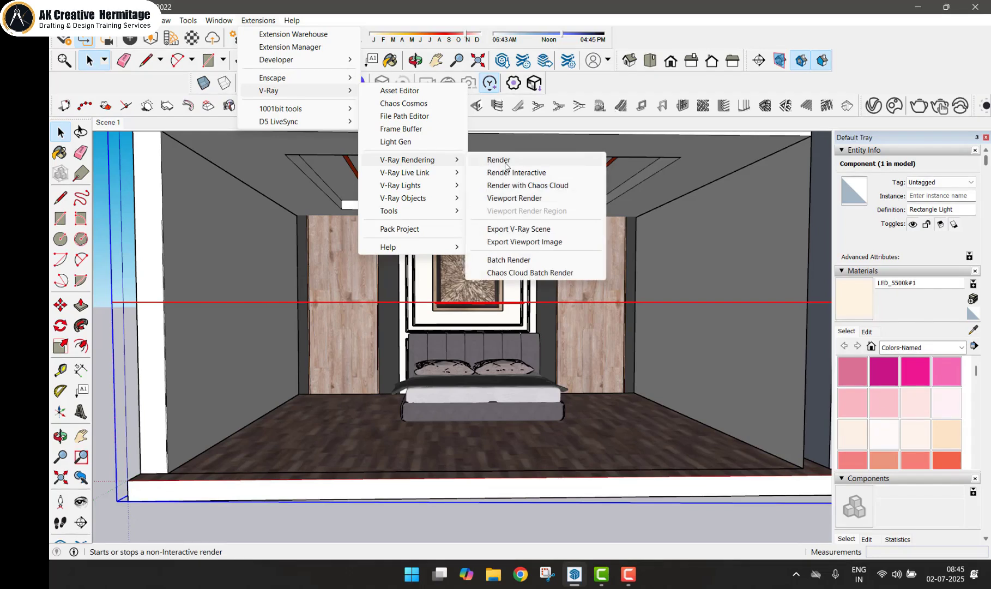
left_click(505, 163)
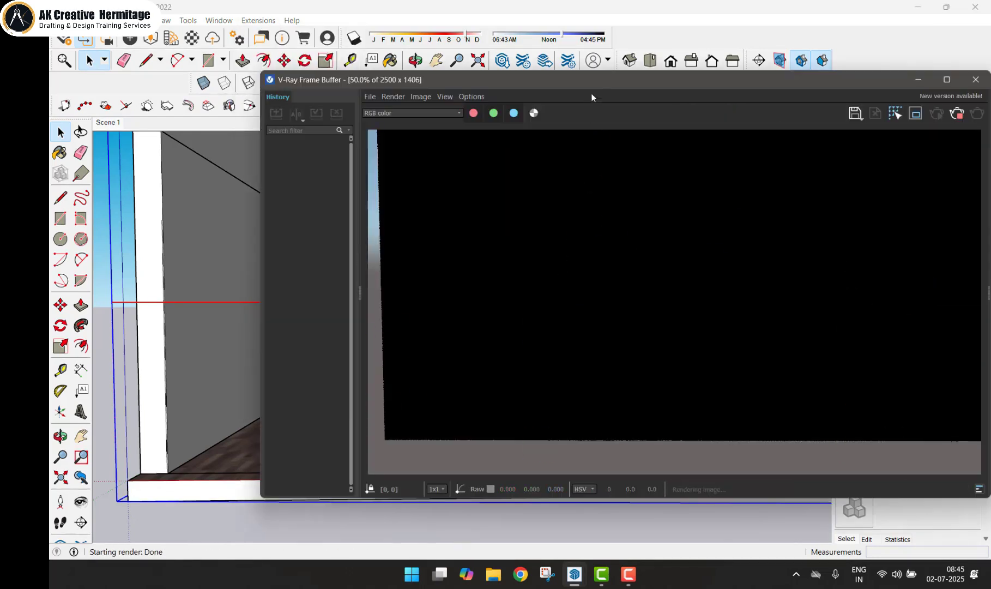
left_click_drag(612, 83, 458, 84)
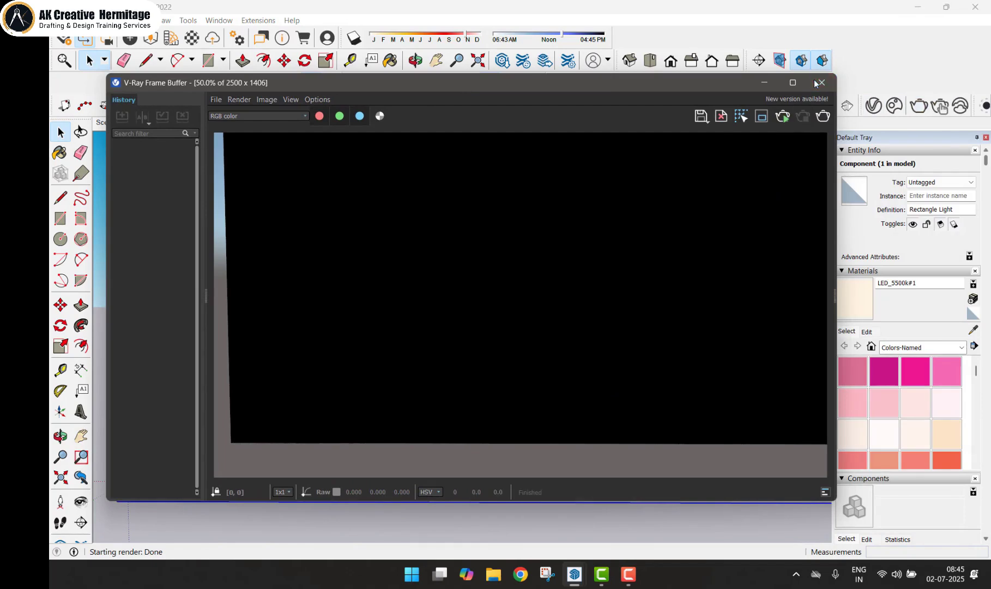
left_click(822, 79)
Step: In the Asset Editor, set the Rectangle Light's intensity to 80 and enable its Invisible option
left_click(258, 20)
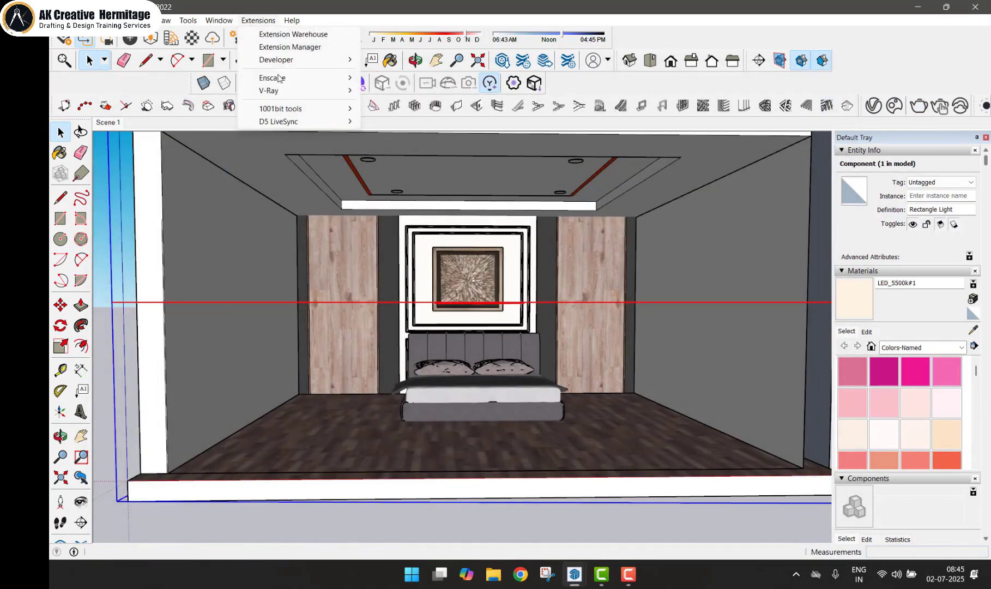
mouse_move(327, 91)
left_click(399, 91)
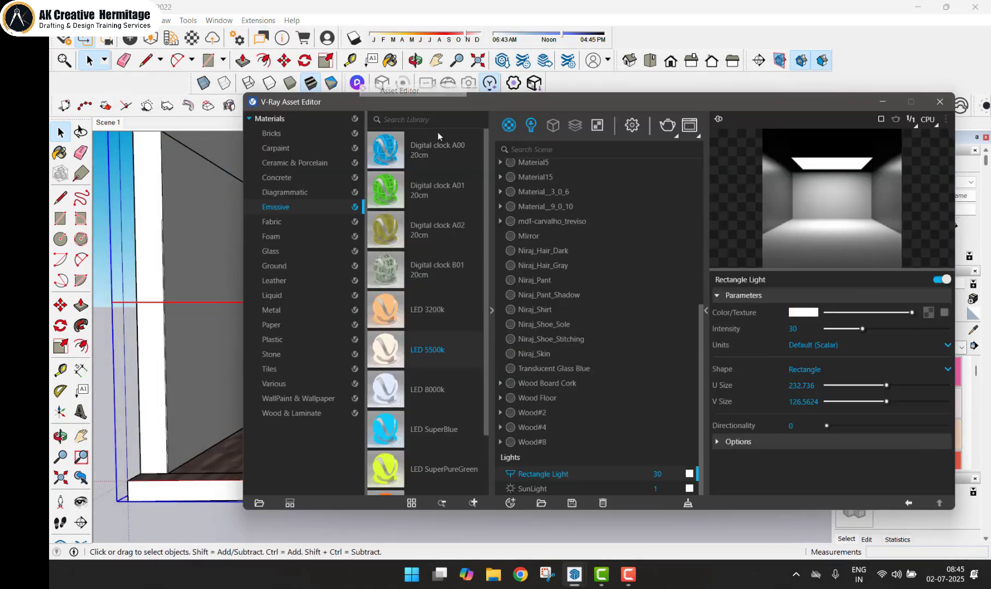
left_click(531, 130)
left_click(610, 201)
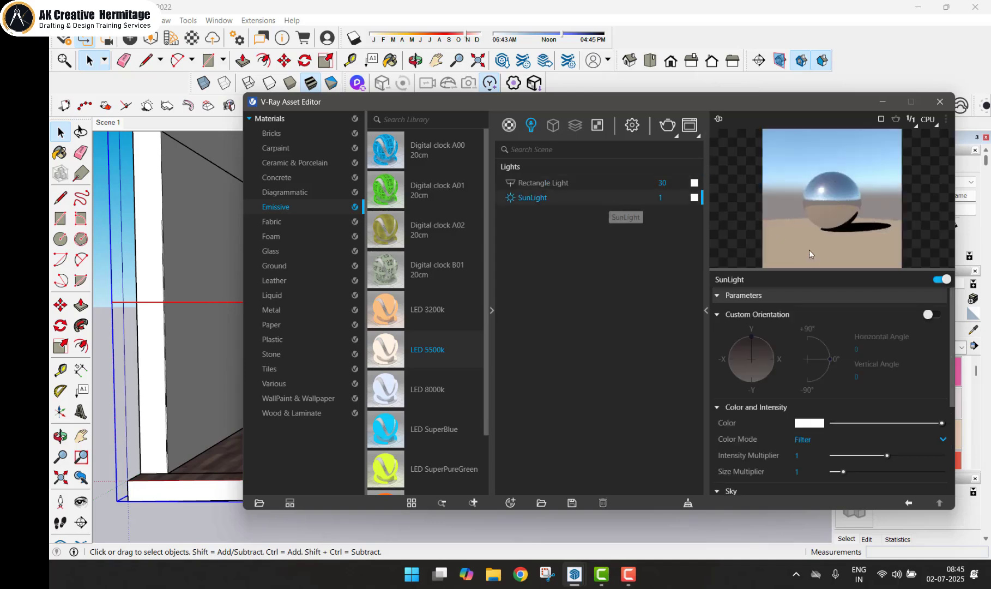
left_click(595, 187)
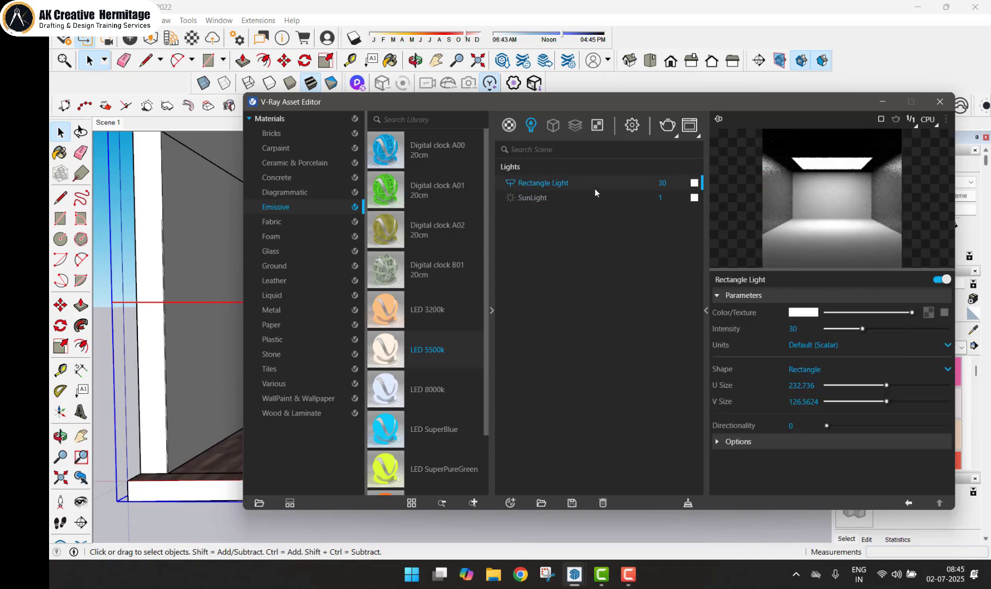
left_click(793, 328)
type("80")
key("Return")
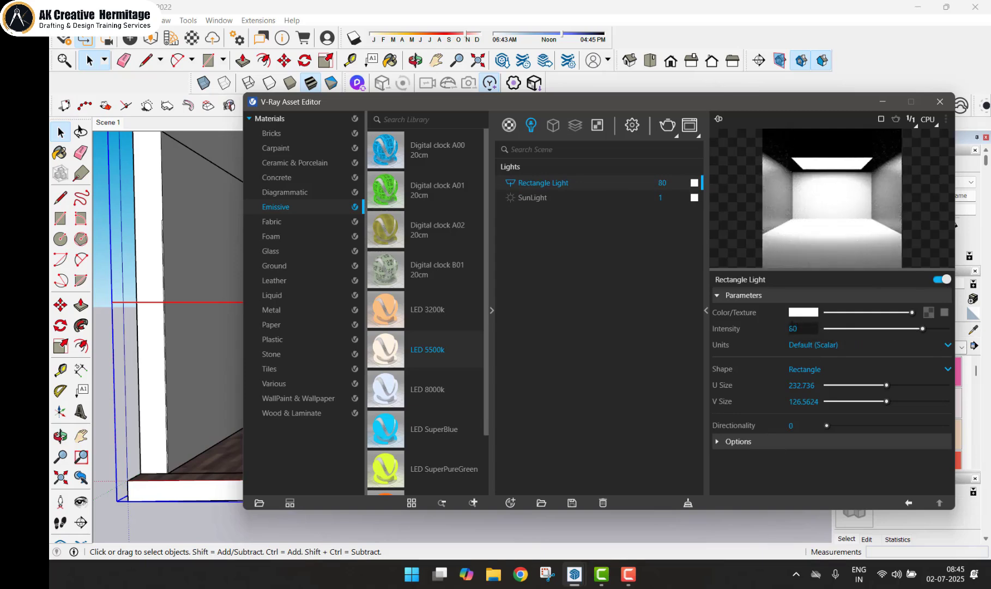
left_click(755, 443)
left_click(794, 458)
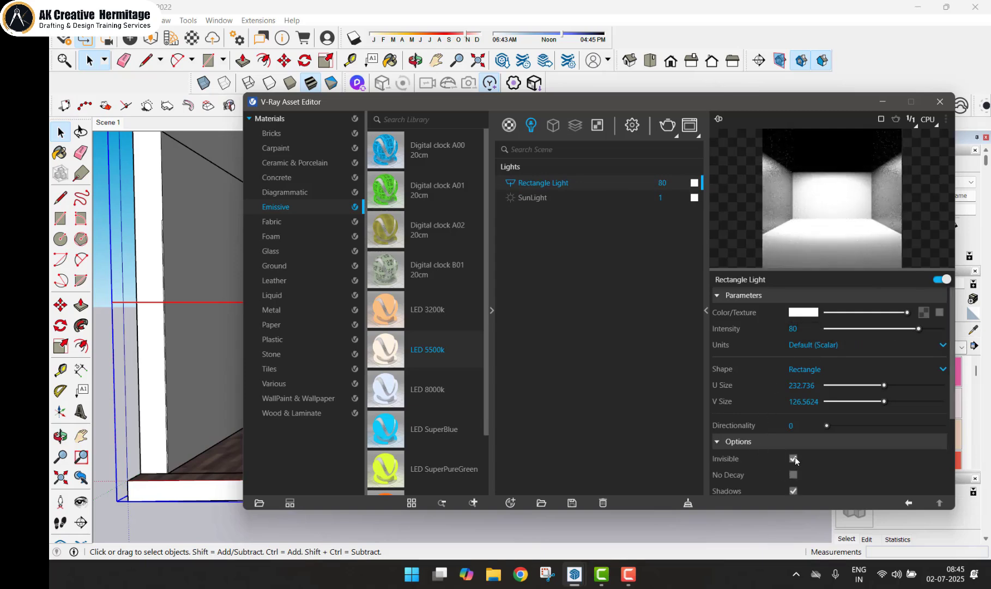
Step: Test-render the bedroom with the adjusted light, stop the render, and close the frame buffer and Asset Editor
left_click_drag(624, 108, 548, 104)
left_click(584, 121)
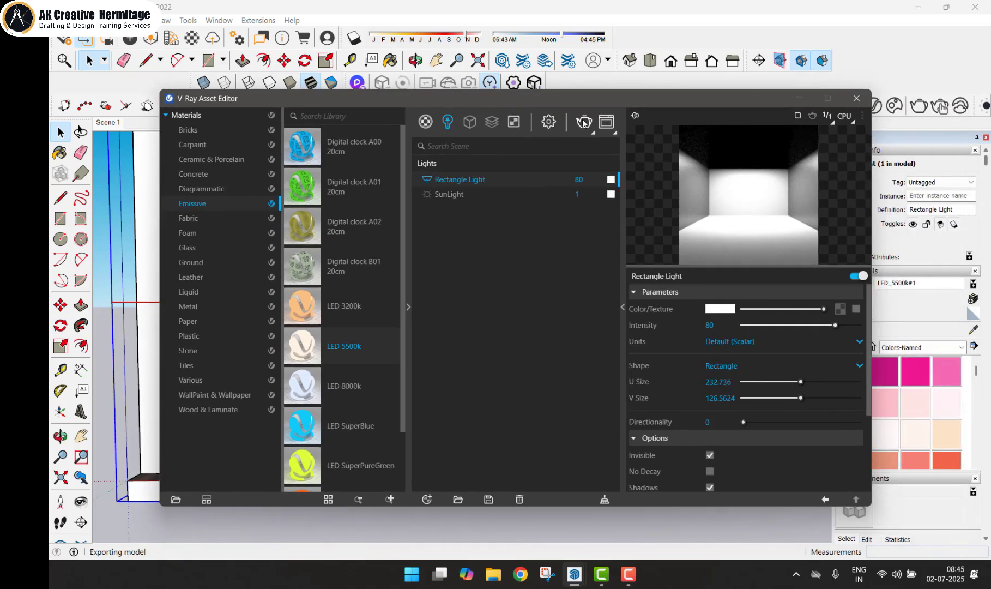
scroll(460, 323, "down", 1)
scroll(518, 283, "up", 2)
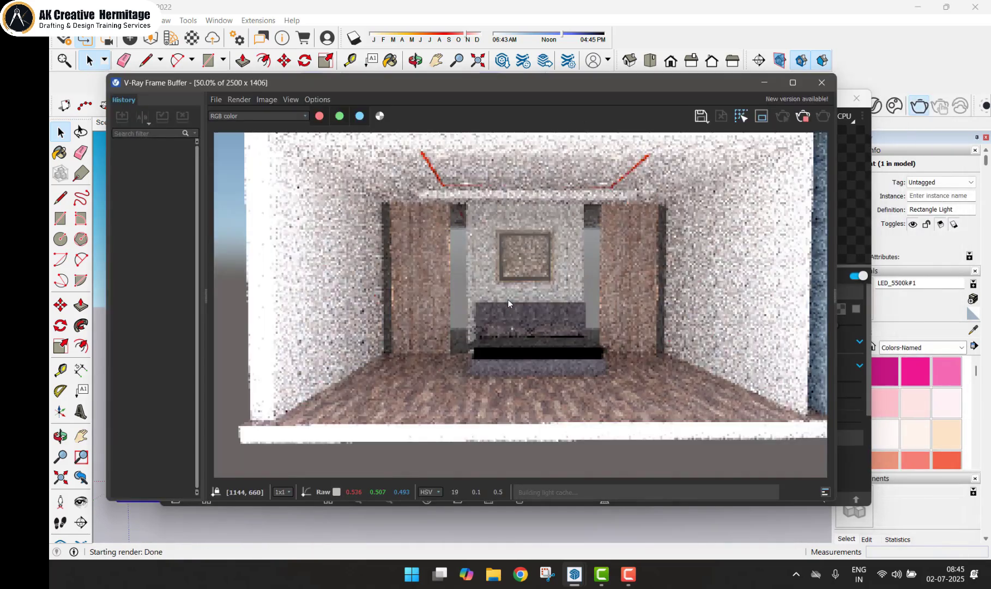
scroll(504, 321, "down", 1)
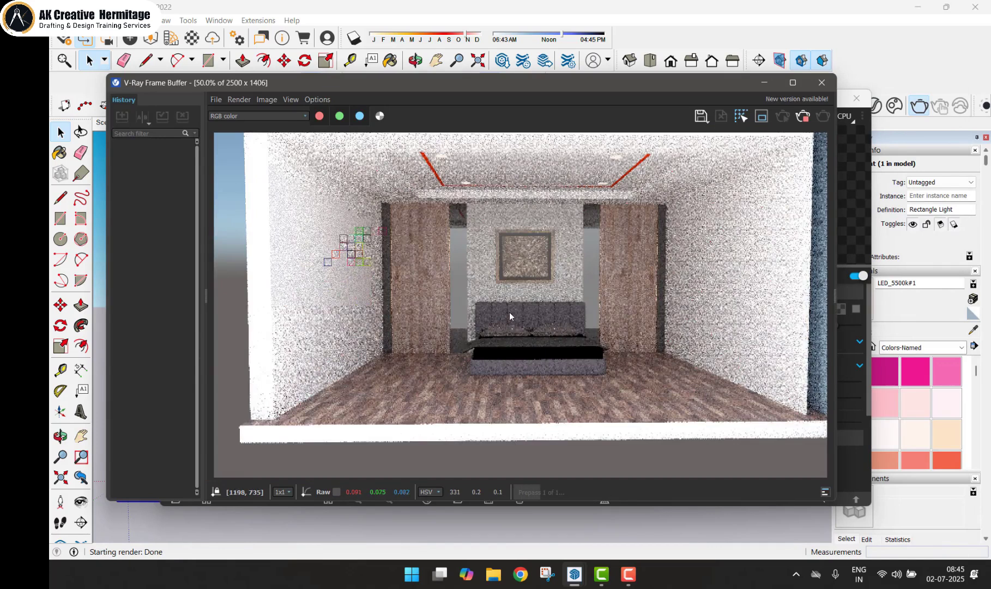
left_click(803, 115)
left_click(820, 83)
left_click(856, 98)
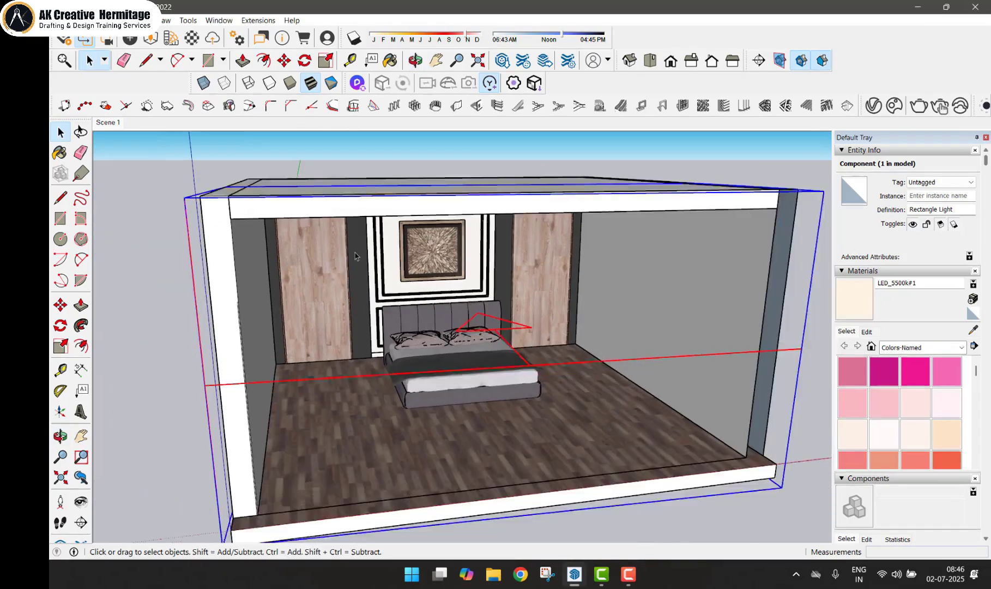
Step: Clear the light selection and try to add a V-Ray infinite plane to the model
scroll(355, 256, "down", 3)
left_click(652, 264)
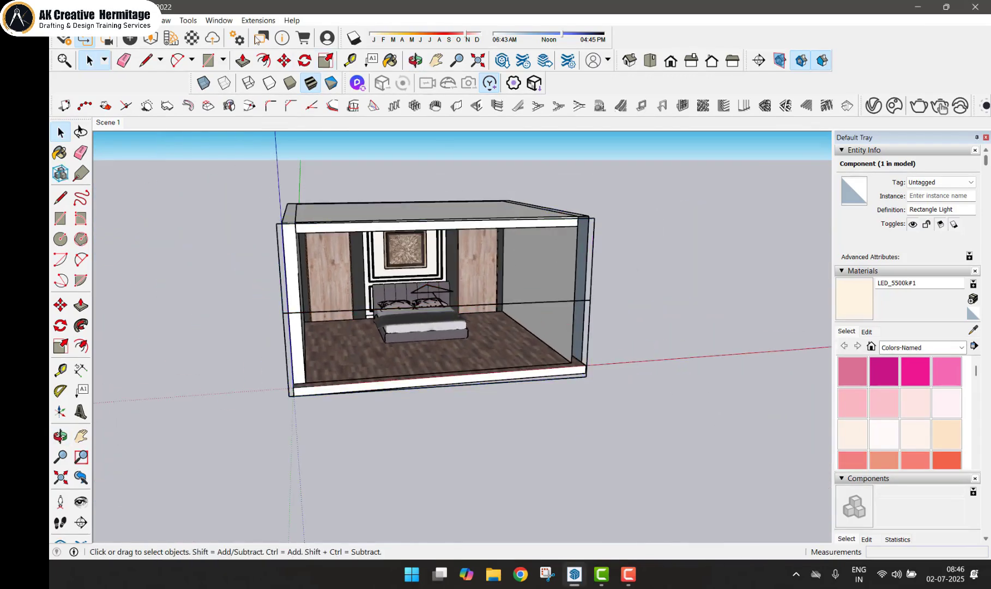
left_click(246, 20)
mouse_move(292, 95)
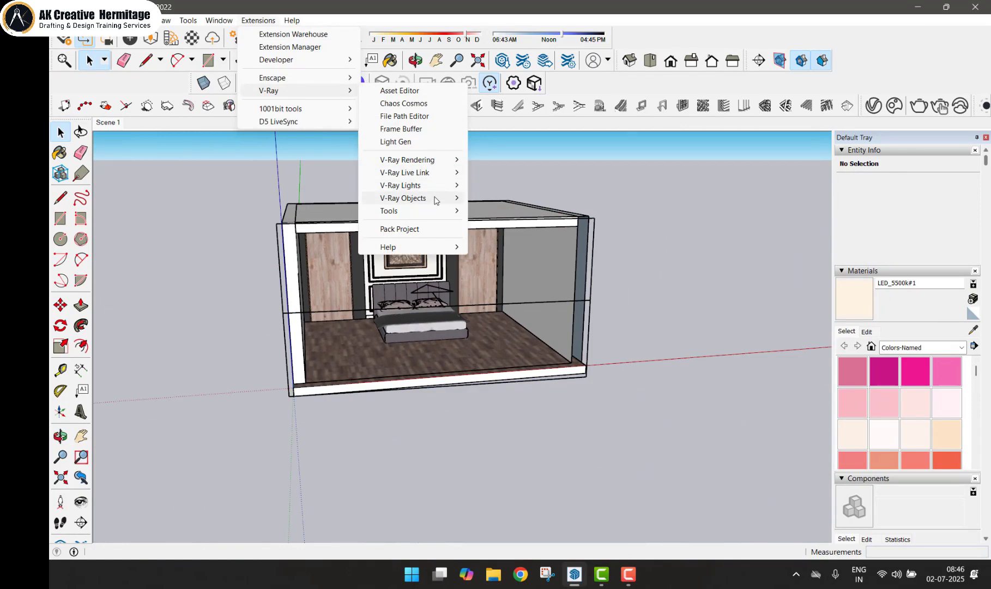
mouse_move(436, 200)
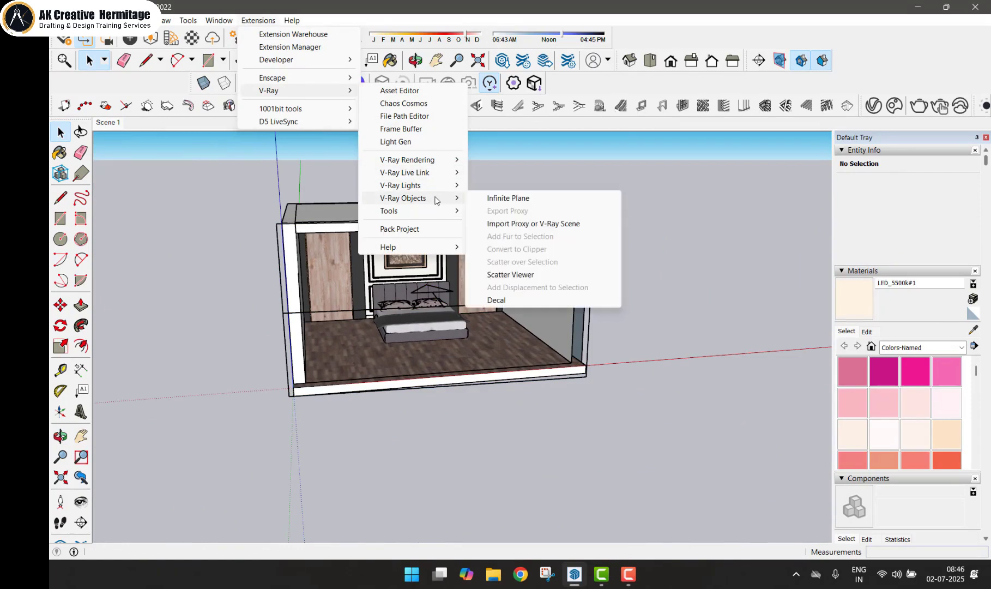
left_click(498, 205)
Step: Run a V-Ray test render of the whole room from the outside view and close the frame buffer
left_click(259, 21)
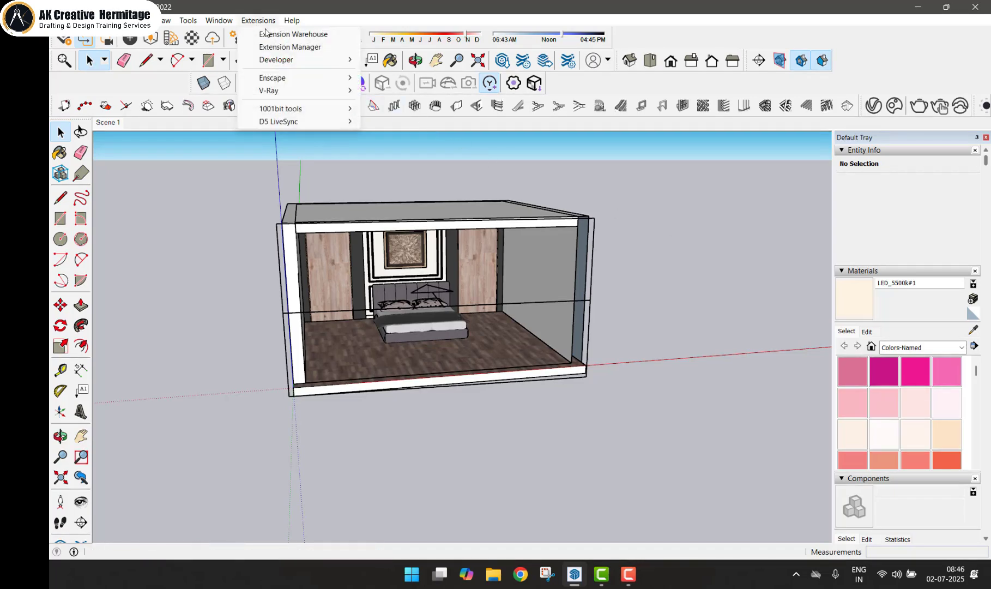
mouse_move(431, 160)
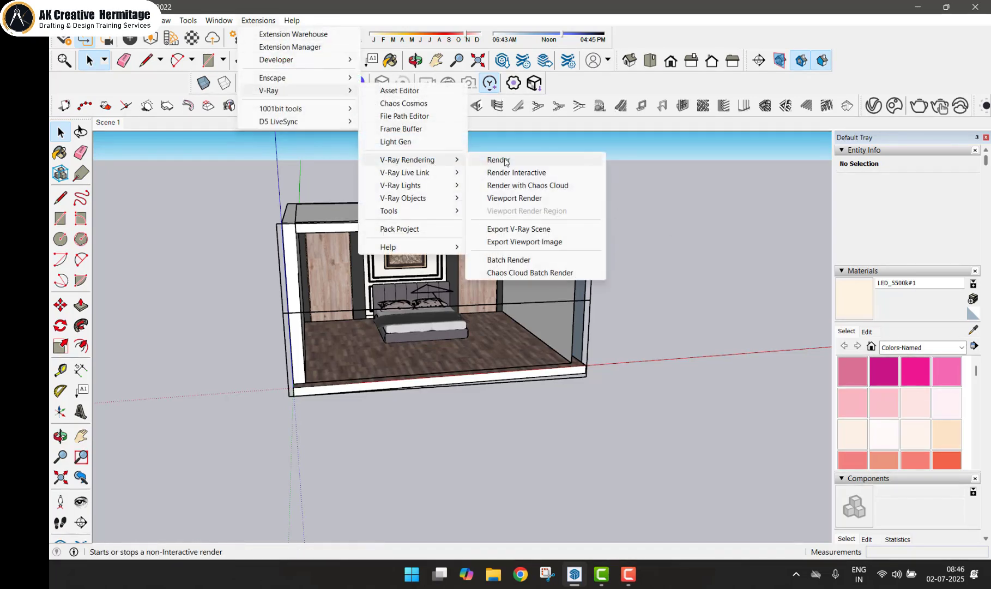
left_click(498, 159)
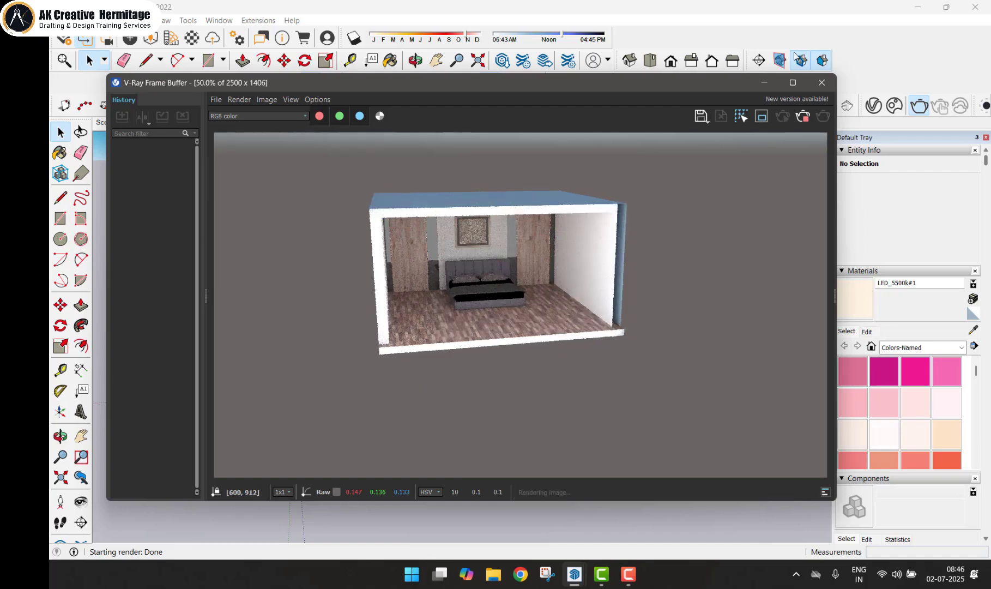
left_click(822, 82)
Step: Place a V-Ray infinite plane as the ground, with its marker beside the right side of the room
left_click(259, 21)
mouse_move(301, 91)
mouse_move(428, 162)
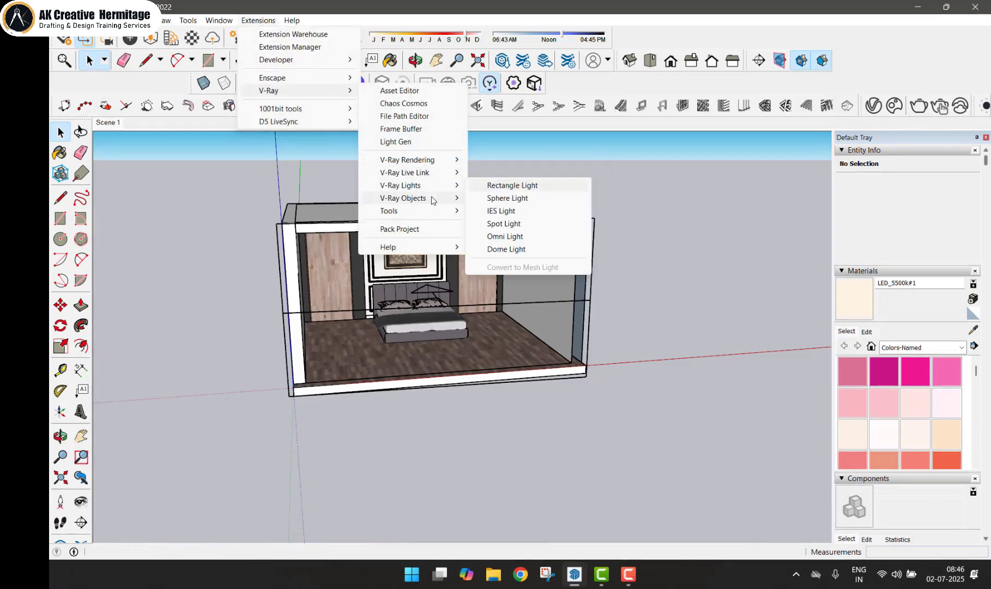
mouse_move(431, 200)
left_click(496, 198)
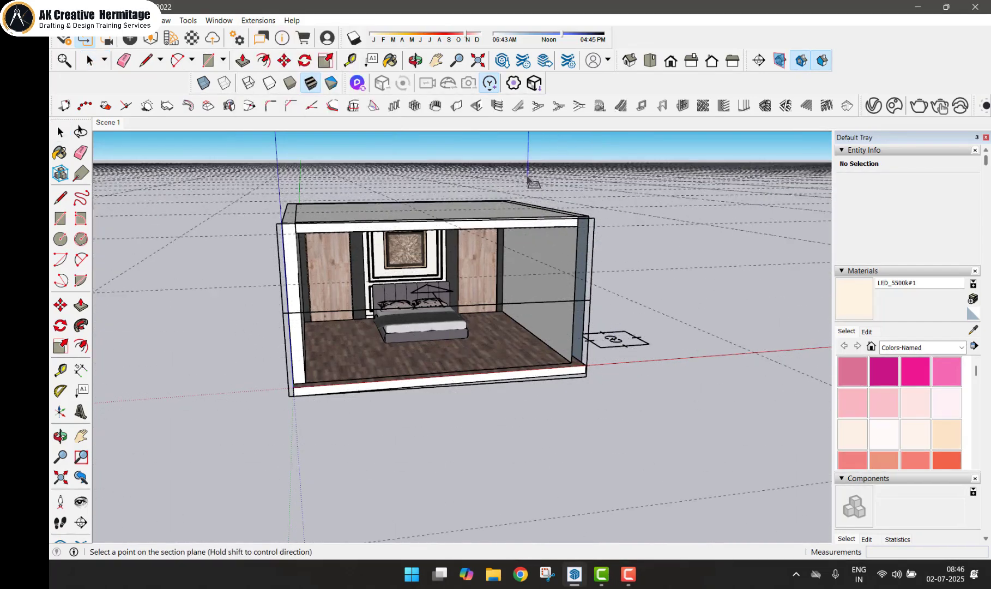
key("space")
Step: Run a V-Ray test render of the outside view with the infinite plane as ground, and close the frame buffer
left_click(271, 21)
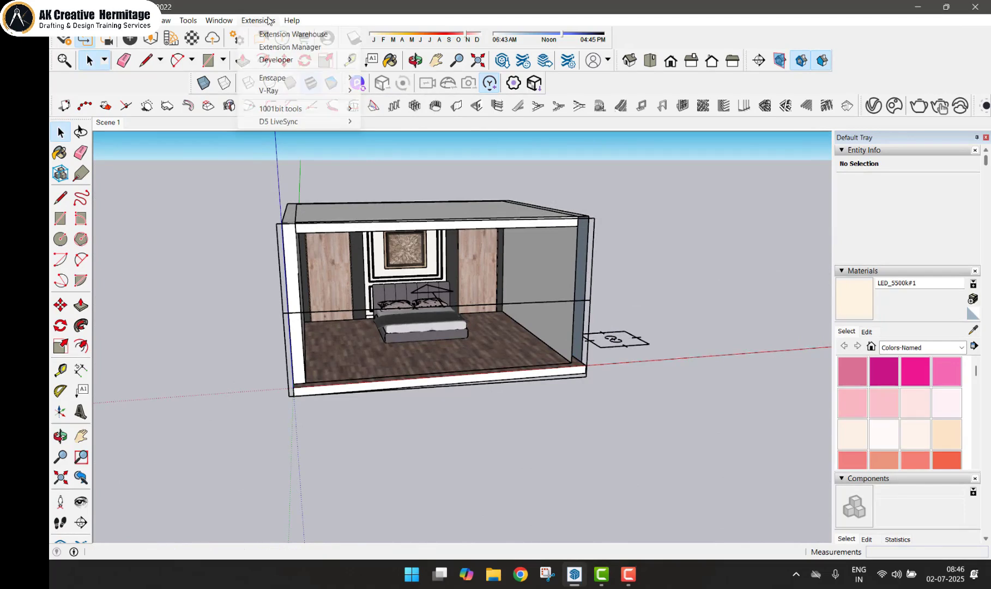
mouse_move(327, 91)
mouse_move(436, 187)
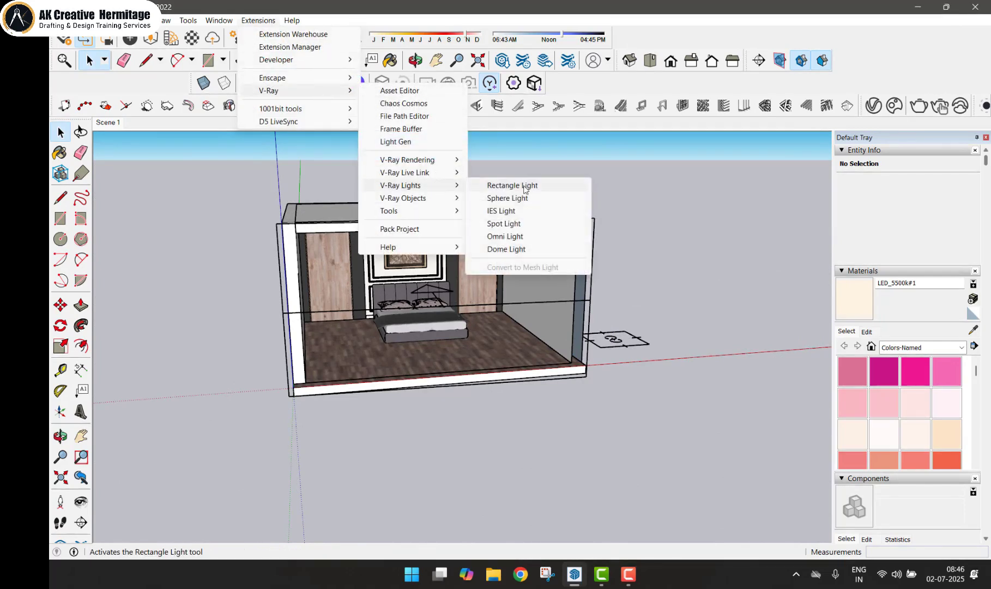
mouse_move(436, 160)
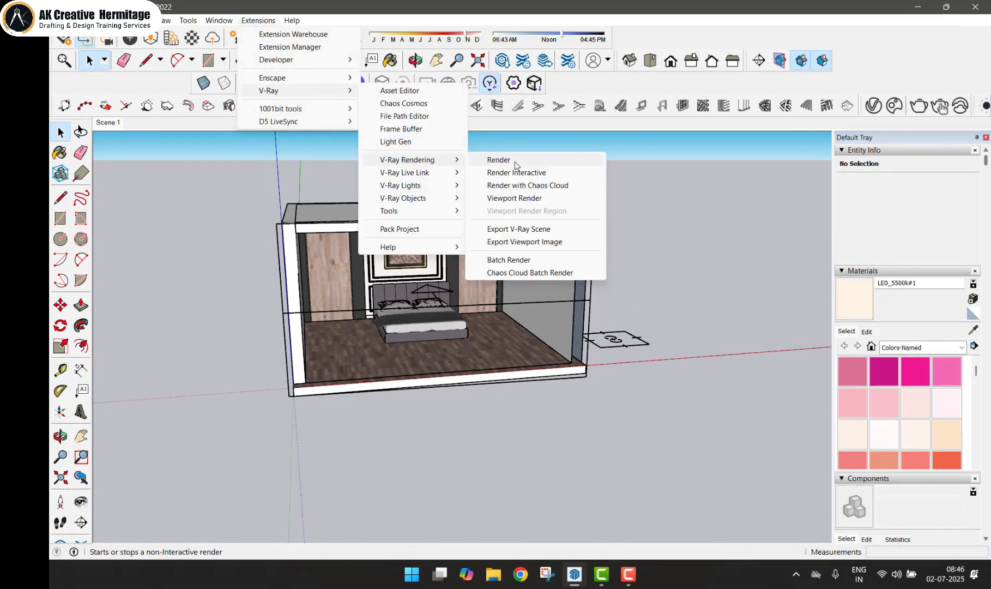
left_click(536, 173)
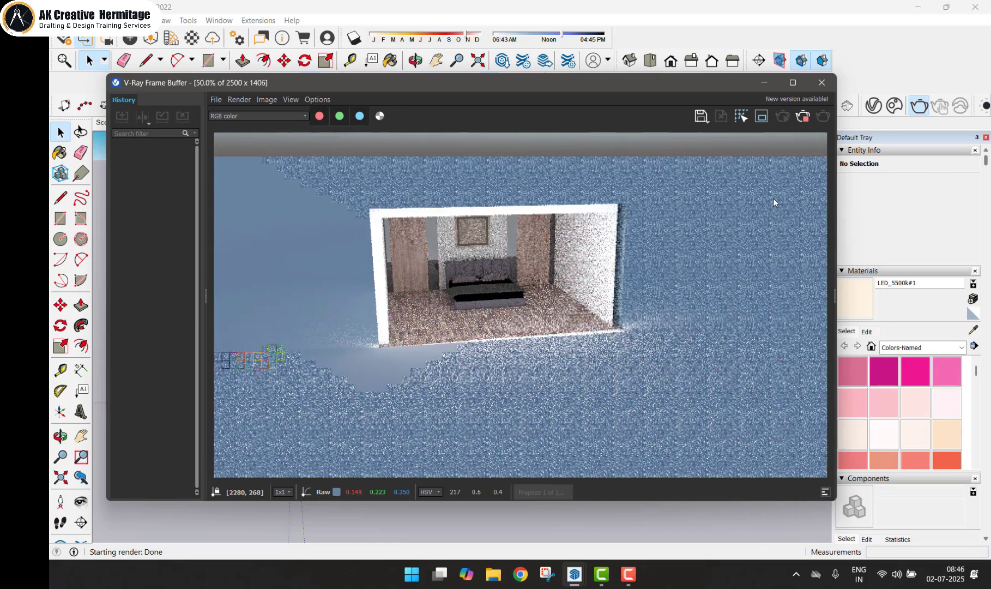
left_click(822, 82)
Step: Inspect the Infinite Plane among the geometries in the V-Ray Asset Editor, and close the editor
left_click(258, 20)
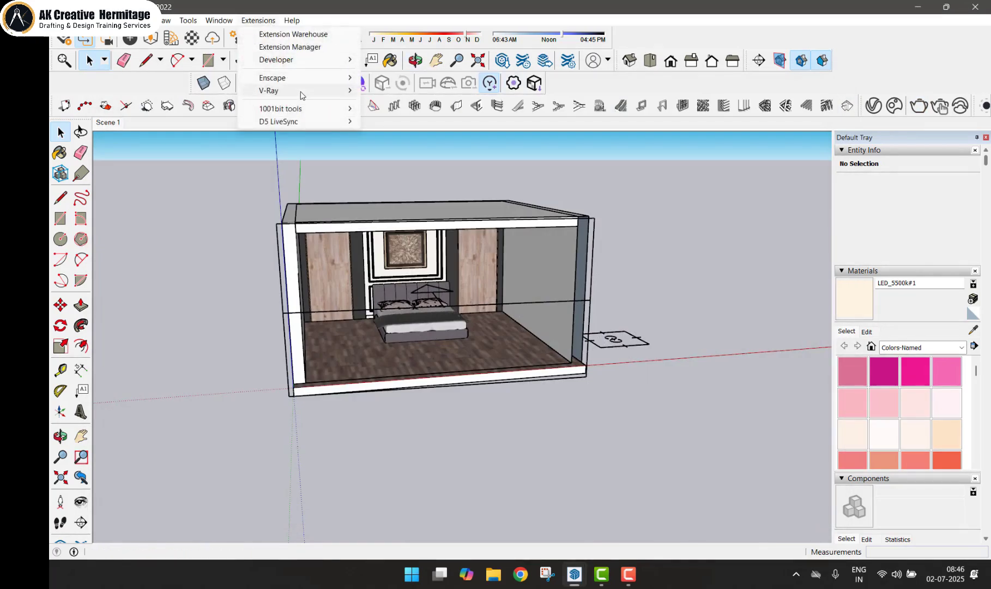
mouse_move(302, 96)
left_click(400, 90)
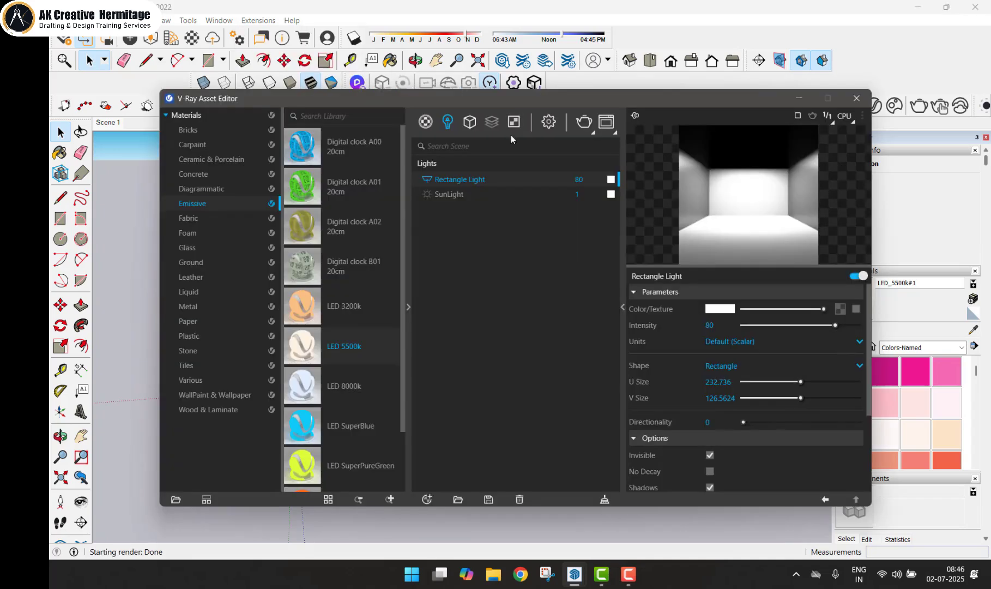
left_click(471, 128)
left_click(464, 181)
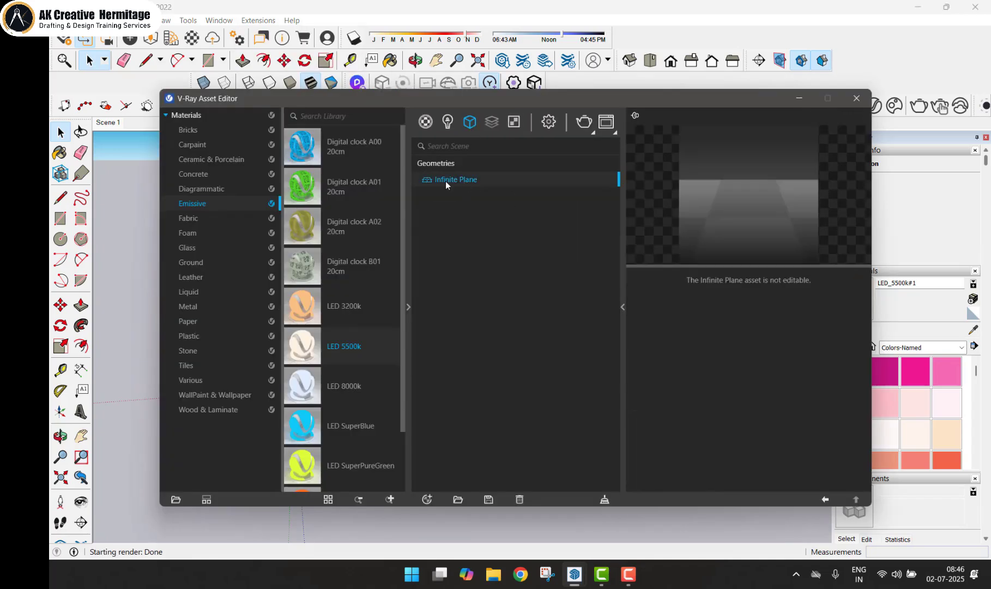
right_click(482, 180)
key("Escape")
left_click(857, 98)
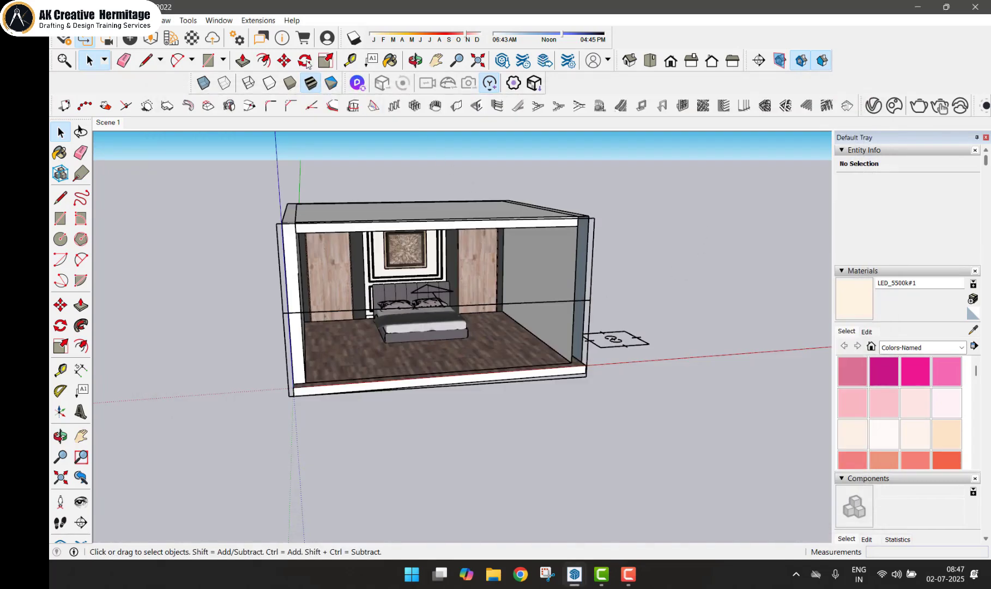
left_click(259, 21)
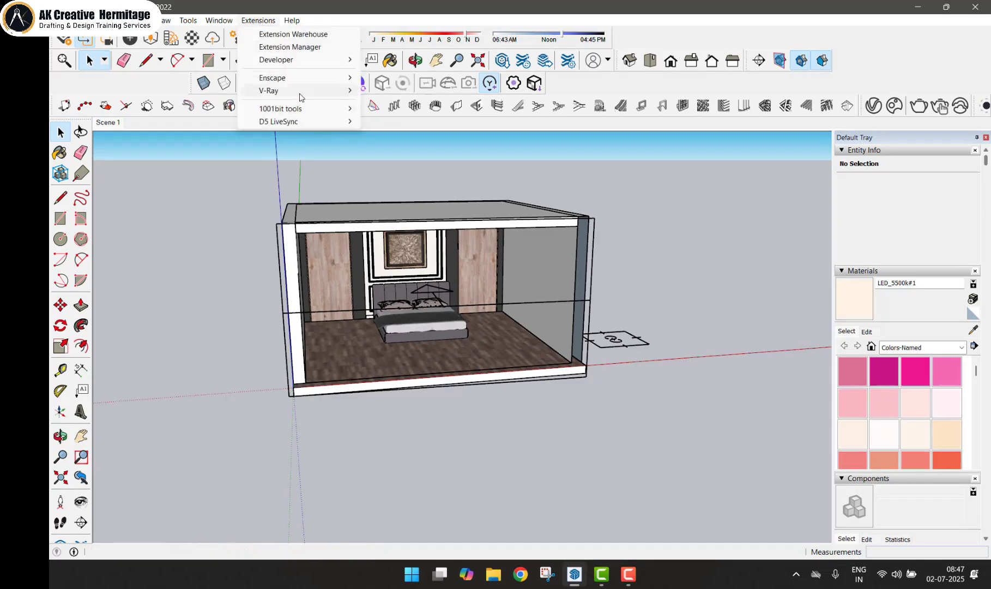
mouse_move(302, 92)
mouse_move(431, 186)
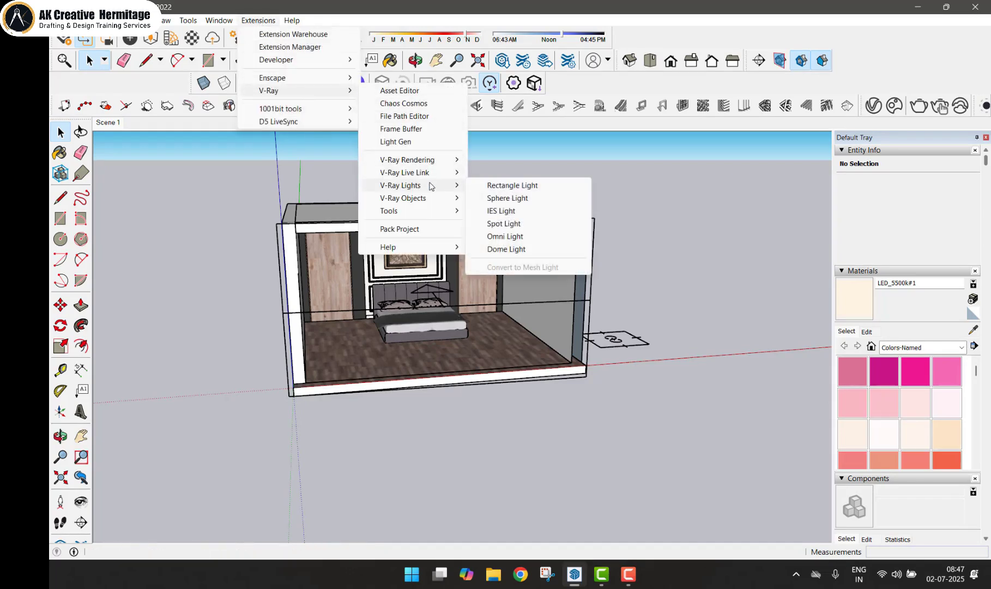
mouse_move(431, 210)
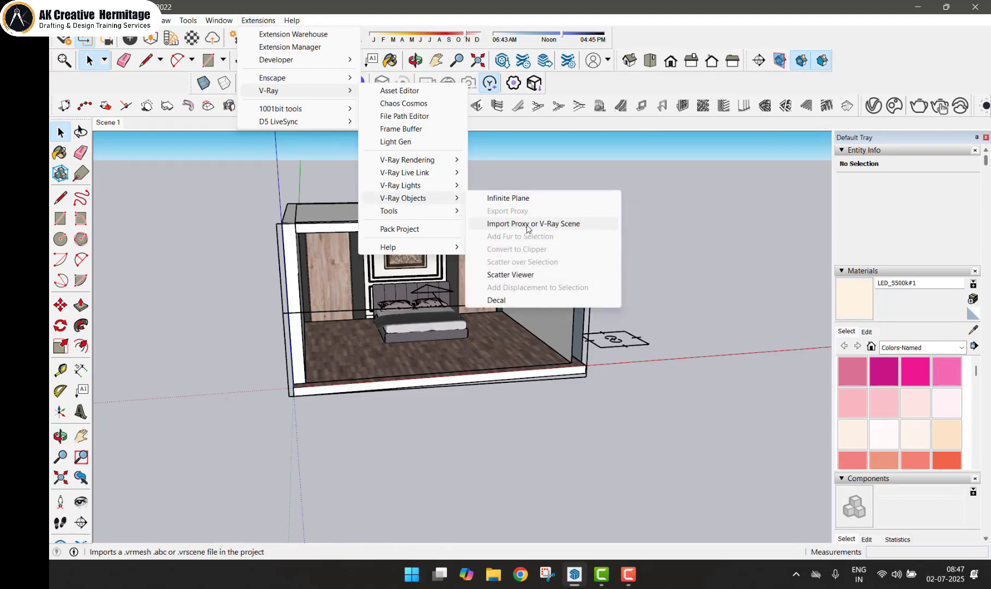
left_click(660, 226)
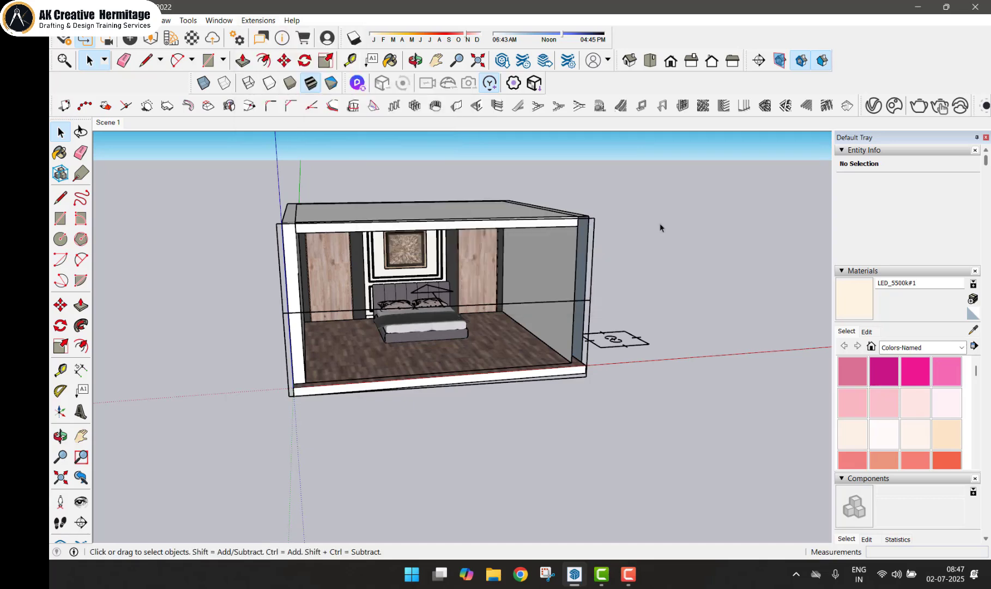
Step: Import the hanging planter light 1 (2).skp from Downloads and place it outside the room, beside its outer side wall
middle_click_drag(659, 223, 622, 237)
left_click(60, 20)
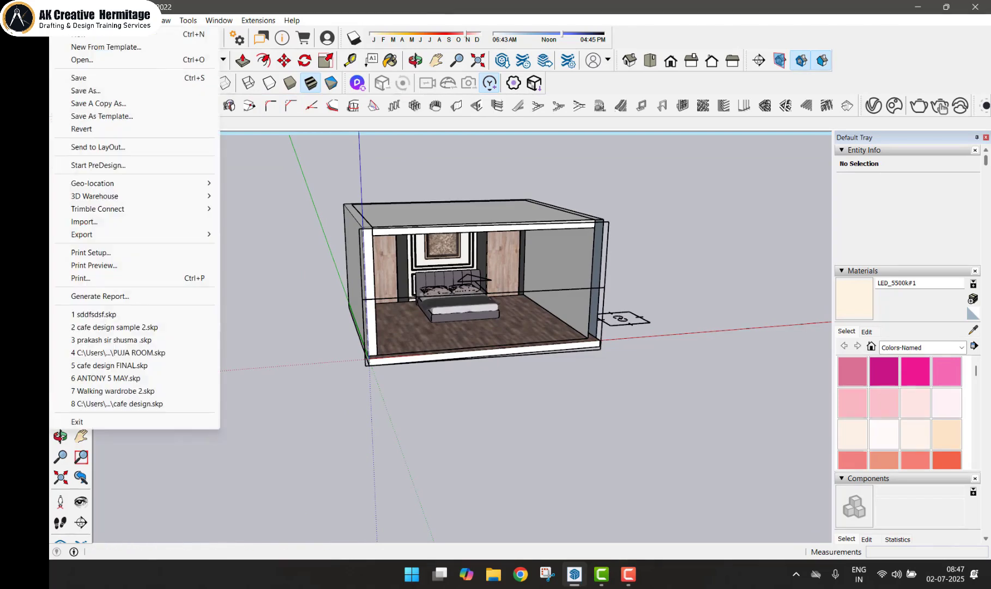
left_click(111, 220)
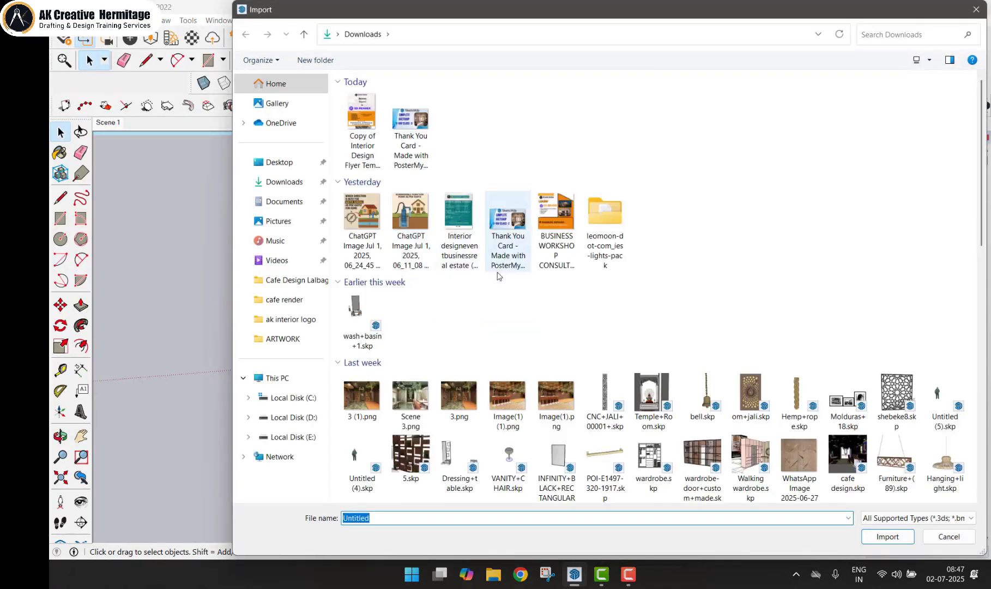
scroll(504, 287, "down", 5)
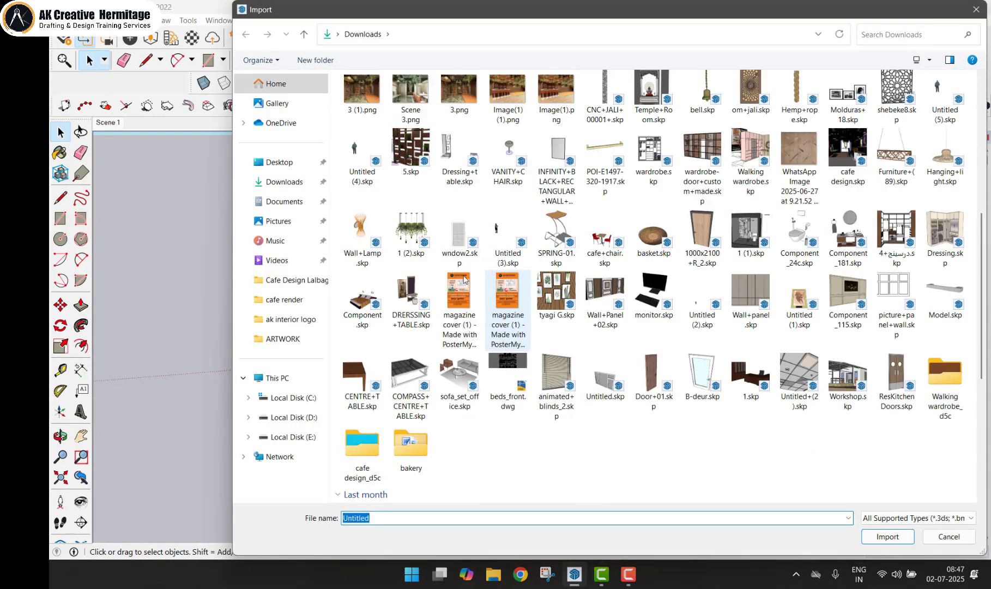
double_click(408, 240)
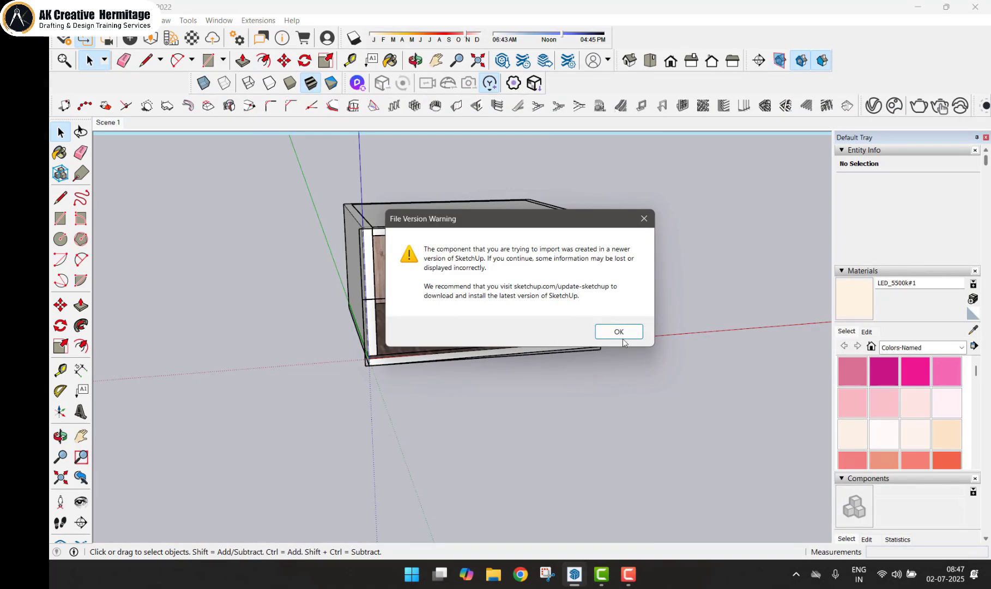
left_click(619, 332)
middle_click_drag(186, 332, 212, 339)
left_click(354, 359)
left_click(363, 354)
Step: Examine the imported hanging planter light up close from several angles
scroll(333, 288, "up", 3)
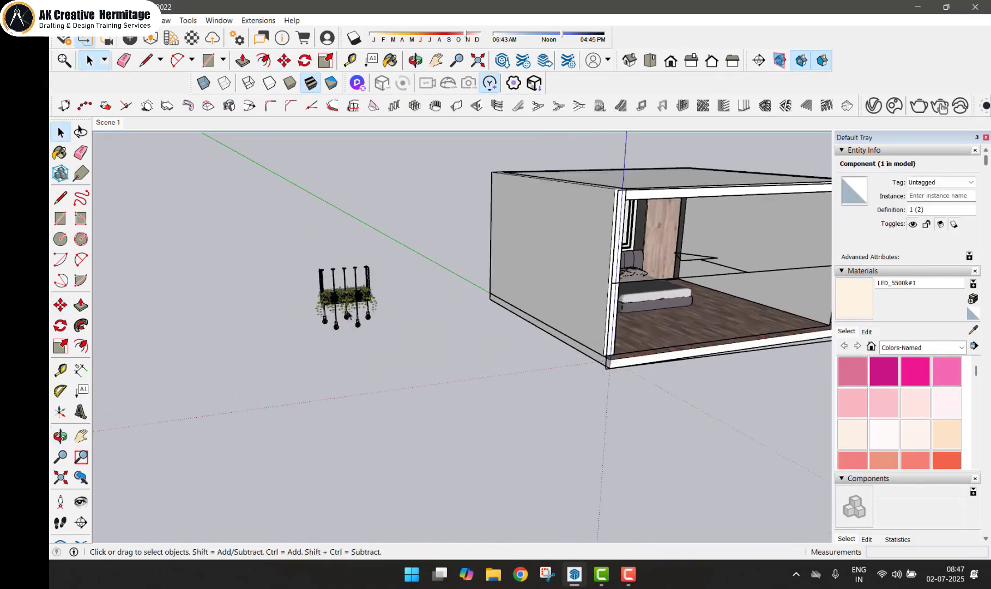
scroll(335, 292, "up", 4)
middle_click_drag(335, 292, 372, 277)
scroll(372, 277, "up", 4)
left_click(455, 273)
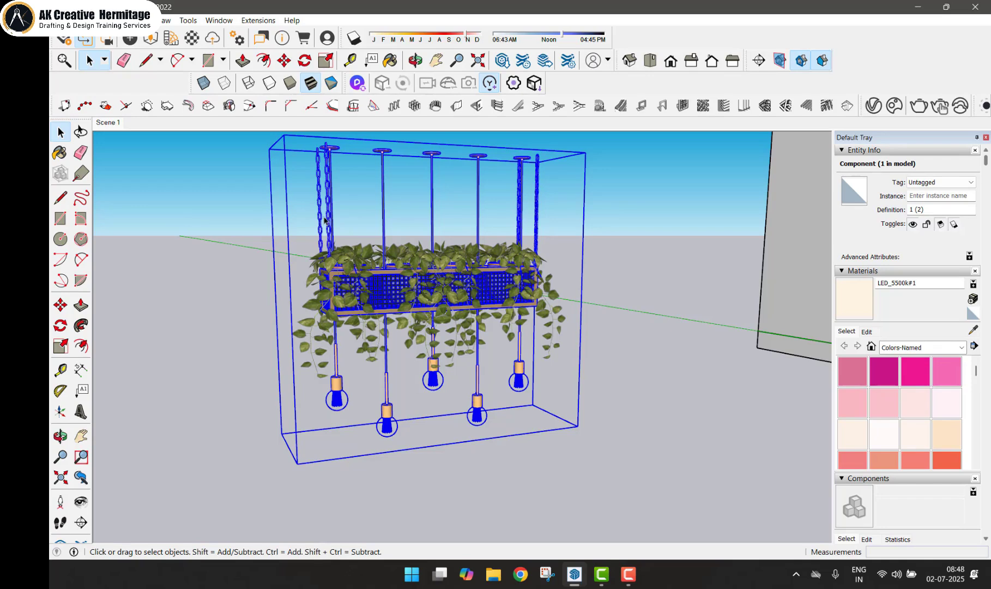
left_click(622, 246)
middle_click_drag(482, 282, 538, 344)
scroll(537, 352, "up", 1)
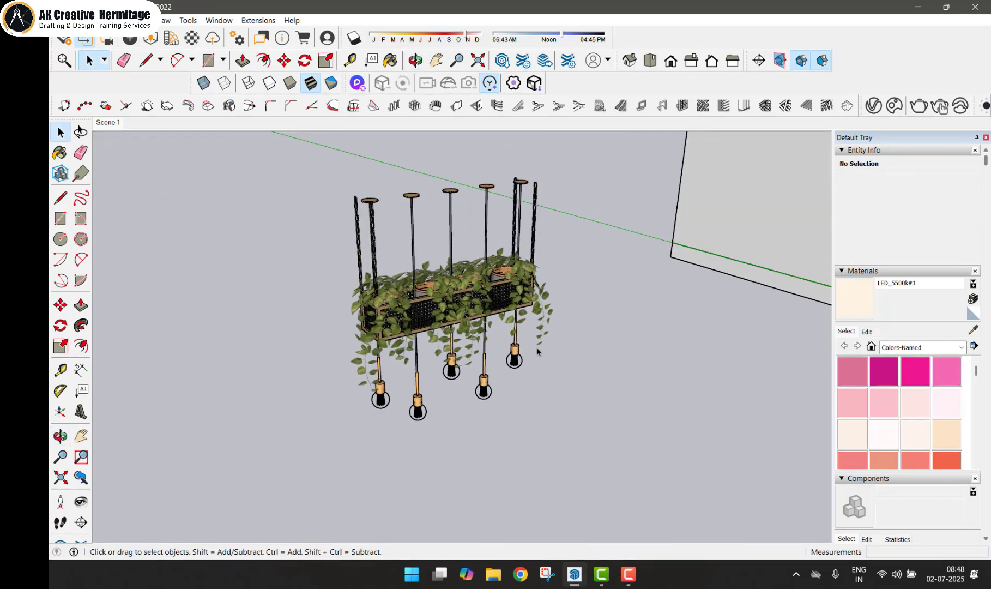
scroll(564, 357, "up", 1)
left_click(437, 284)
right_click(437, 284)
left_click(487, 320)
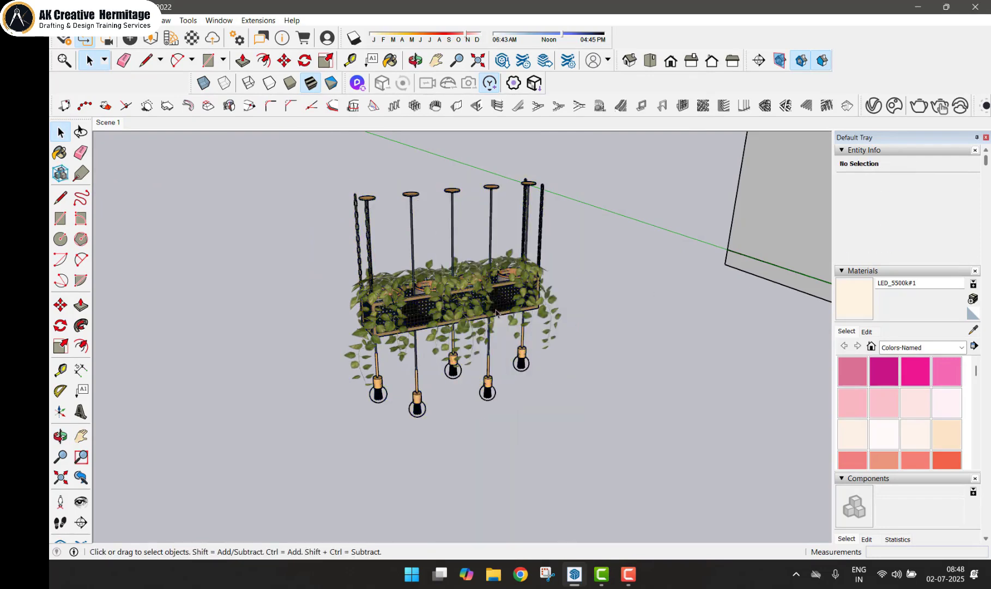
Step: Start a V-Ray proxy export of the hanging planter light with 1 (2).vrmesh on the Desktop as its file path
left_click(496, 312)
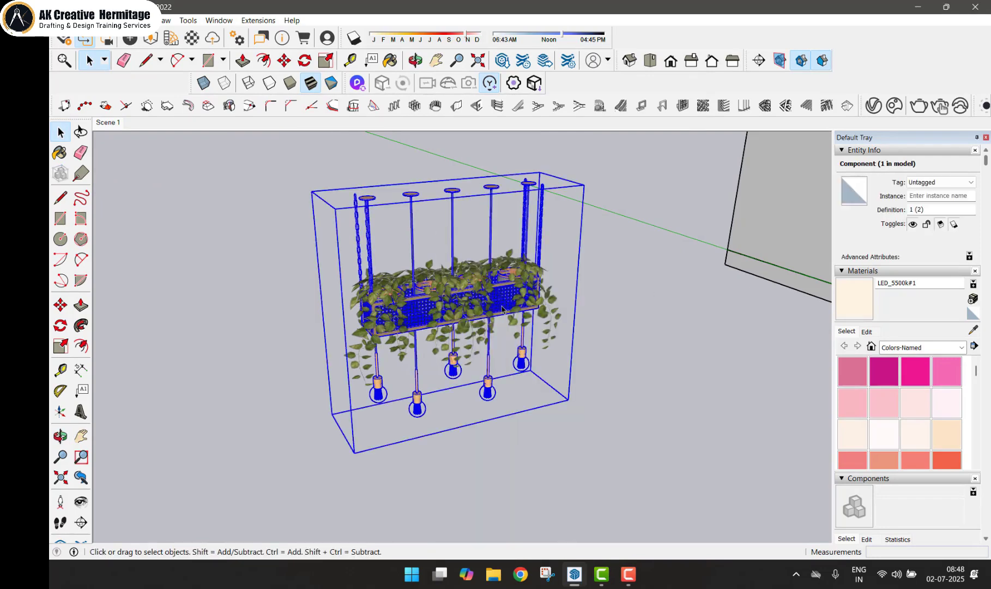
left_click(258, 21)
mouse_move(305, 91)
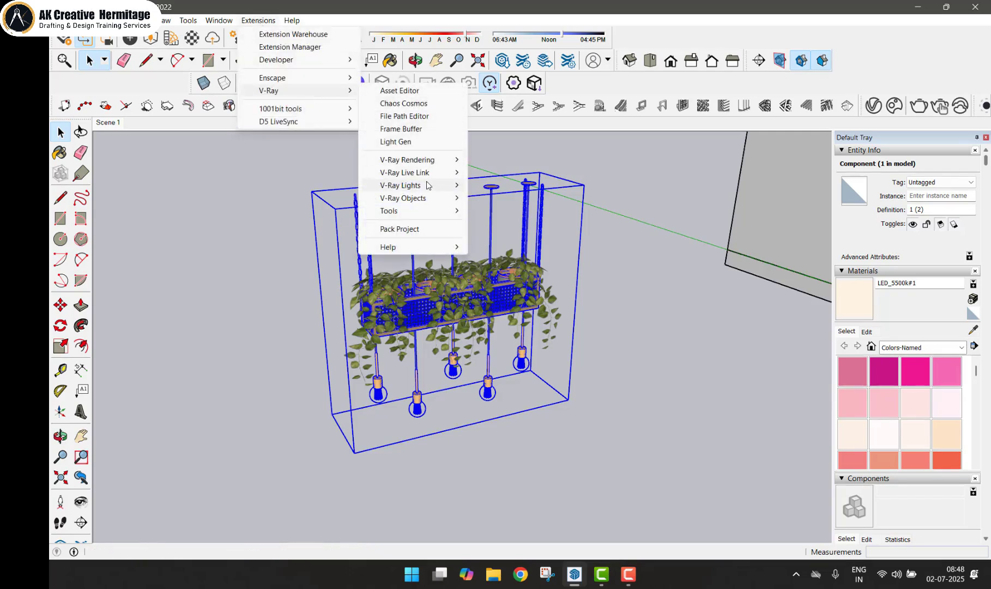
mouse_move(428, 187)
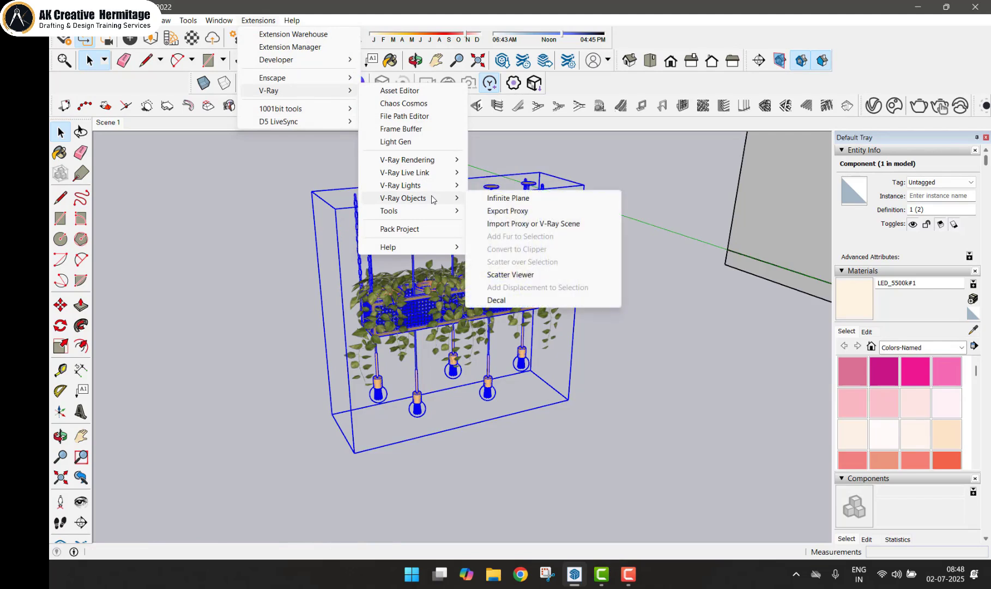
left_click(511, 212)
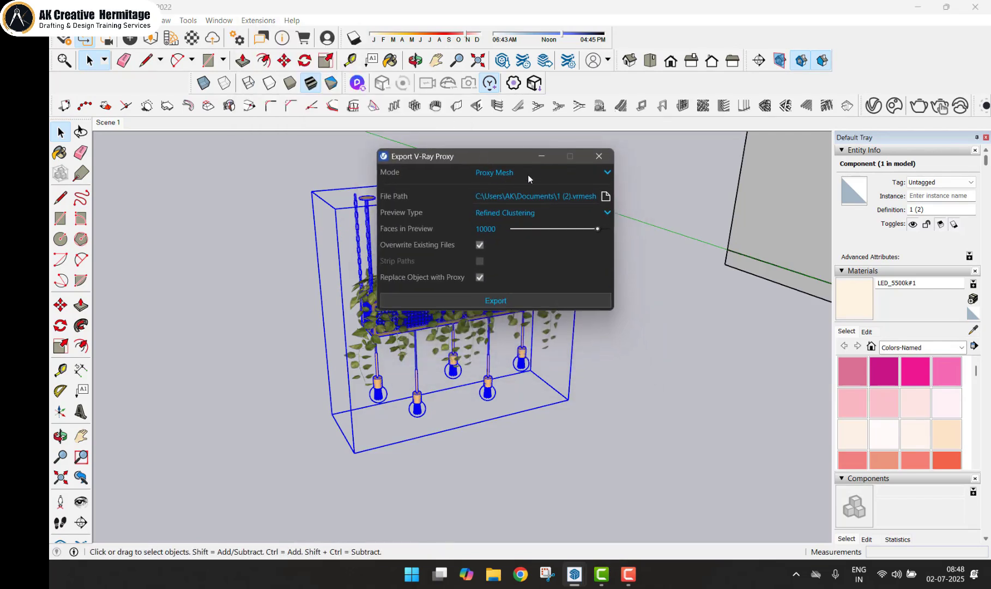
left_click(605, 196)
left_click(417, 283)
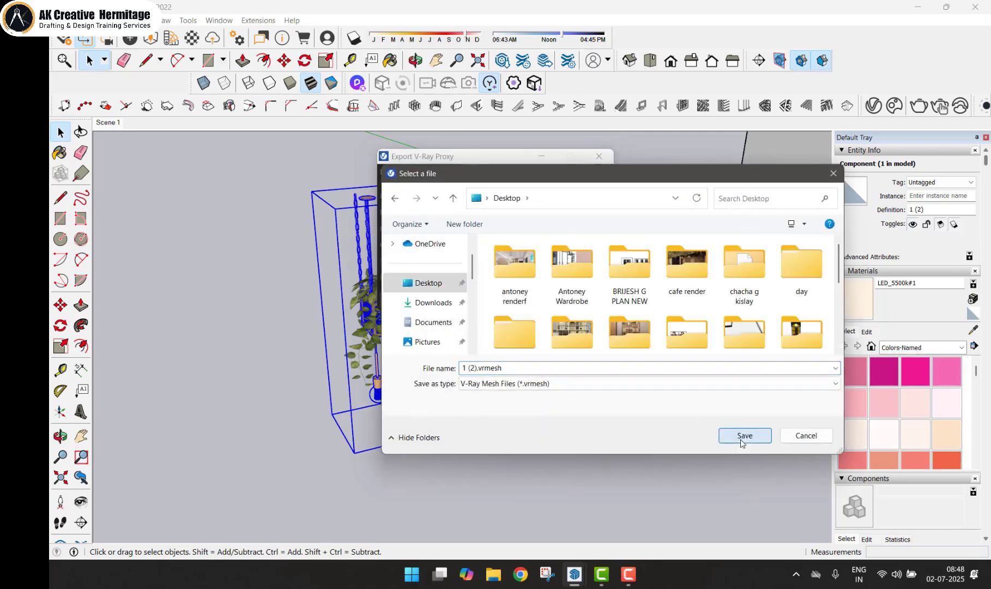
left_click(745, 436)
Step: Set Faces in Preview to 1000 and export the proxy mesh, replacing the planter light with the proxy
double_click(485, 228)
type("1000")
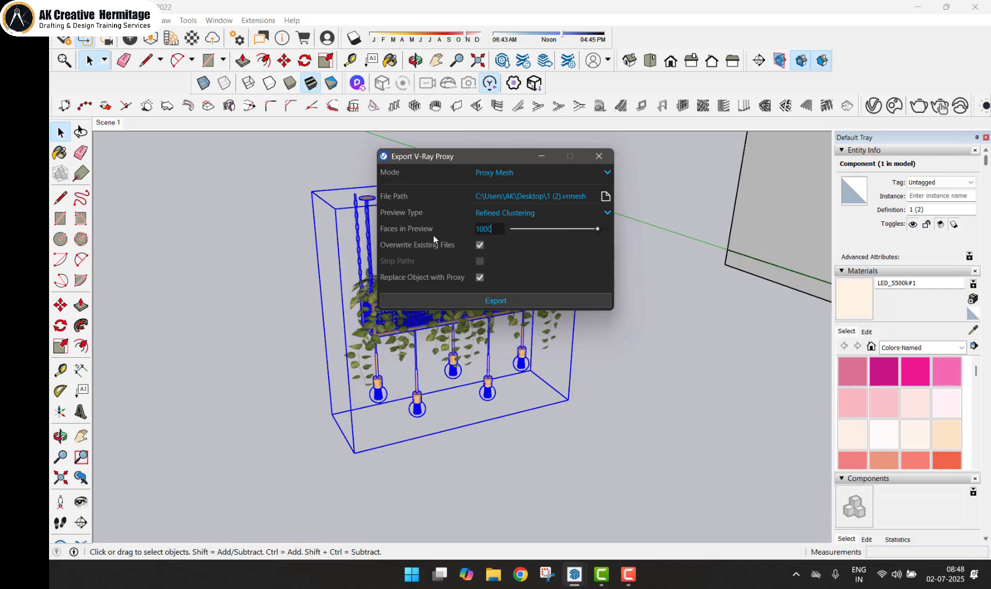
key("Return")
left_click(505, 296)
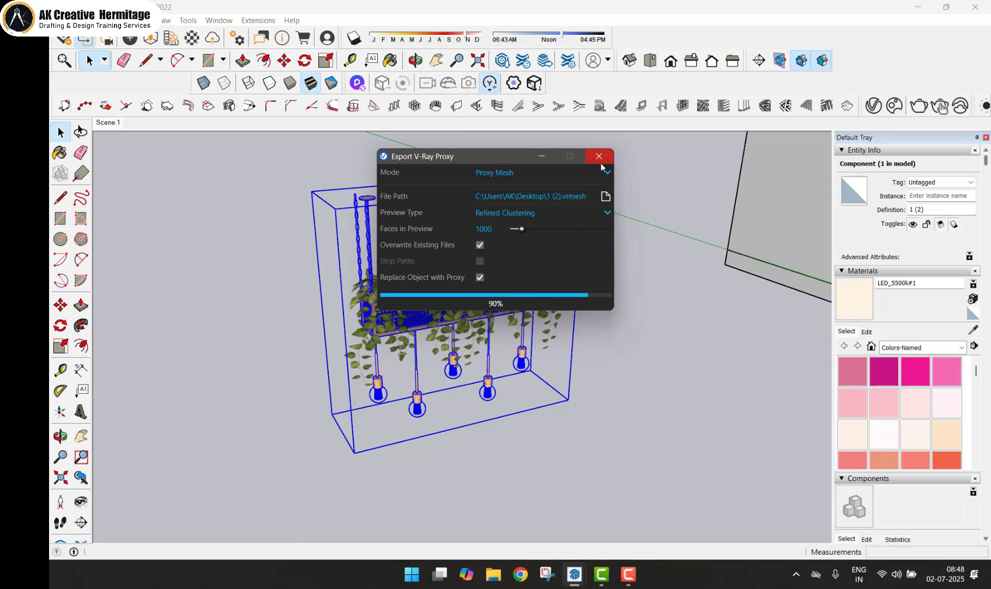
Step: Render the planter light proxy with V-Ray, inspect its foliage and bulbs up close, and close the frame buffer
middle_click_drag(580, 256, 440, 202)
key("space")
left_click(258, 20)
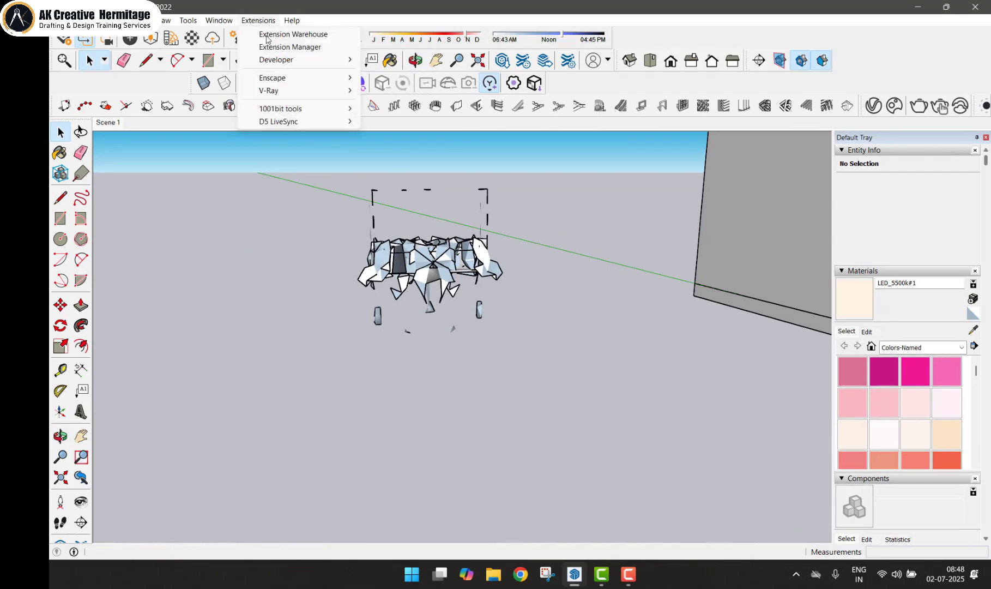
mouse_move(268, 91)
mouse_move(405, 160)
left_click(501, 161)
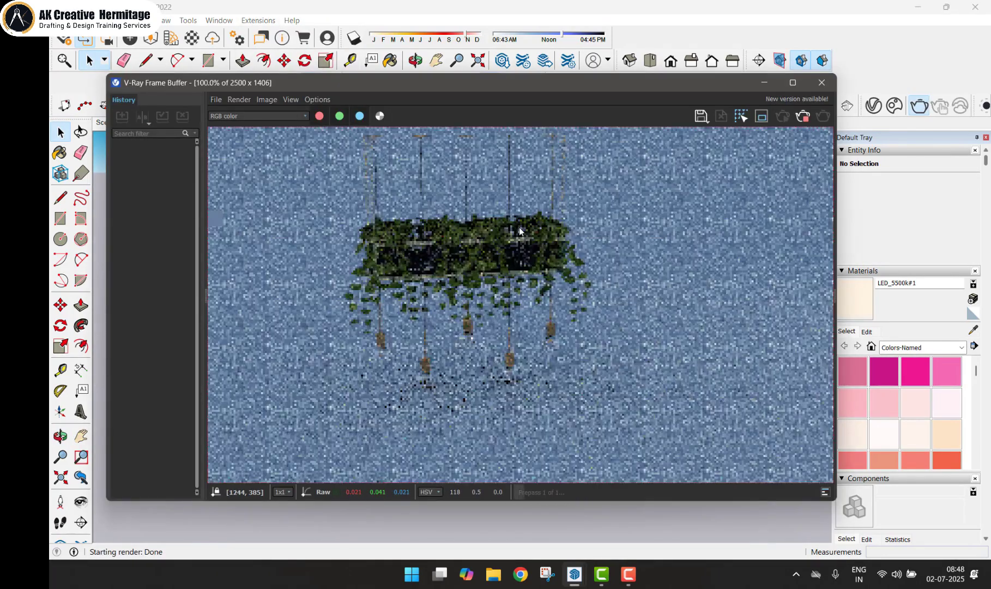
scroll(519, 230, "down", 1)
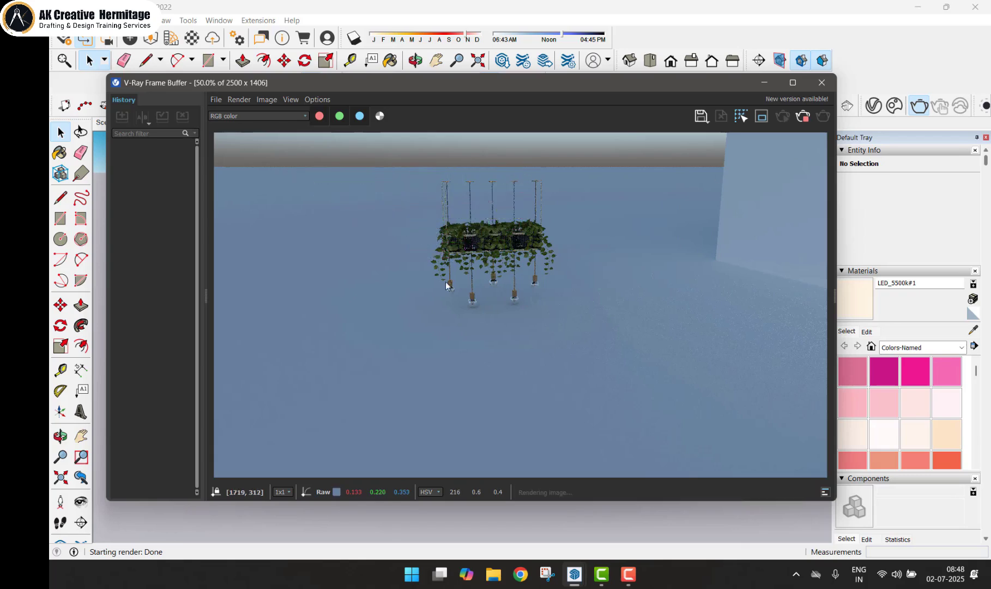
scroll(456, 279, "up", 1)
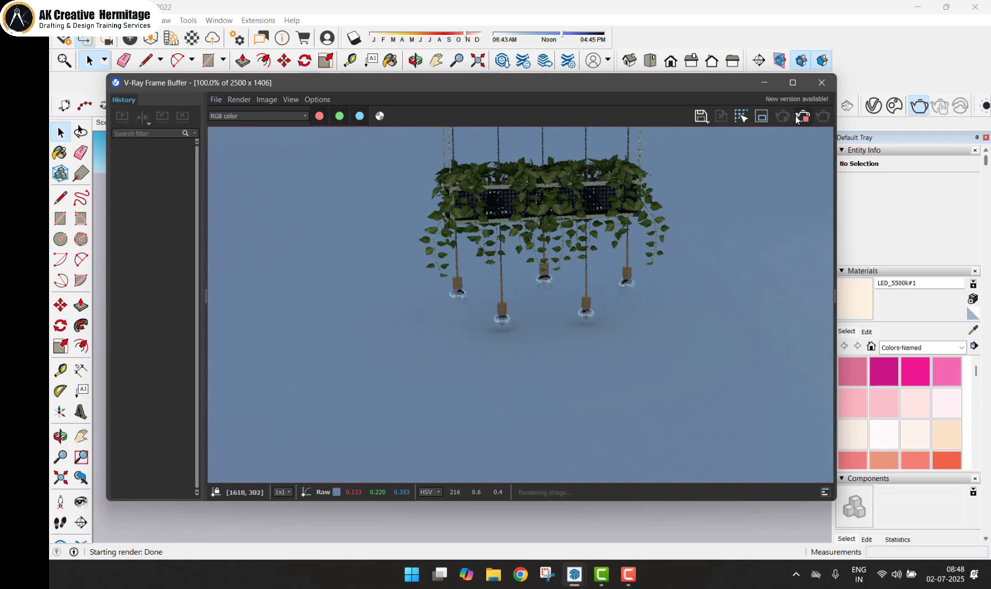
left_click(821, 83)
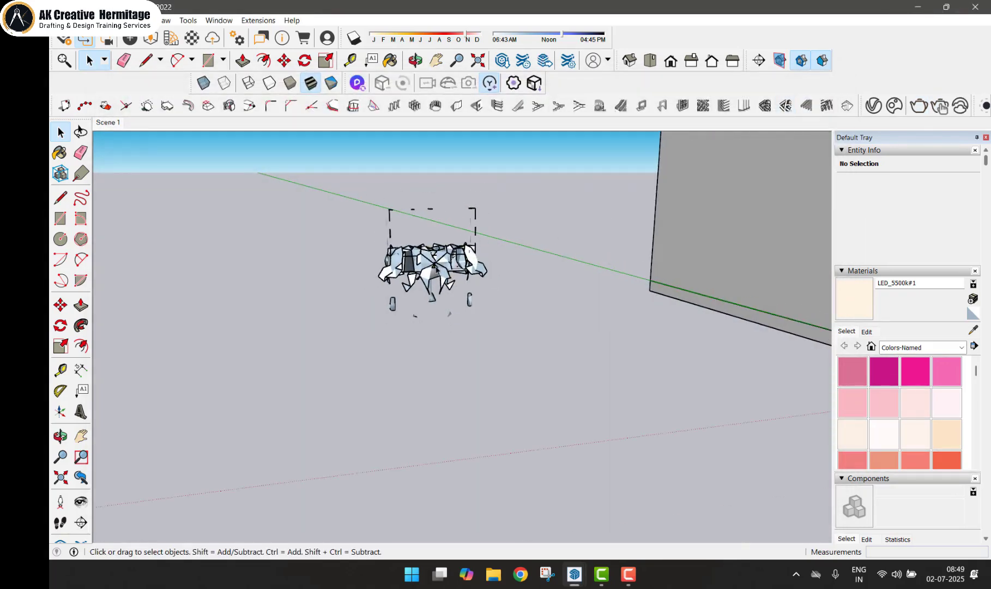
Step: Copy the planter light proxy to a spot beside the original, farther from the room
left_click(436, 268)
scroll(436, 268, "down", 2)
key("m")
left_click(417, 274)
key("ctrl")
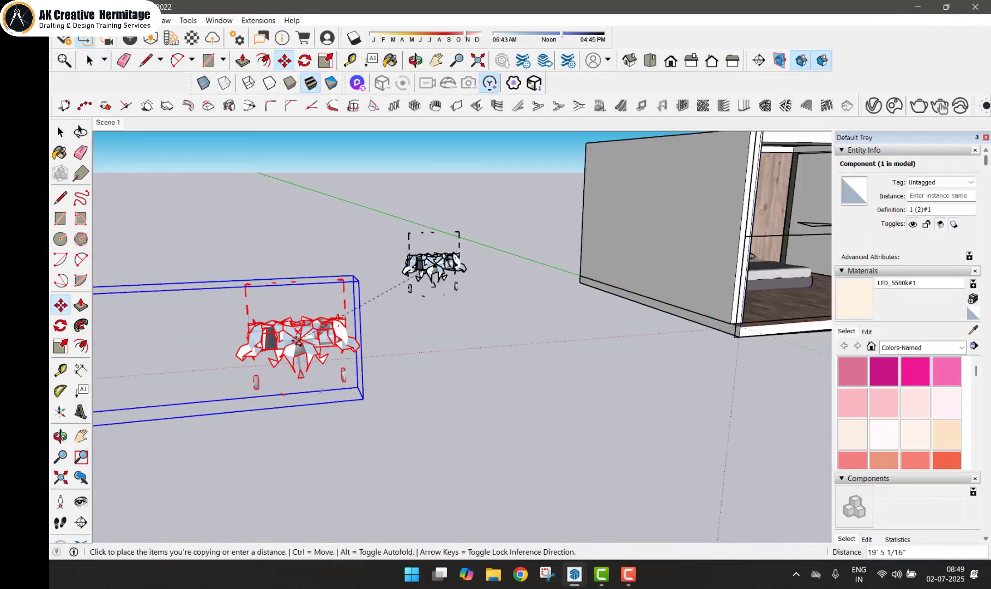
left_click(279, 310)
left_click(60, 132)
Step: Render the view containing both planter light proxies and the room with V-Ray
left_click(259, 20)
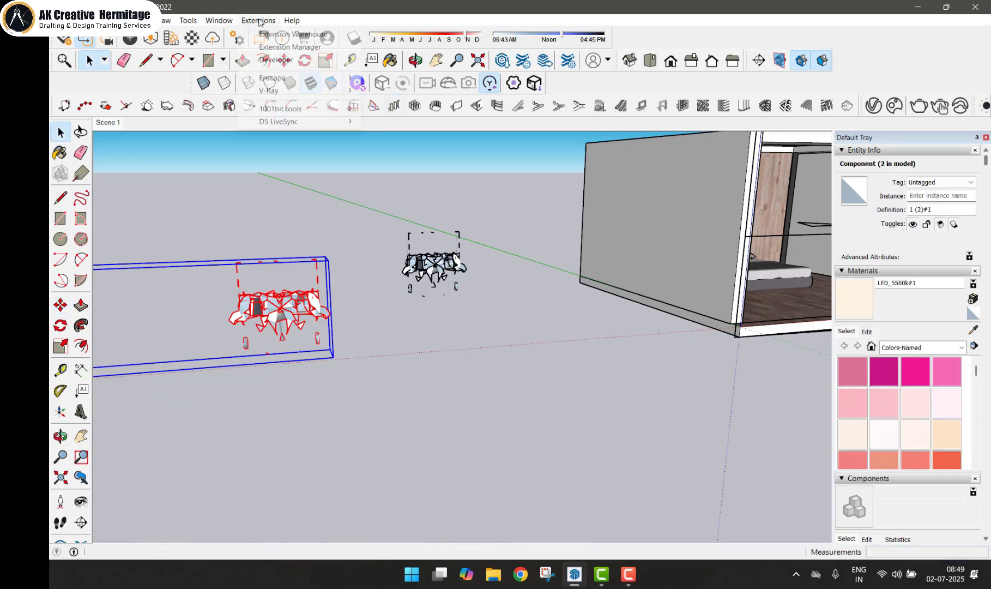
mouse_move(294, 91)
mouse_move(426, 159)
left_click(493, 159)
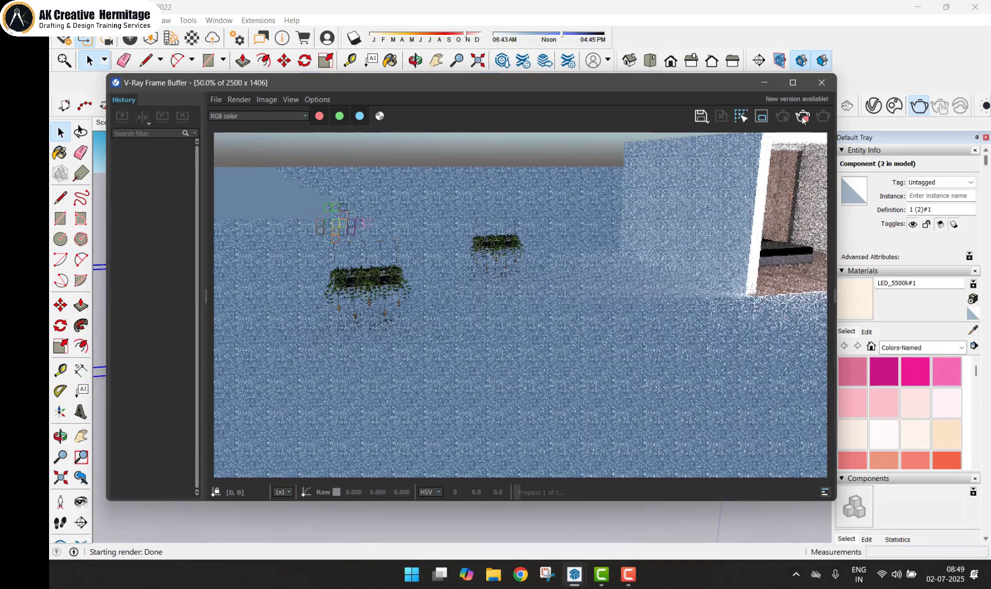
Step: Close the render window, import the saved planter light proxy mesh from the Desktop, and place it in front of the existing proxies
left_click(822, 83)
left_click(532, 318)
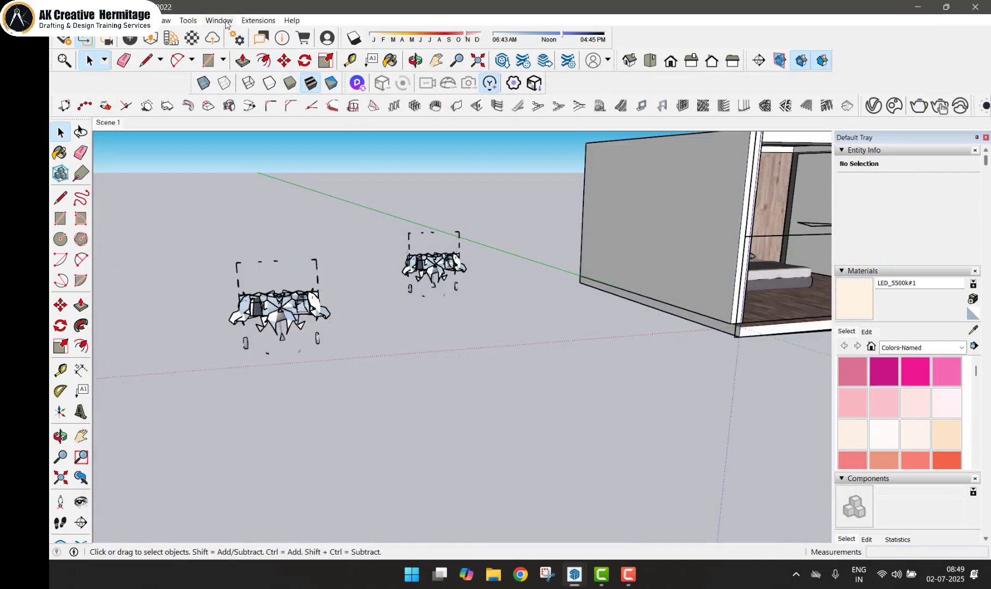
left_click(245, 22)
mouse_move(294, 90)
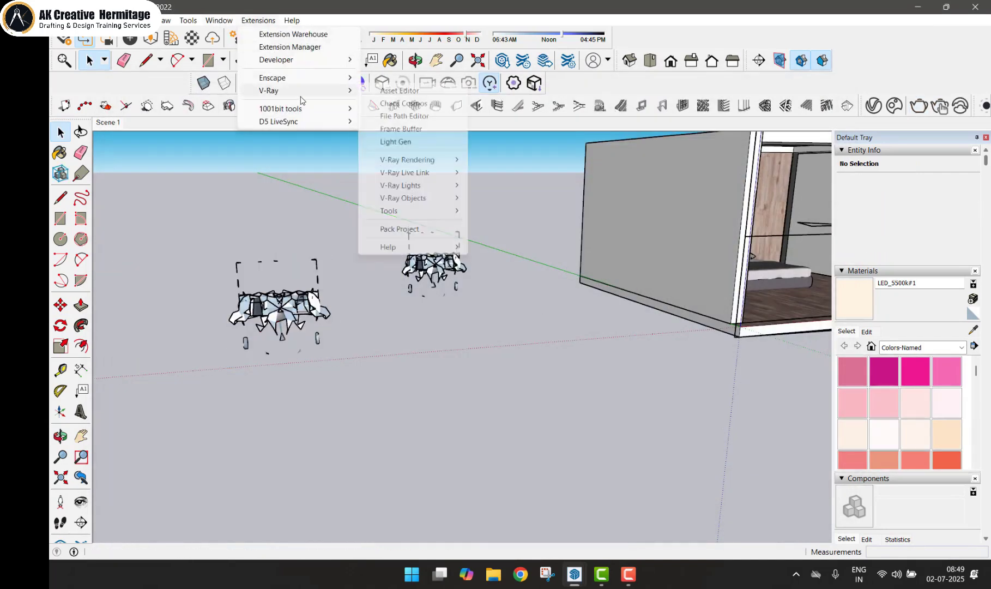
mouse_move(424, 201)
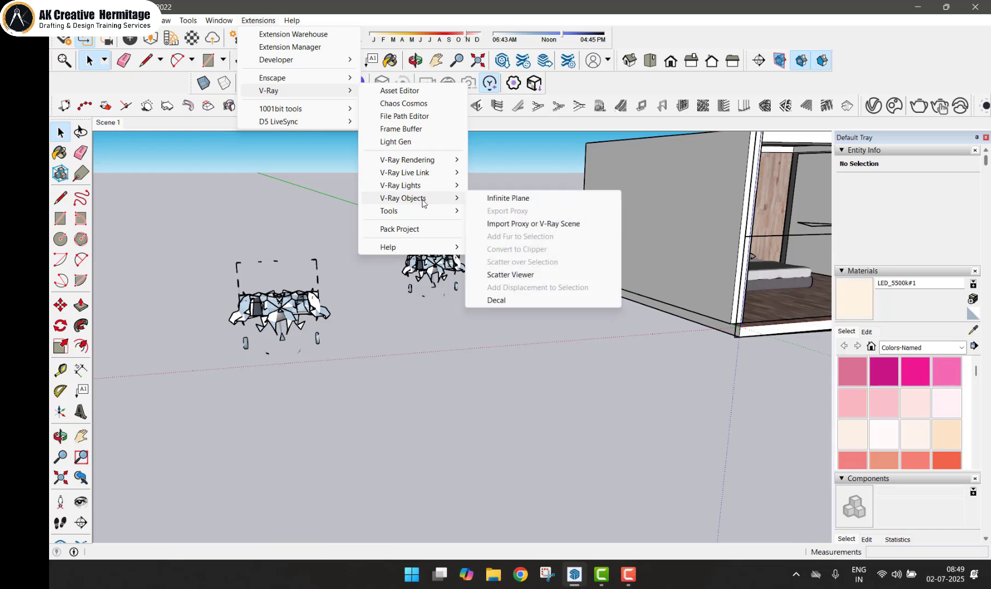
left_click(527, 224)
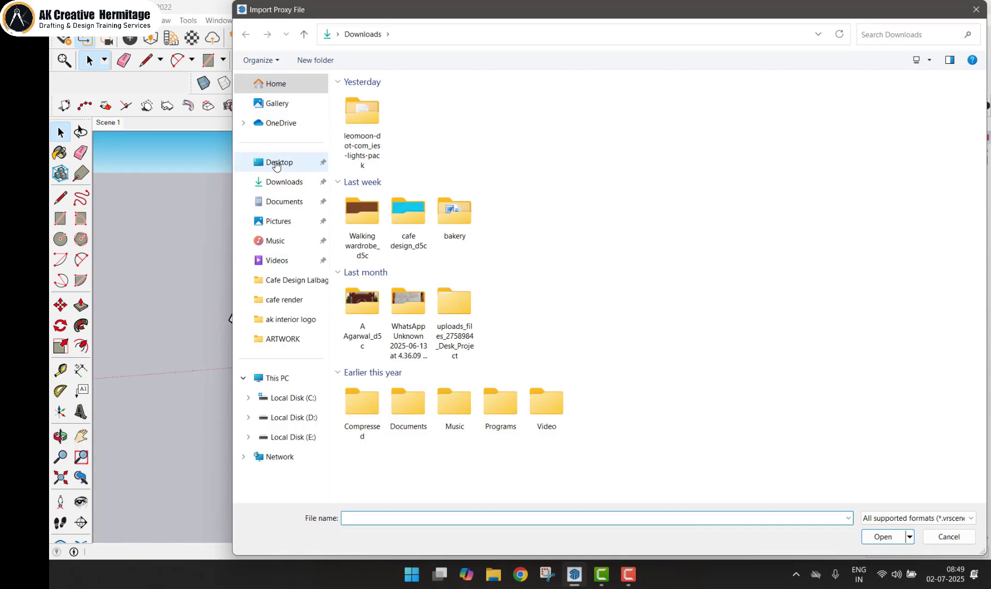
left_click(276, 162)
double_click(474, 174)
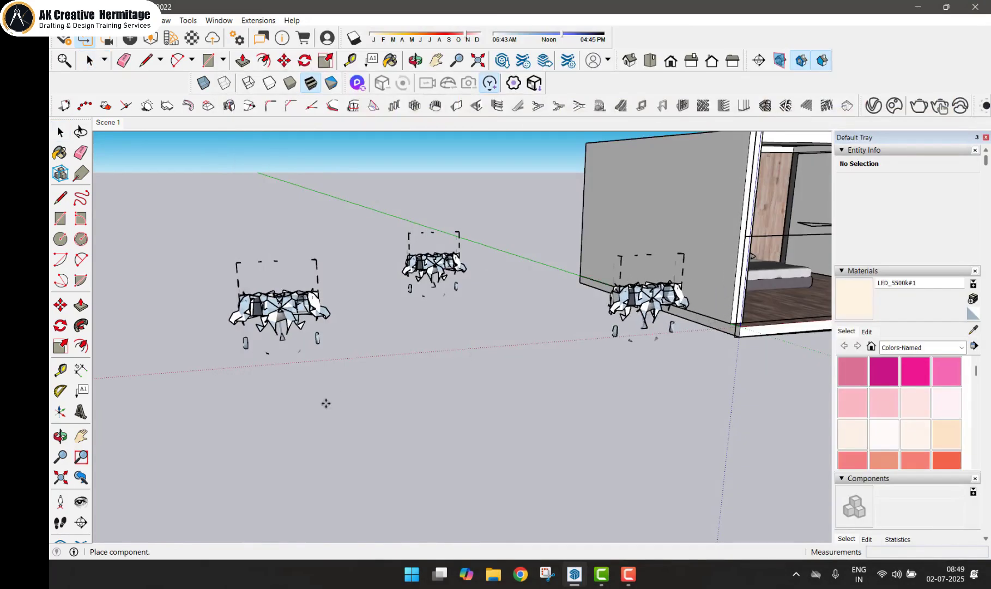
left_click(387, 336)
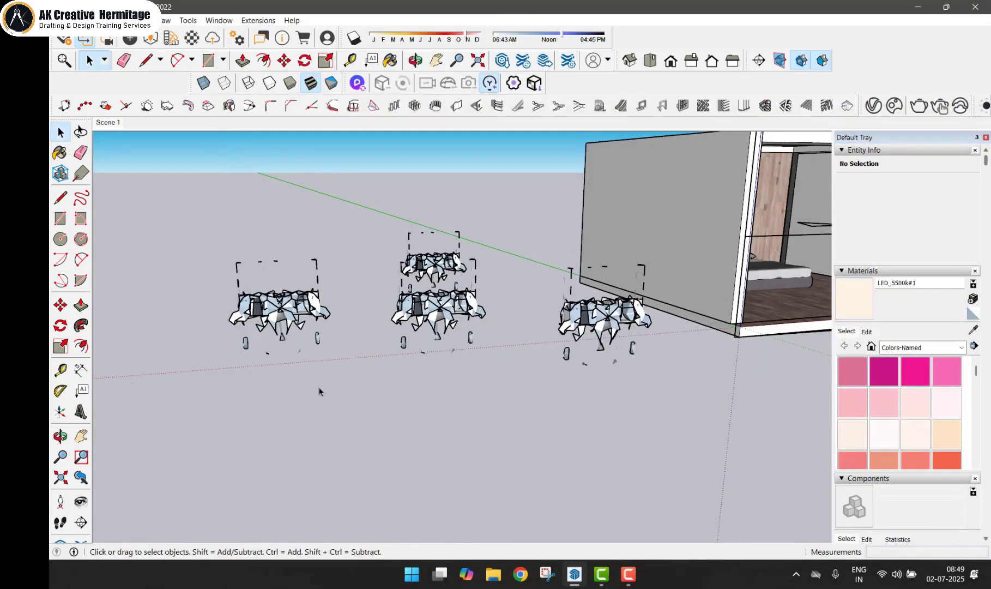
Step: Set the Scale Factor of proxy mesh 1 (2)#2 to 1.5 in the V-Ray Asset Editor and close the editor
left_click(252, 21)
mouse_move(293, 91)
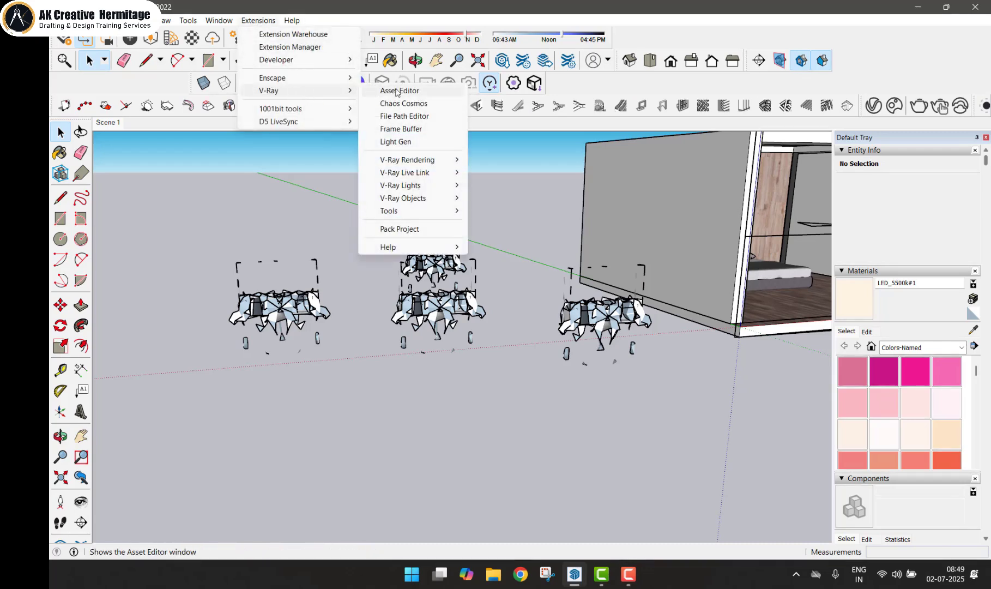
left_click(397, 91)
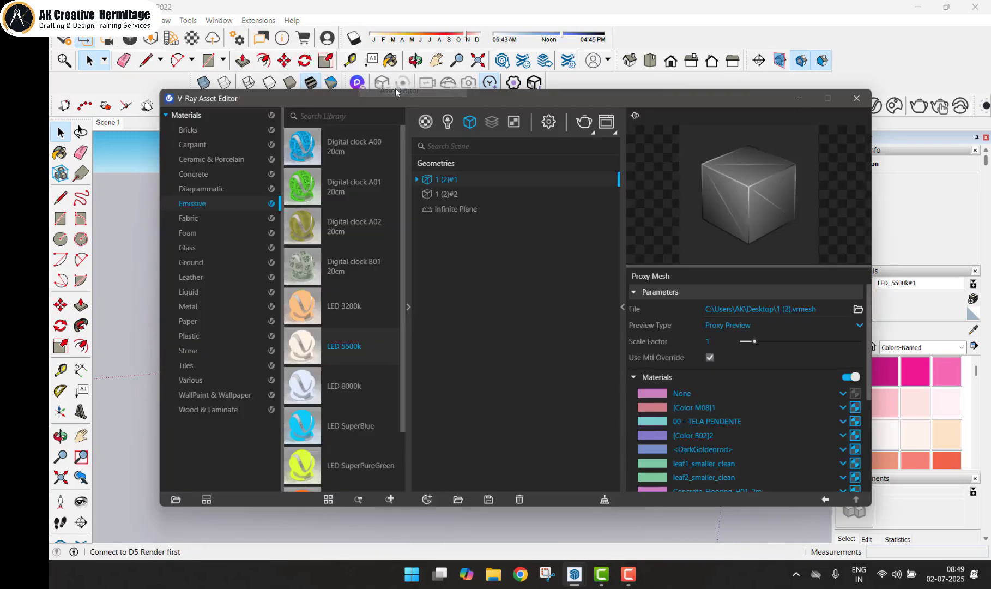
left_click(457, 194)
left_click_drag(567, 98, 474, 9)
scroll(581, 327, "down", 3)
scroll(578, 309, "up", 5)
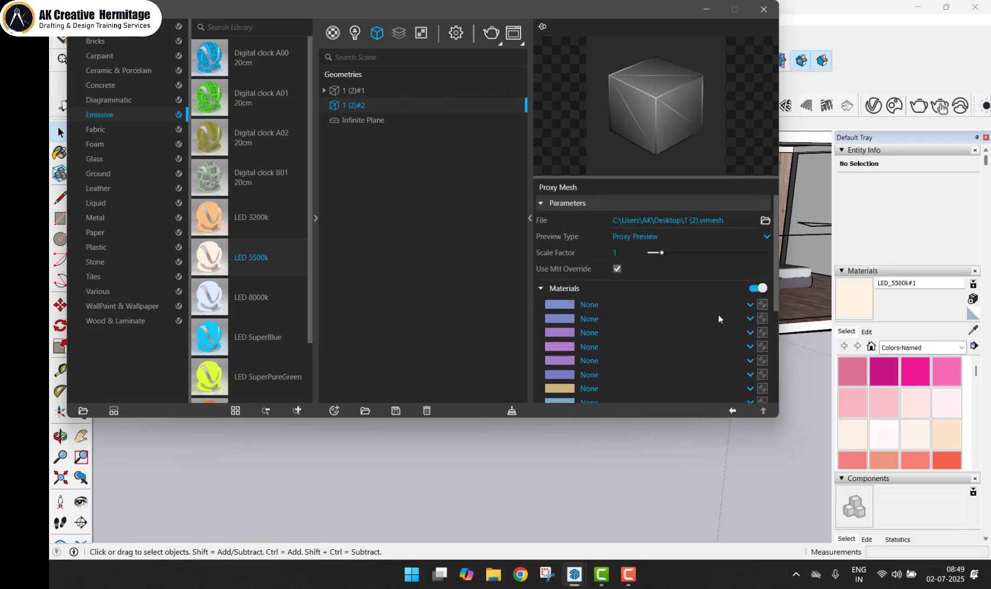
left_click(668, 252)
left_click(764, 9)
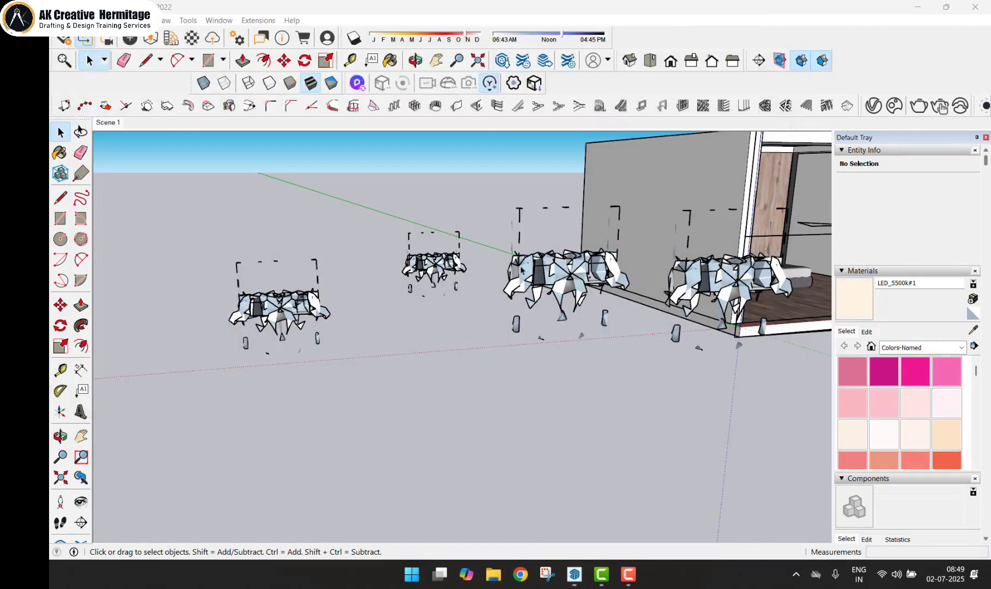
Step: Delete all the planter light proxies standing outside the room
left_click(430, 333)
scroll(429, 333, "down", 2)
mouse_move(500, 299)
middle_mouse_down()
mouse_move(674, 316)
mouse_move(569, 302)
mouse_move(492, 380)
mouse_move(492, 310)
mouse_move(516, 288)
mouse_move(498, 268)
middle_mouse_up()
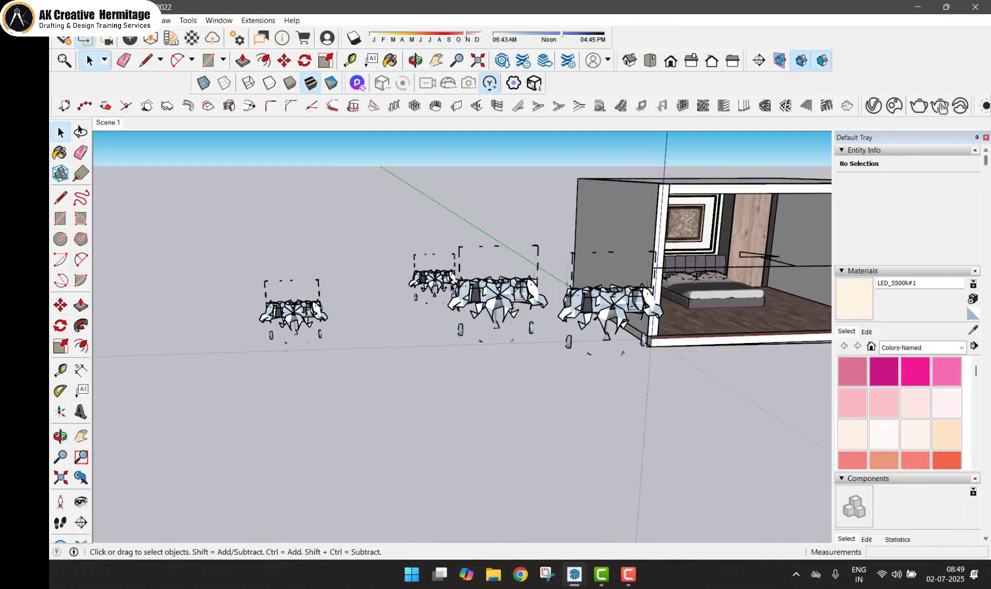
scroll(408, 241, "down", 4)
middle_click_drag(404, 241, 366, 292)
scroll(419, 265, "up", 1)
left_click_drag(489, 202, 275, 387)
key("Delete")
middle_click_drag(274, 390, 427, 17)
left_click(260, 22)
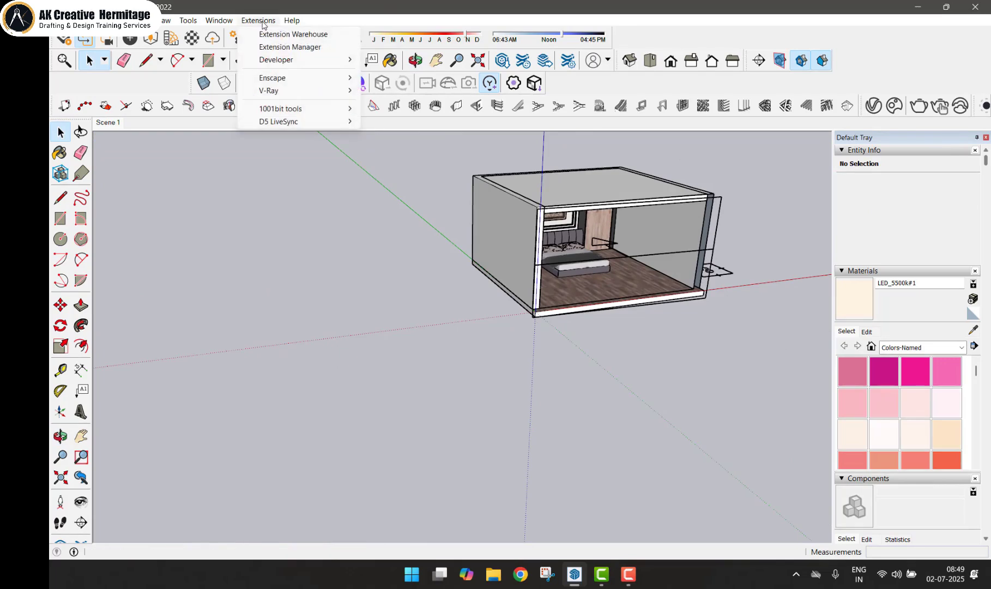
mouse_move(315, 90)
mouse_move(424, 198)
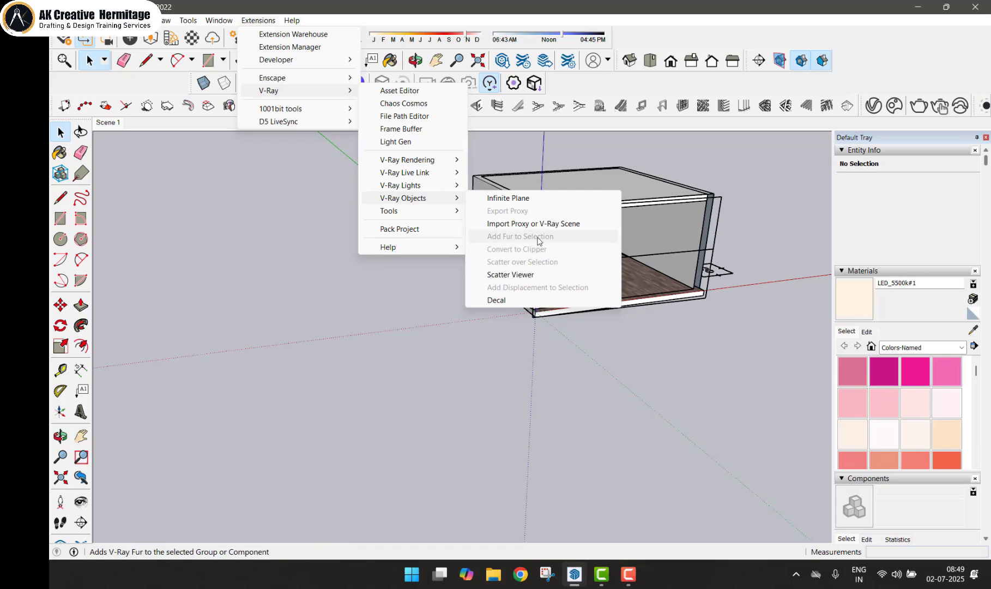
left_click(569, 375)
Step: Draw a large flat rectangle on the ground in front of the room's open side
scroll(611, 288, "up", 5)
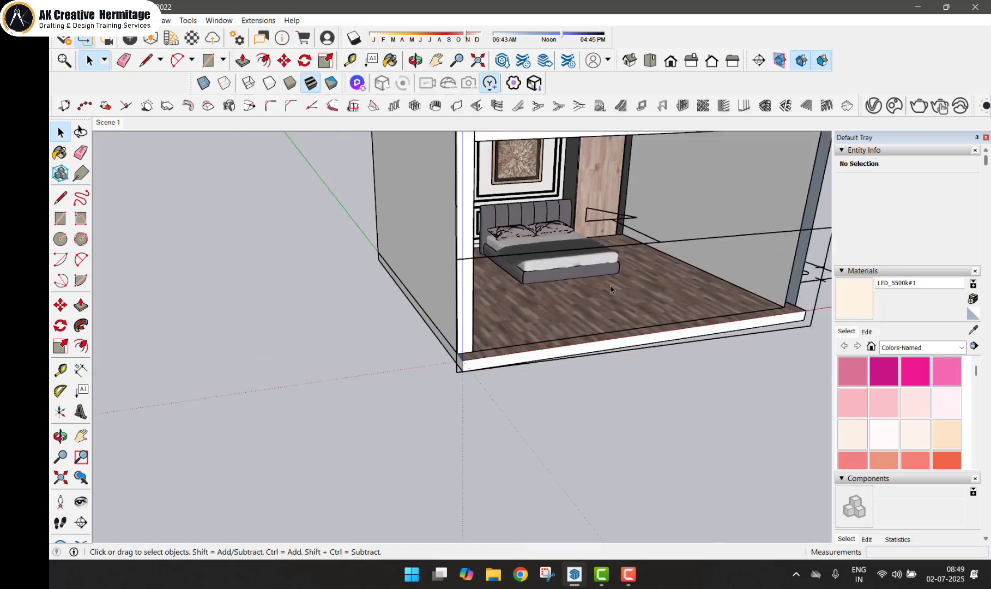
scroll(611, 289, "up", 2)
scroll(446, 308, "down", 6)
key("r")
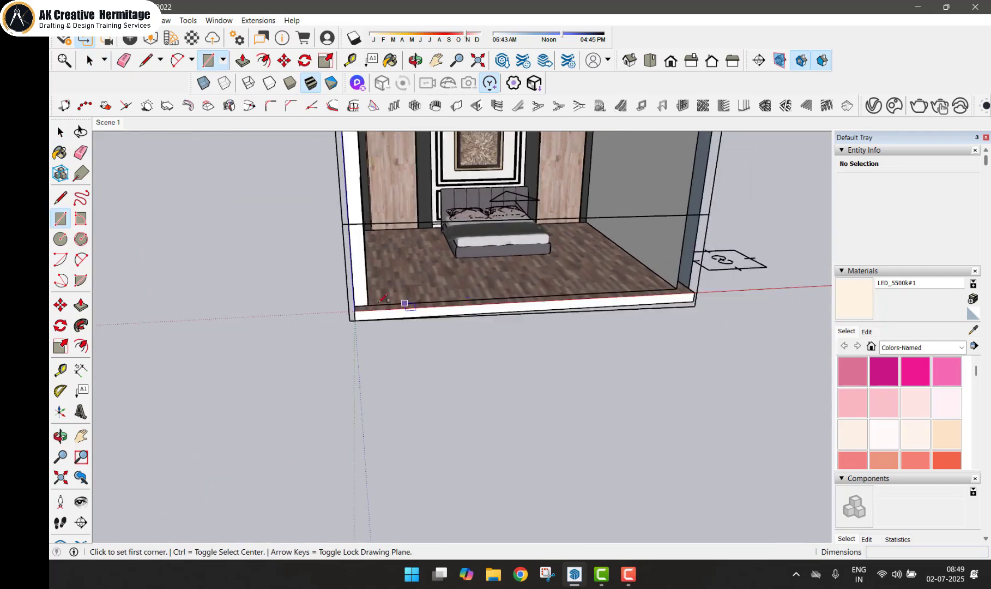
left_click(402, 303)
left_click(792, 374)
mouse_move(715, 356)
middle_mouse_down()
mouse_move(800, 311)
mouse_move(774, 264)
middle_mouse_up()
Step: Make the ground rectangle and its edges a group
left_click_drag(522, 370, 522, 369)
right_click(598, 276)
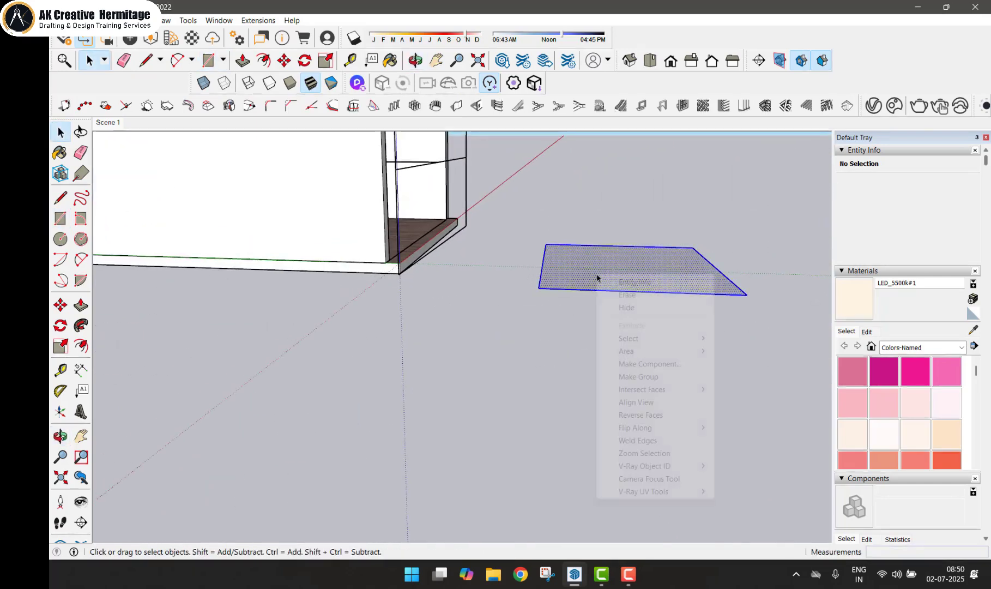
left_click(649, 375)
left_click(676, 297)
middle_click_drag(676, 297, 497, 319)
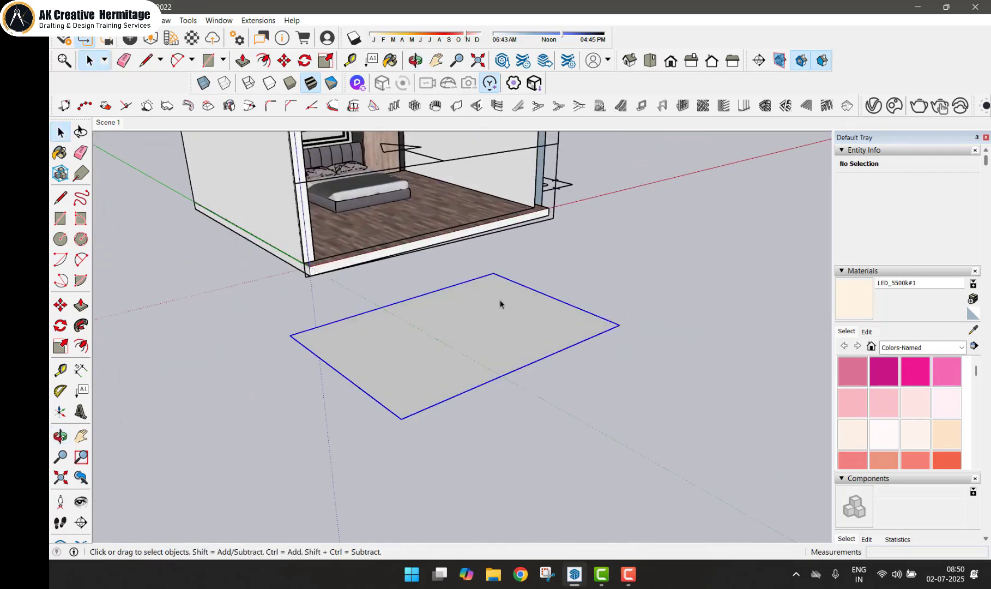
Step: Add V-Ray Fur to the rectangle group in front of the room
left_click(250, 21)
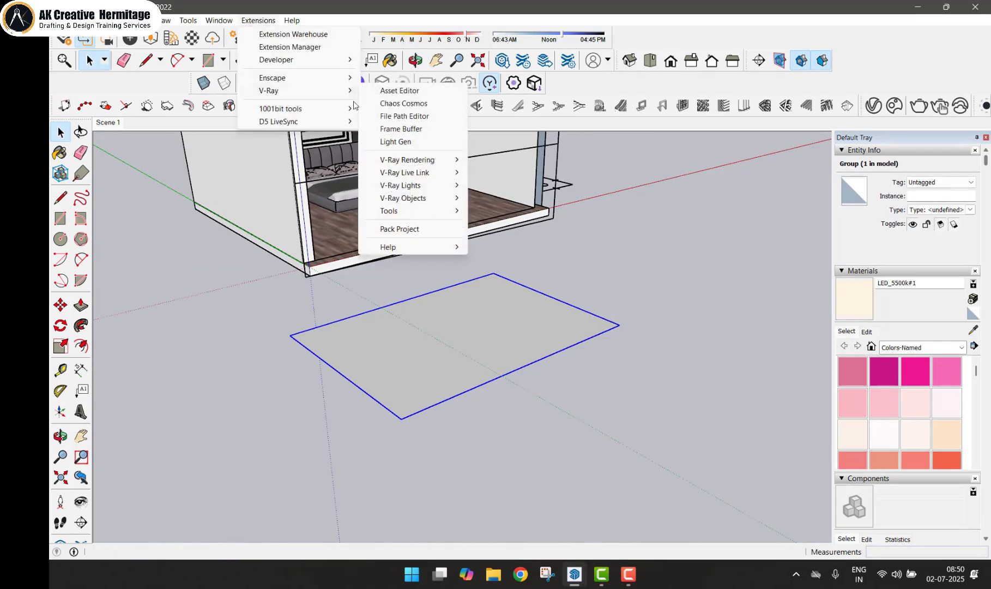
mouse_move(416, 201)
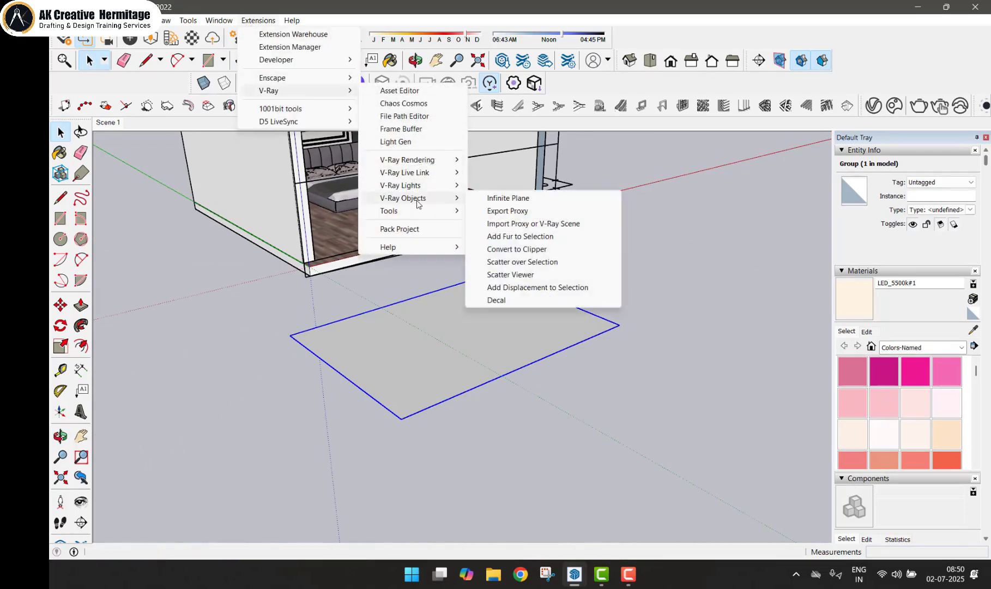
left_click(518, 242)
left_click(575, 303)
middle_click_drag(576, 303, 577, 240)
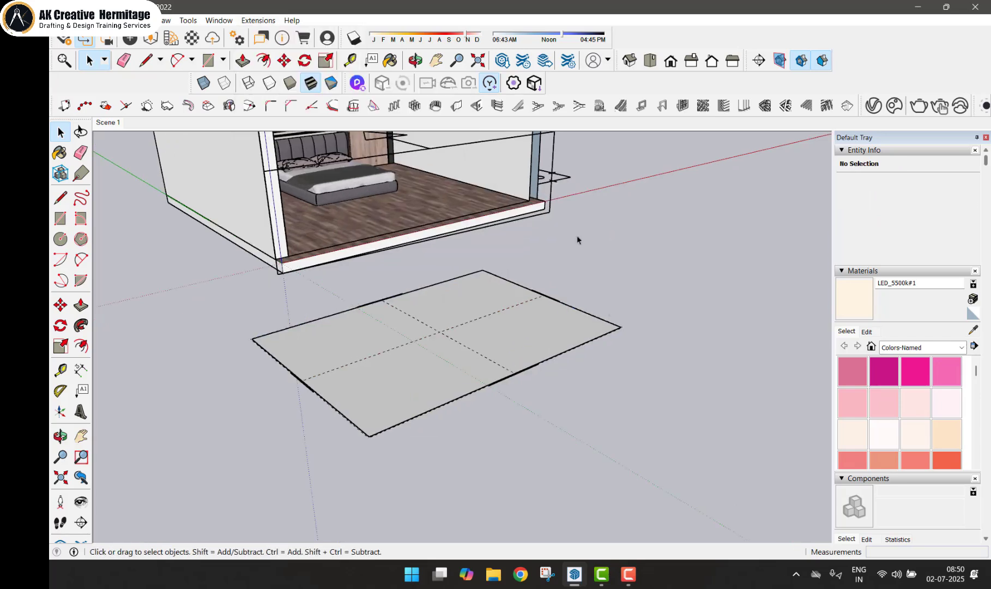
Step: Try a V-Ray render of the view containing the fur rectangle, and close the frame buffer
left_click(259, 20)
mouse_move(306, 90)
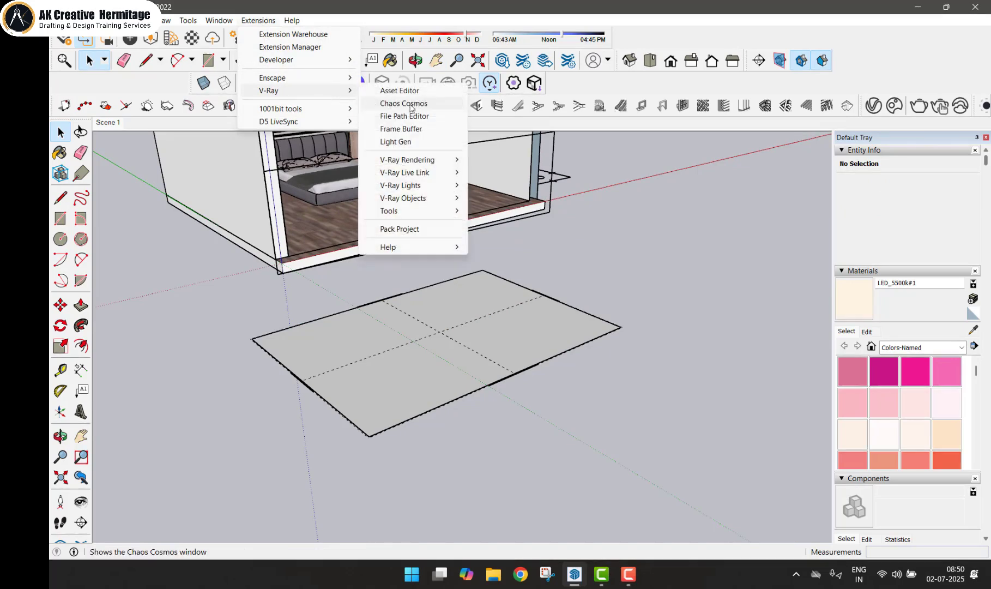
mouse_move(431, 159)
left_click(513, 163)
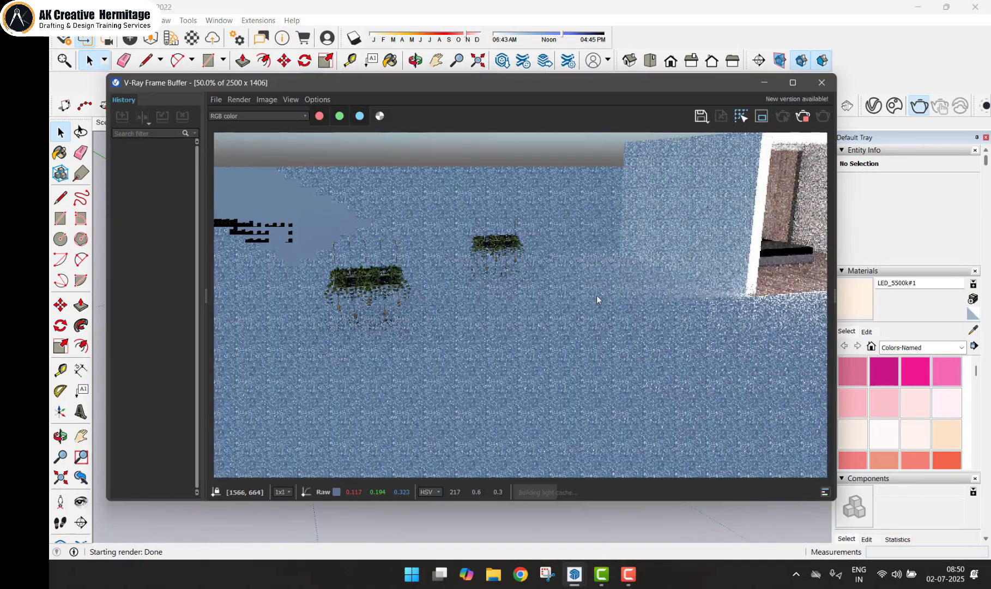
left_click(821, 83)
Step: Move the fur rectangle group to another position on the ground in front of the room
left_click(515, 345)
middle_click_drag(515, 345, 520, 365)
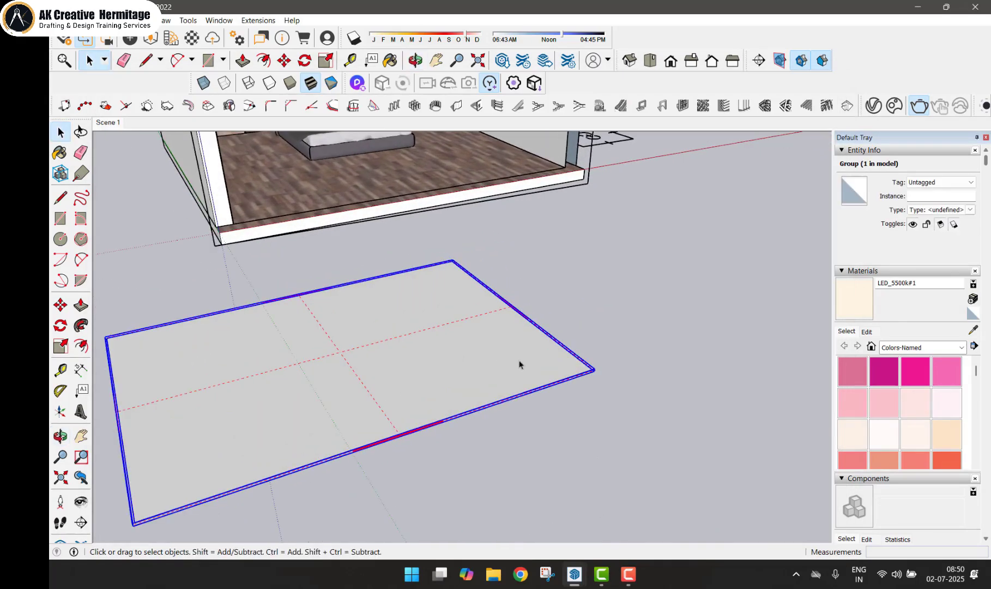
key("m")
left_click(560, 314)
middle_click_drag(610, 364, 604, 356)
left_click(520, 392)
key("space")
Step: Apply Grass Dark Green from the landscaping, fencing and vegetation materials to the rectangle inside the fur group
double_click(520, 392)
double_click(520, 391)
middle_click_drag(520, 392, 617, 352)
left_click(940, 347)
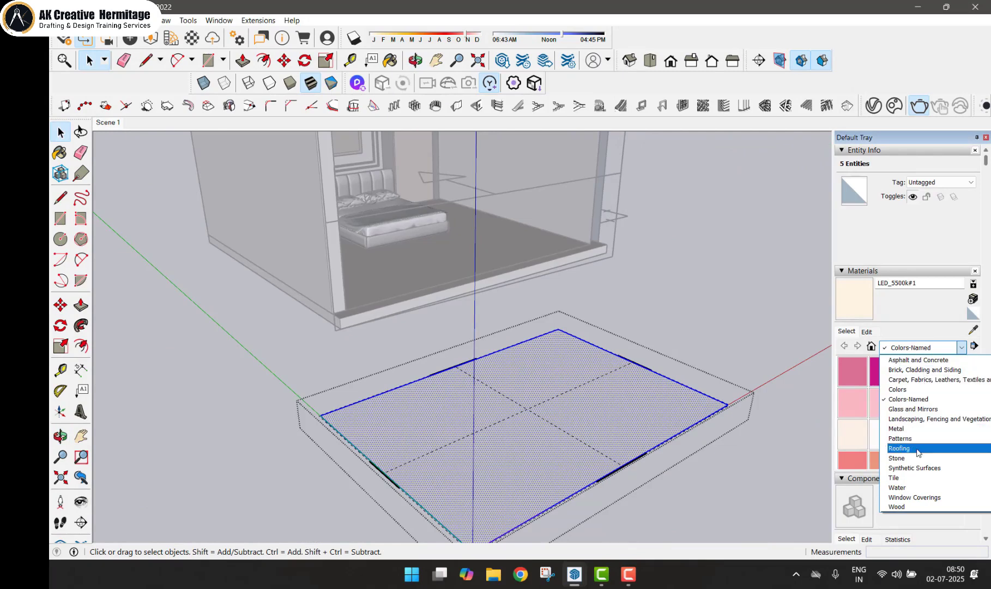
left_click(929, 419)
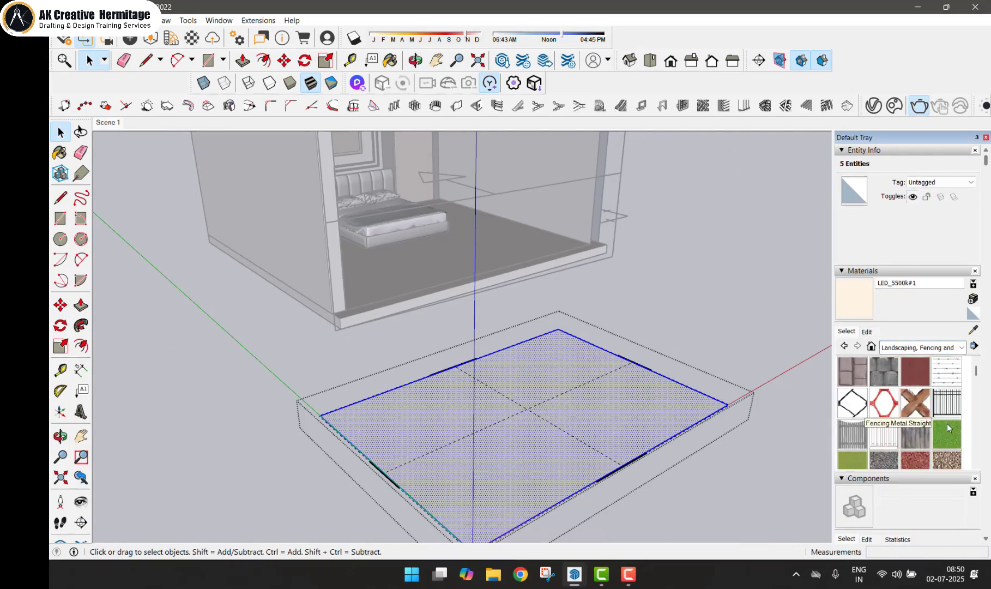
left_click(946, 434)
key("space")
left_click(707, 364)
Step: Flip the grass fur group along its green axis
right_click(581, 408)
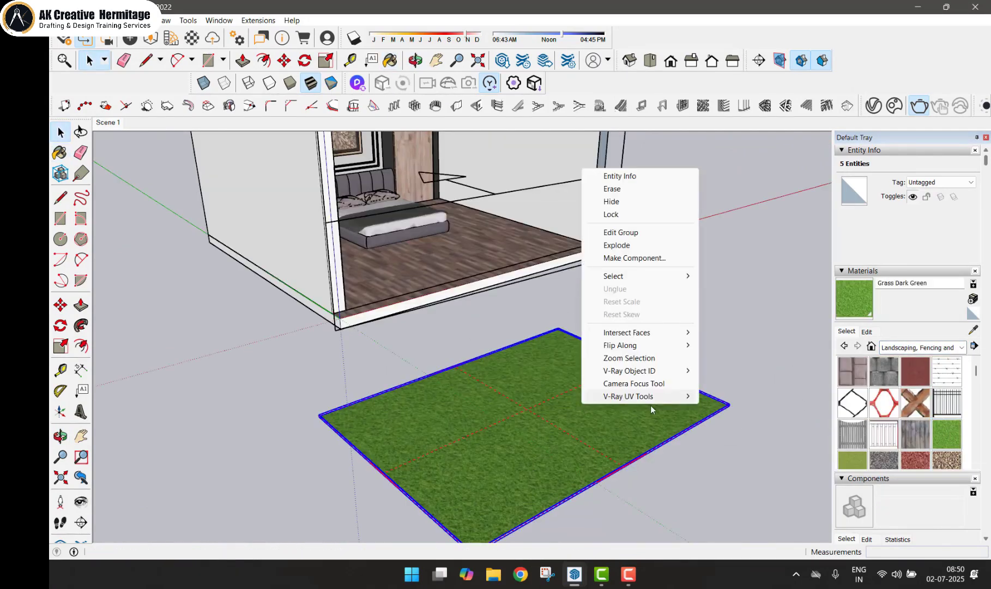
mouse_move(658, 345)
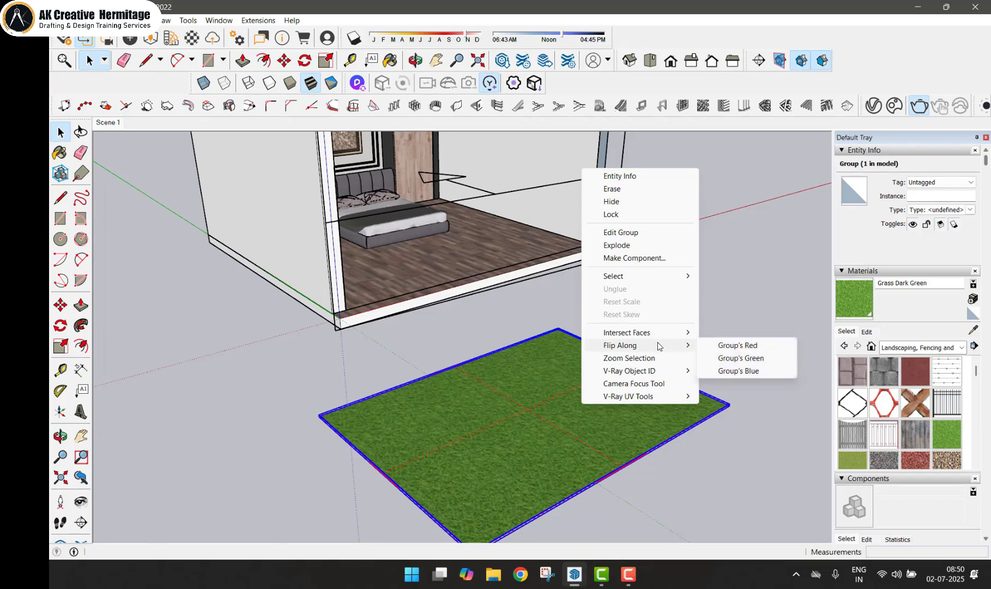
left_click(748, 359)
Step: Move the grass fur group into the room so it lies on the wooden floor in front of the bed
scroll(561, 388, "down", 5)
key("m")
left_click(595, 414)
middle_click_drag(586, 327, 472, 324)
left_click(583, 353)
scroll(588, 338, "up", 5)
left_click(591, 327)
left_click(592, 327)
key("space")
Step: Render a closer view of the grass fur on the bedroom floor with V-Ray from the Asset Editor
scroll(472, 325, "up", 2)
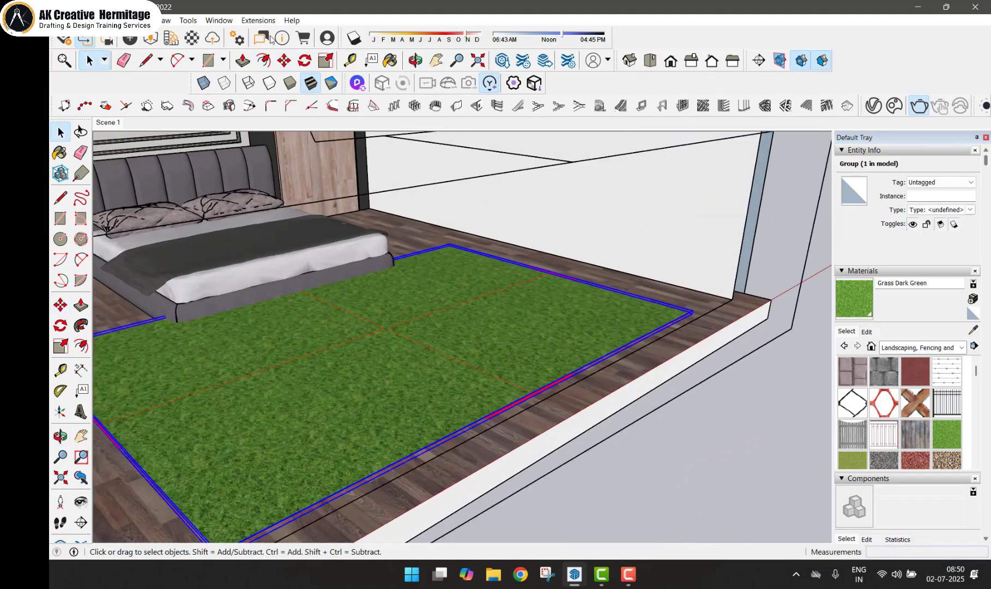
left_click(258, 20)
mouse_move(284, 91)
mouse_move(428, 164)
left_click(258, 22)
mouse_move(283, 90)
left_click(381, 91)
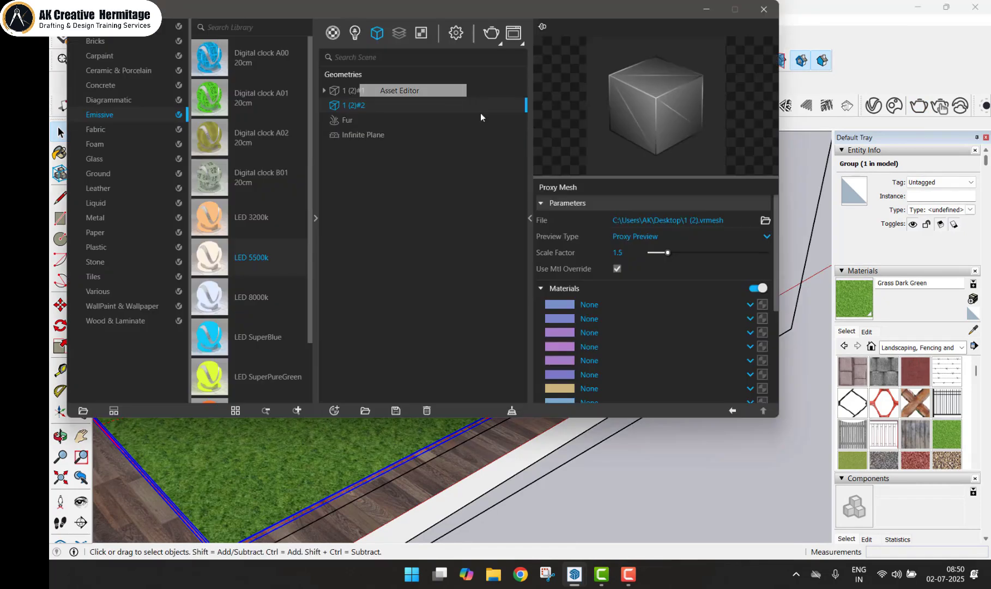
left_click(490, 36)
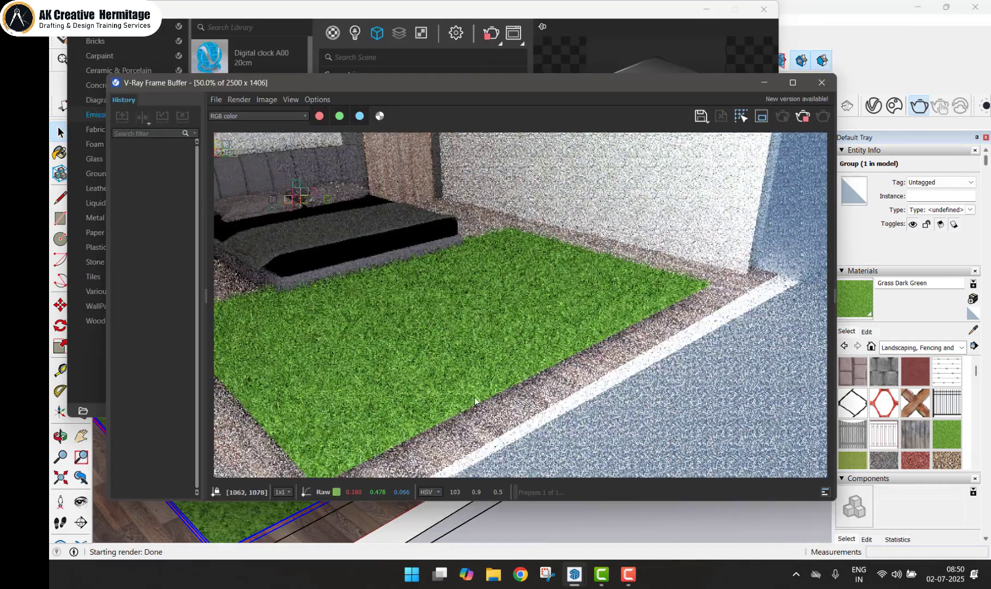
Step: Examine the rendered grass blades up close, stop the render, and close the frame buffer
scroll(558, 361, "up", 4)
scroll(559, 361, "down", 4)
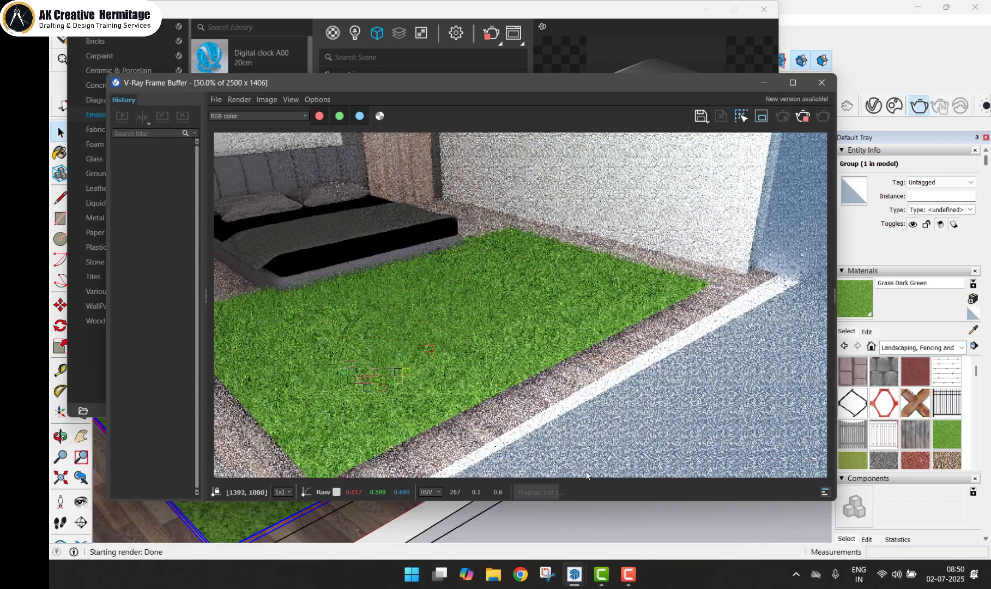
left_click(638, 580)
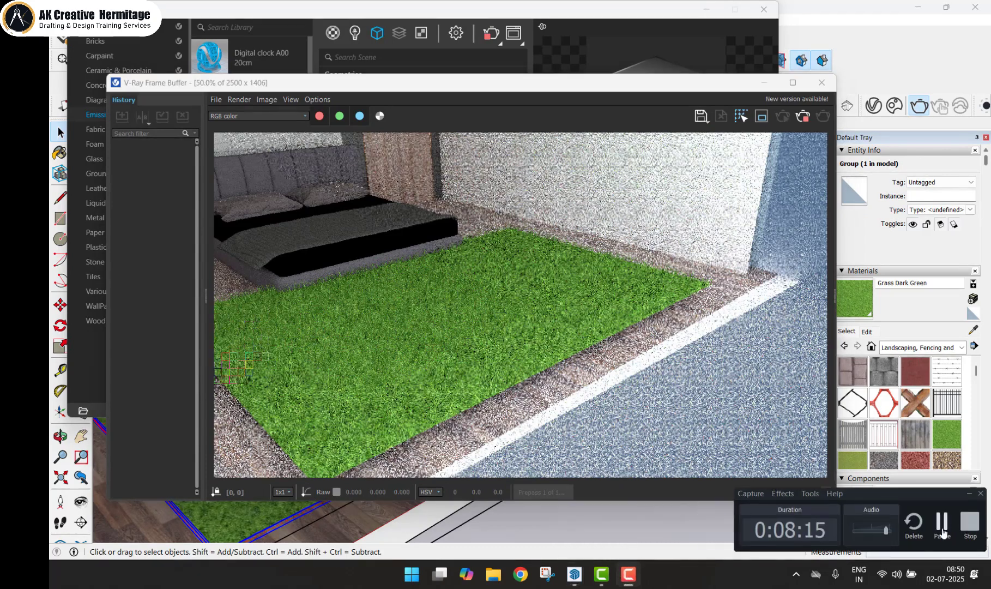
scroll(404, 360, "up", 3)
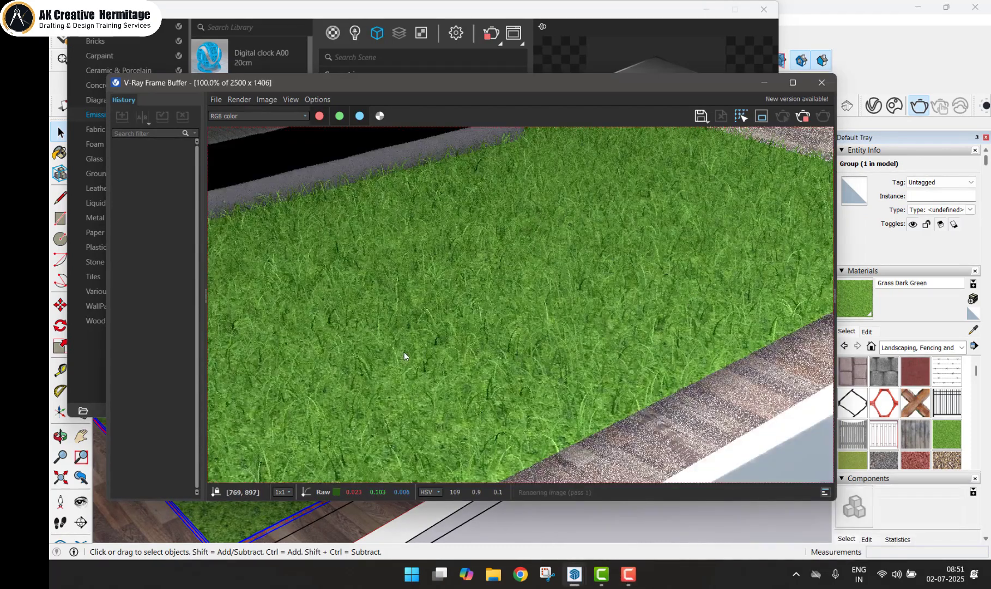
scroll(407, 352, "down", 3)
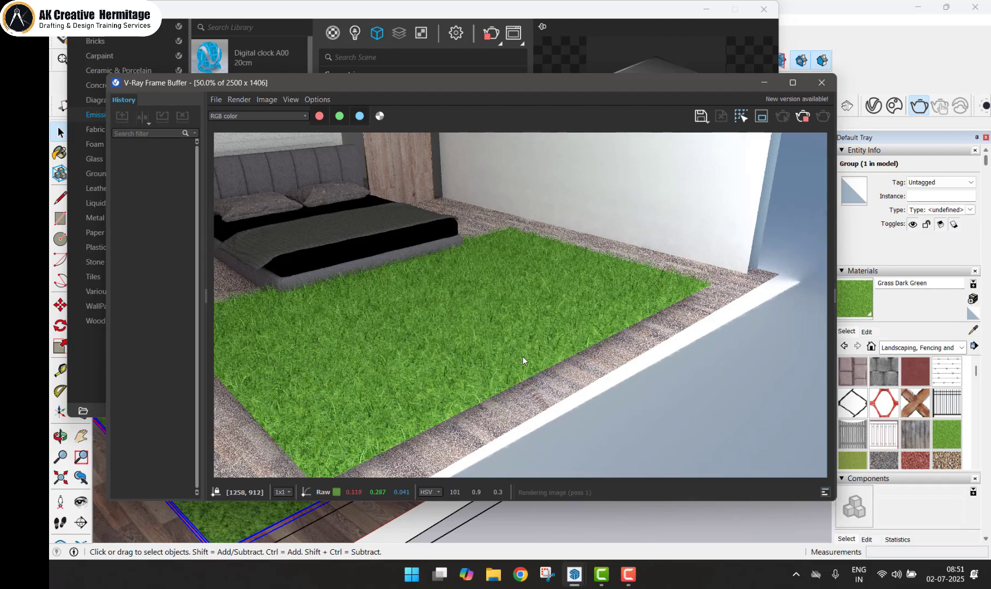
left_click(798, 119)
left_click(821, 83)
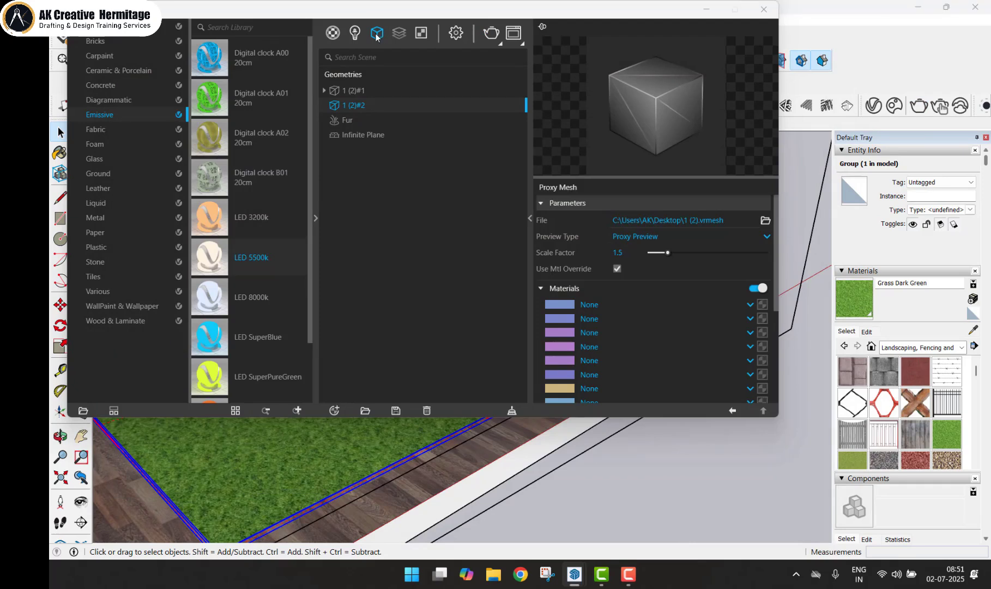
Step: Set the fur's thickness to 0.32, taper to 0.5, gravity to -0.6 and bend to 1
left_click(354, 124)
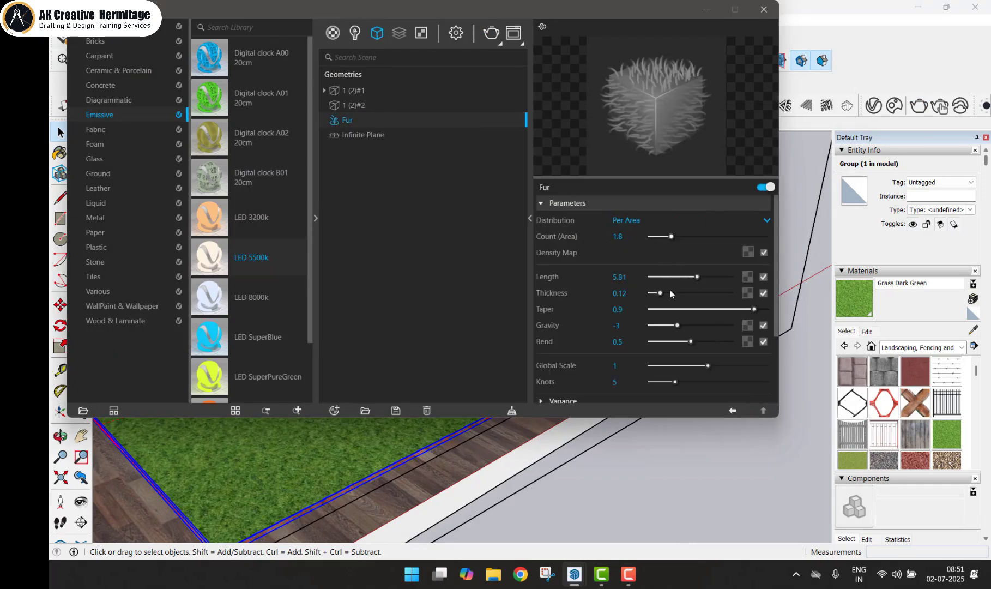
left_click(709, 311)
left_click_drag(691, 341, 731, 342)
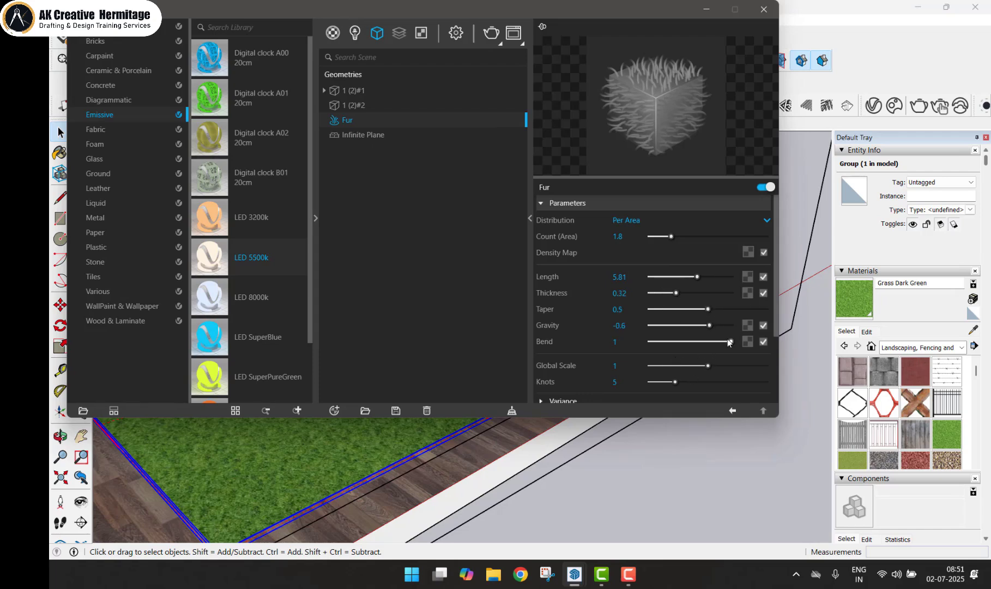
Step: Render the adjusted grass fur with V-Ray, stop the render, and close the frame buffer and Asset Editor
left_click(489, 35)
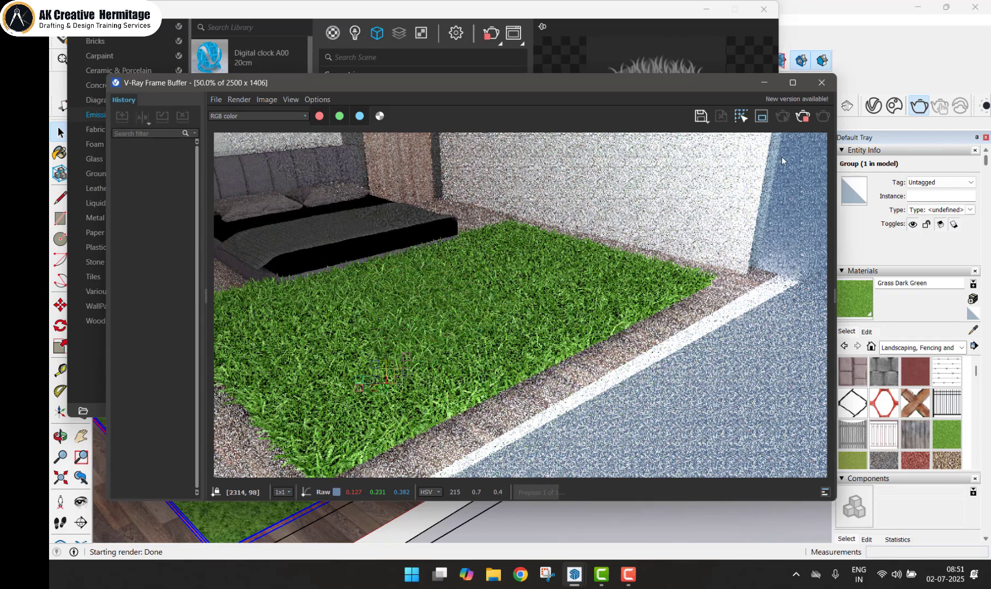
left_click(802, 115)
left_click(821, 83)
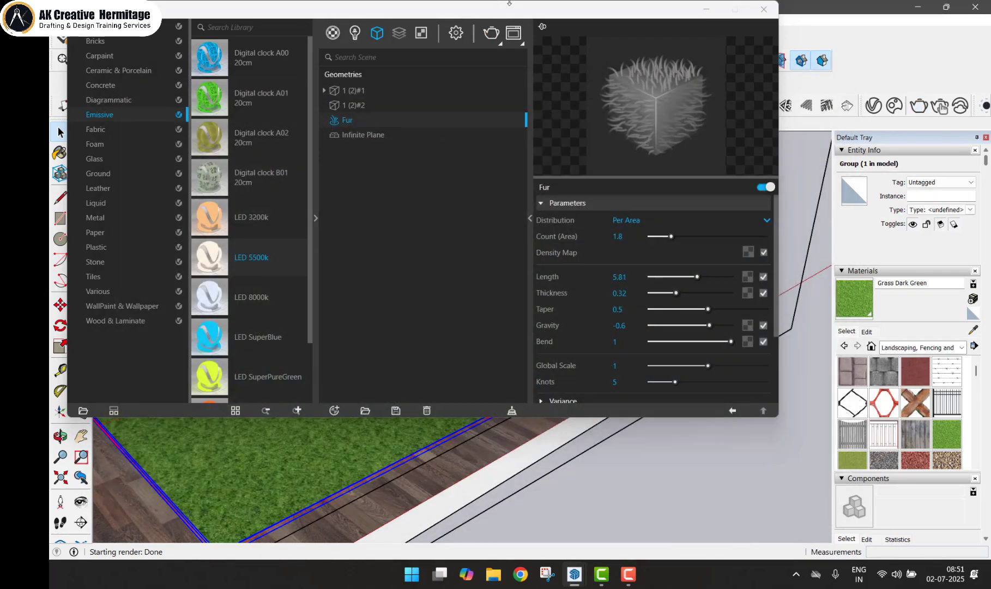
left_click(761, 10)
scroll(552, 335, "down", 8)
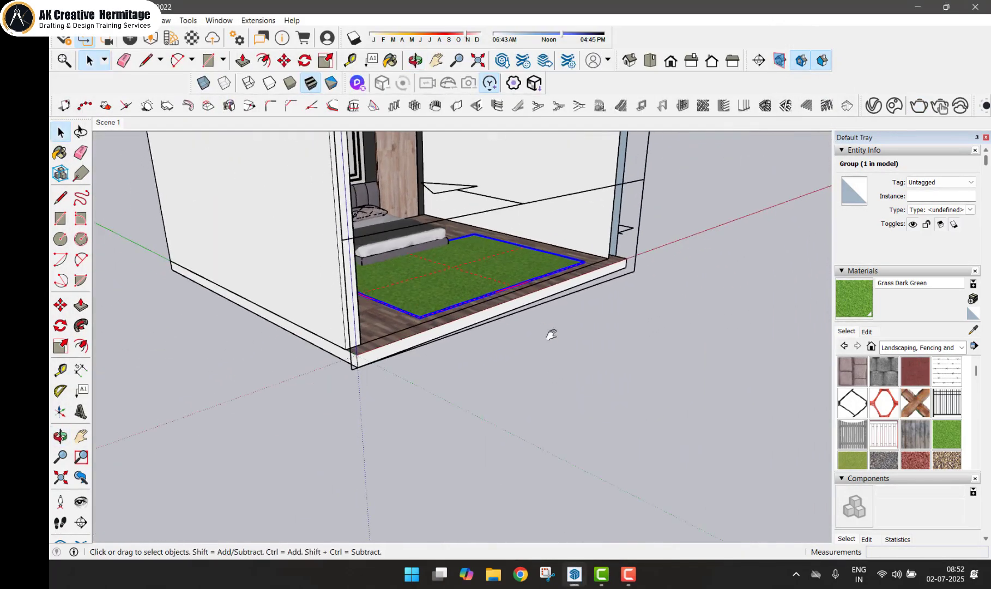
left_click(258, 20)
mouse_move(269, 91)
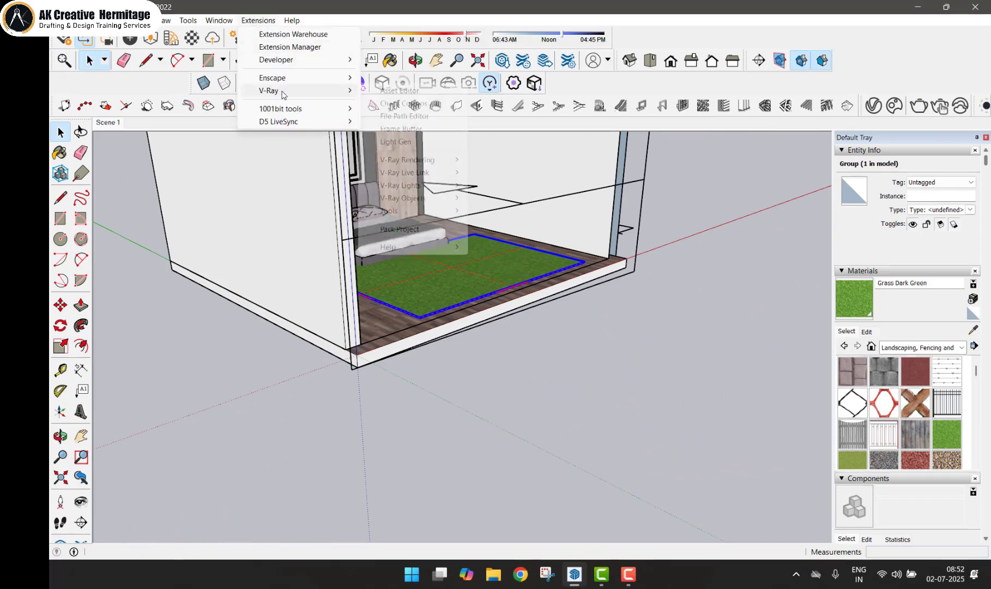
mouse_move(404, 197)
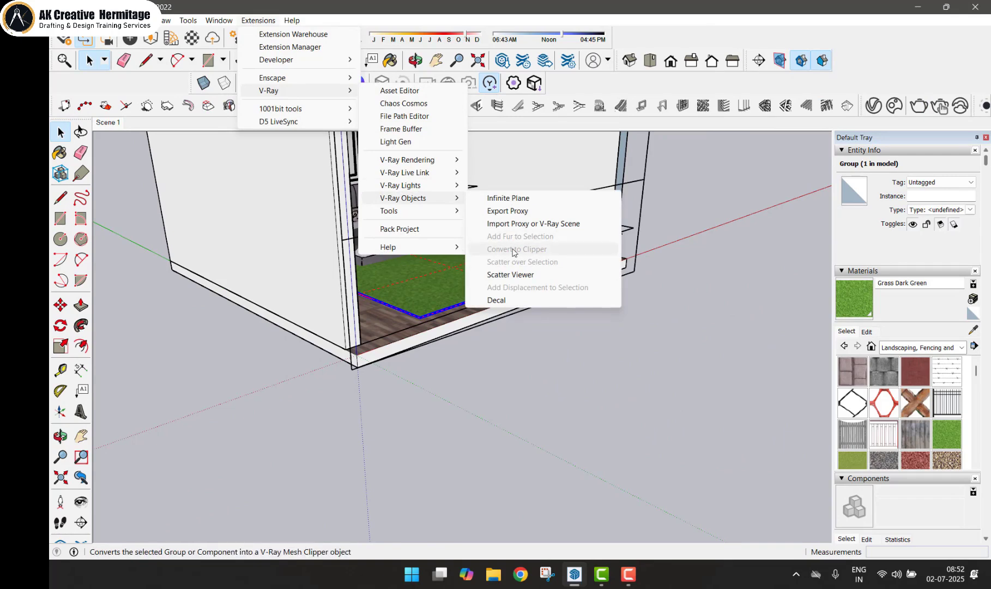
left_click(543, 398)
Step: Draw a rectangle on the ground in front of the room and pull it up into a box
scroll(543, 399, "down", 4)
left_click(534, 378)
key("r")
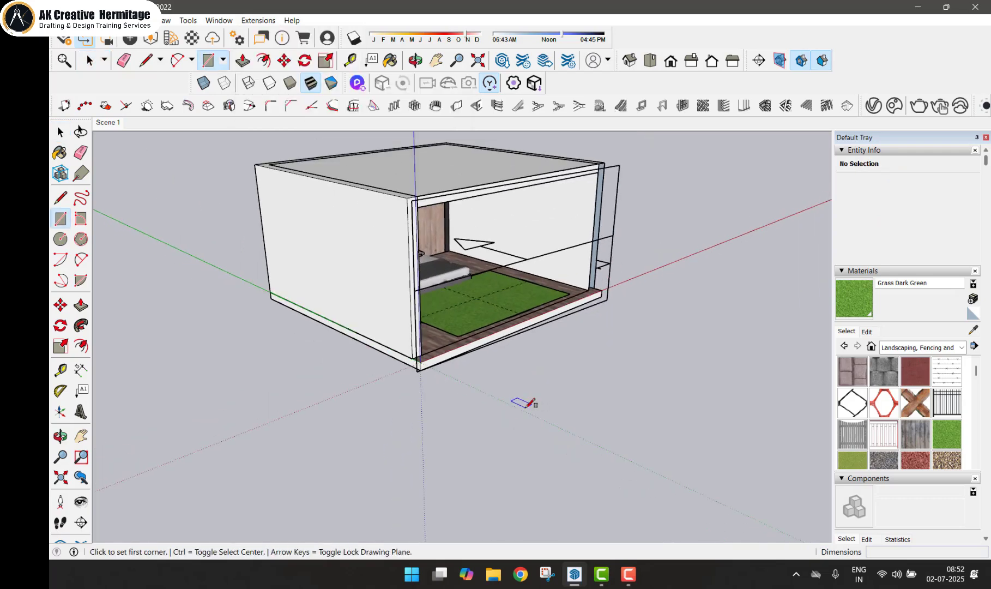
left_click(526, 407)
left_click(484, 470)
key("space")
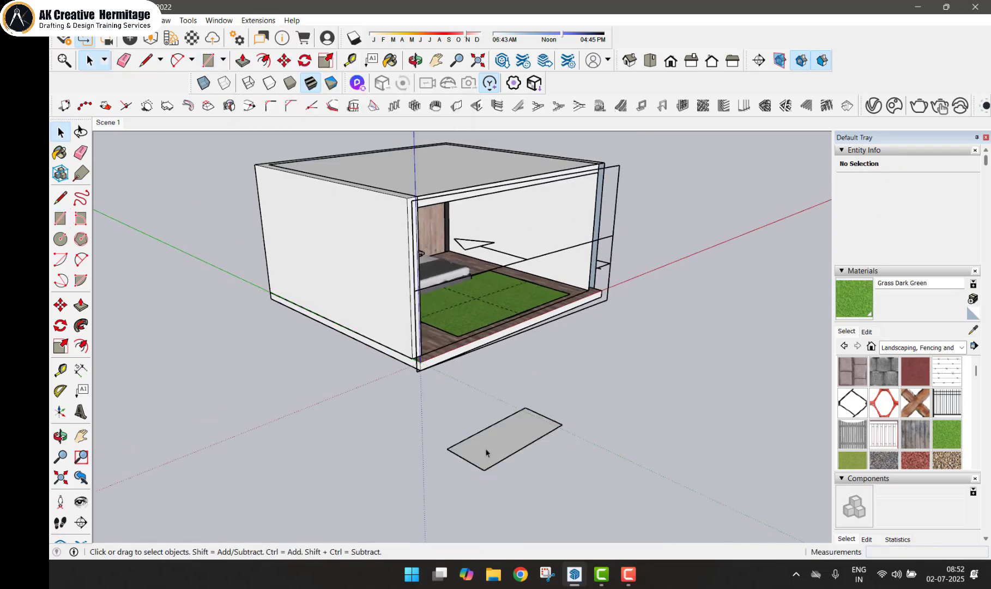
key("p")
left_click_drag(487, 430, 486, 382)
middle_click_drag(487, 381, 686, 284)
Step: Make a group from all the faces and edges of the new box
key("space")
triple_click(609, 384)
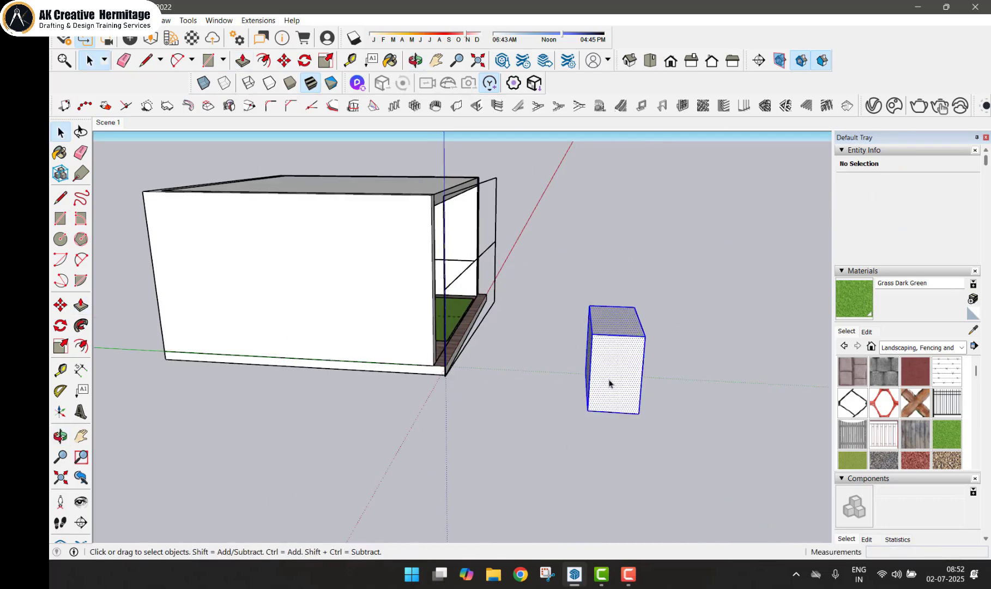
right_click(637, 358)
left_click(670, 214)
Step: Copy the box group beside the original so that the two boxes partly overlap
middle_click_drag(690, 232, 410, 431)
key("m")
key("ctrl")
left_click(408, 469)
left_click(475, 463)
key("space")
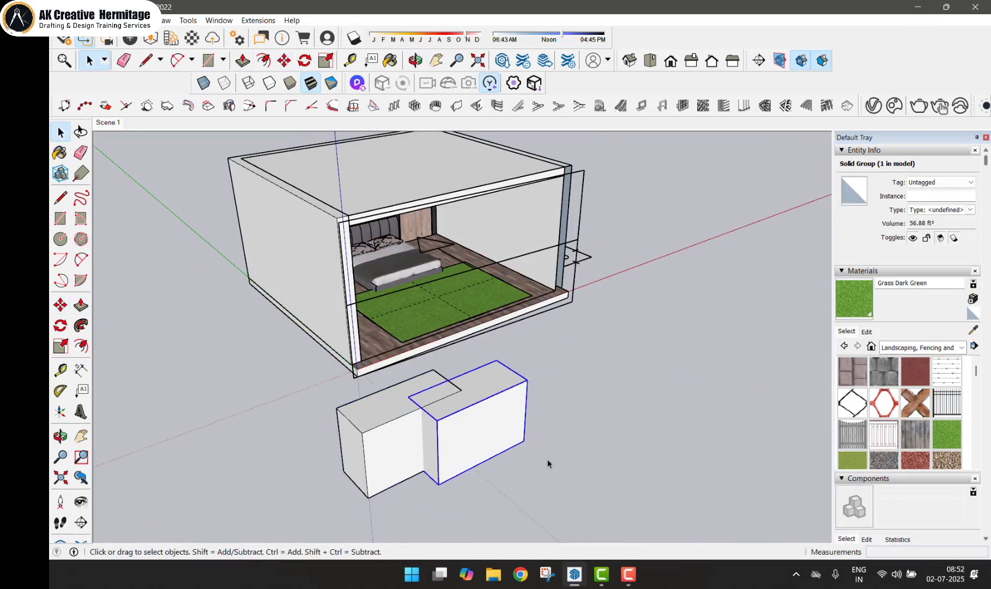
Step: Scale the copied box down in height so it is lower than the original box
left_click(492, 464)
scroll(485, 375, "up", 2)
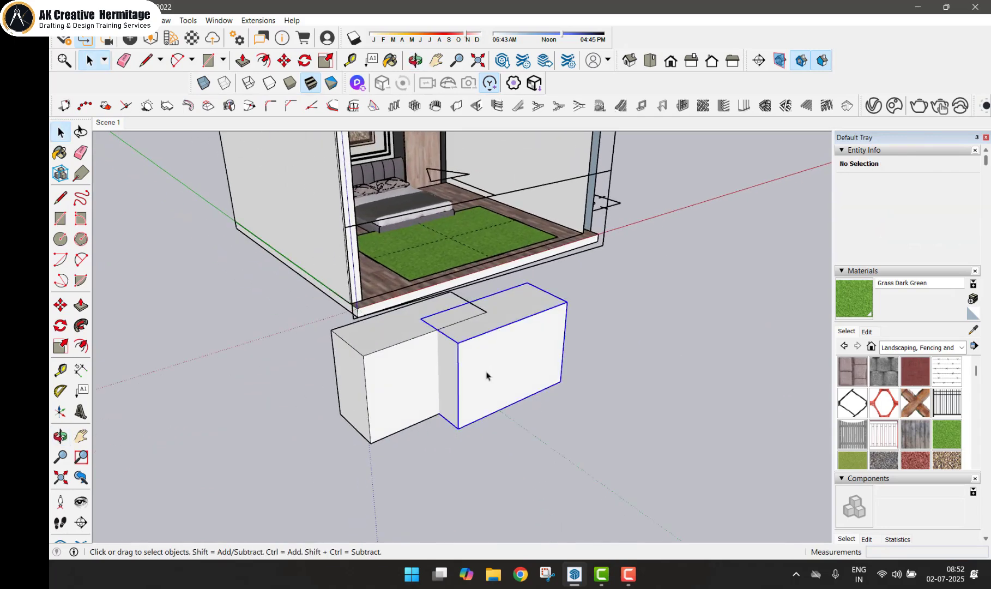
scroll(487, 375, "up", 1)
left_click(486, 375)
key("s")
left_click_drag(497, 297, 498, 324)
key("space")
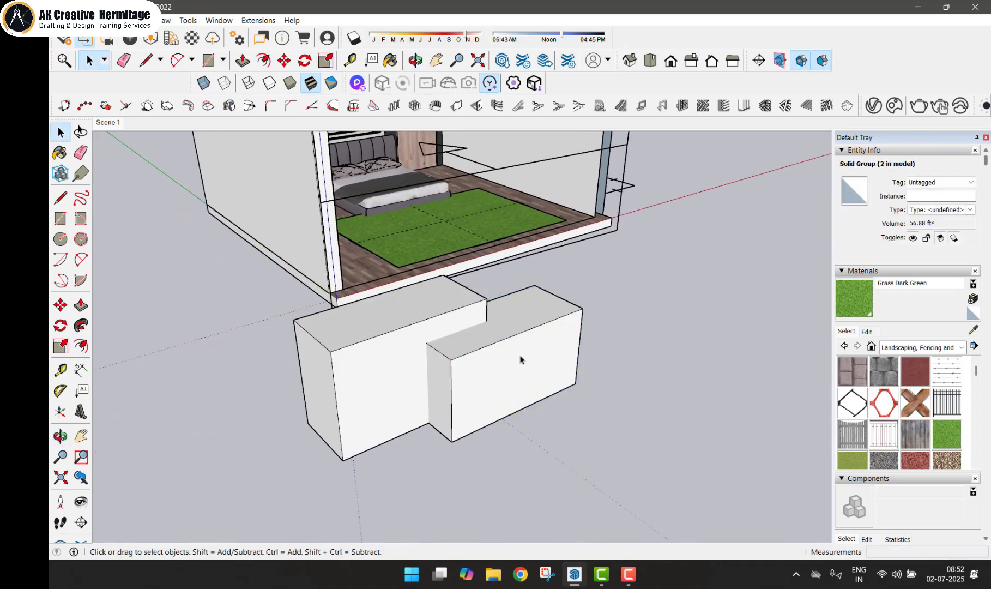
Step: Convert the lower box into a V-Ray clipper object and clear the selection
left_click(257, 21)
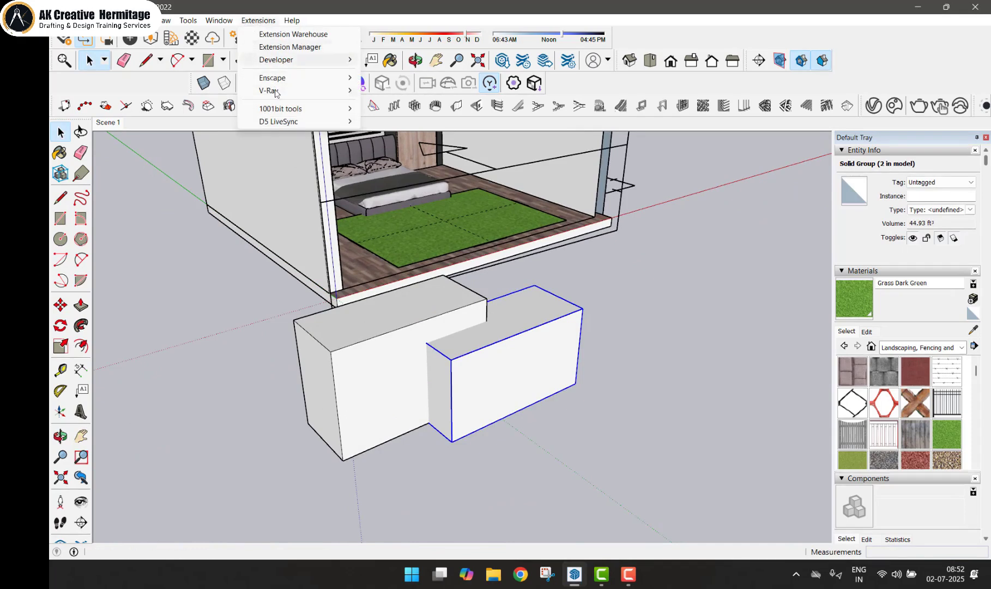
mouse_move(433, 198)
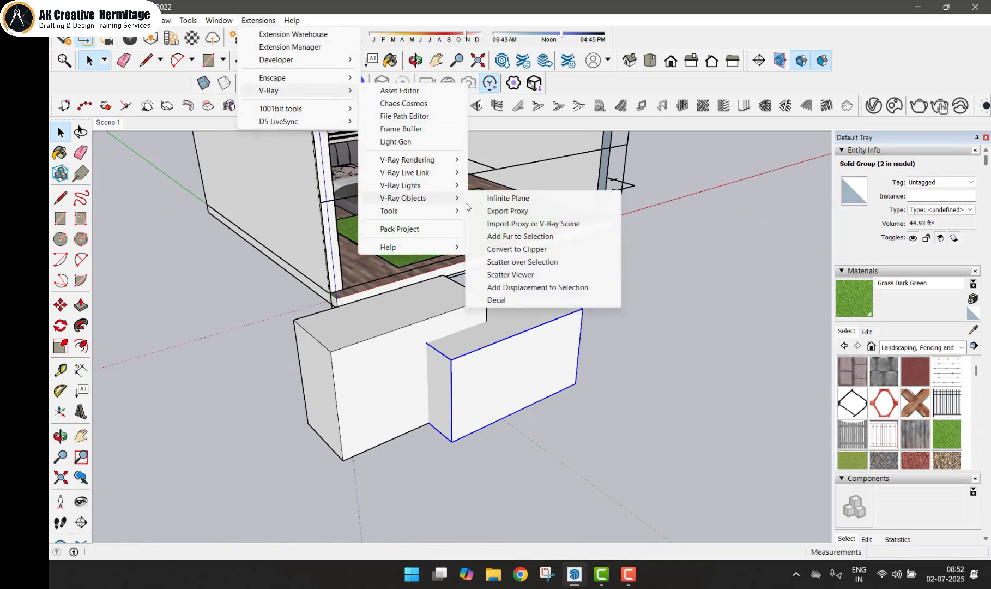
left_click(518, 249)
left_click(632, 303)
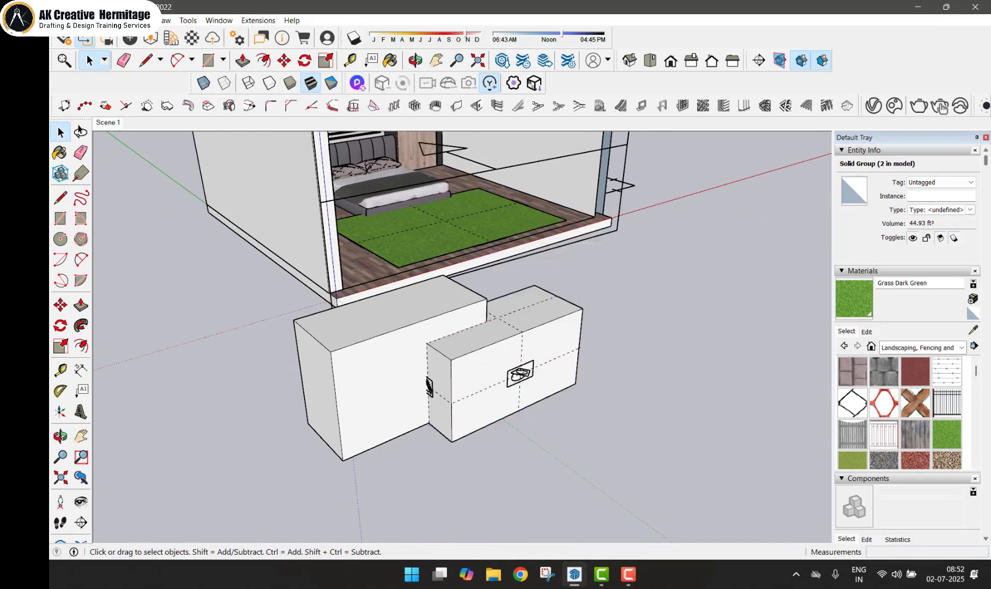
Step: Render the two overlapping boxes with V-Ray to check the clipper's cut, stop the render, and close the frame buffer
middle_click_drag(641, 395, 433, 321)
scroll(432, 322, "up", 2)
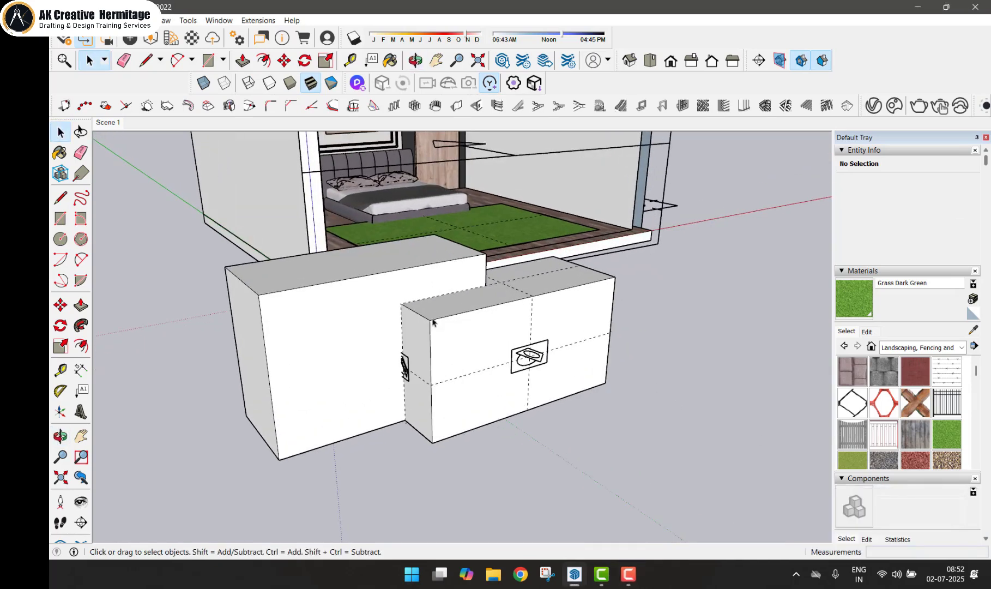
left_click(256, 20)
mouse_move(269, 91)
mouse_move(409, 159)
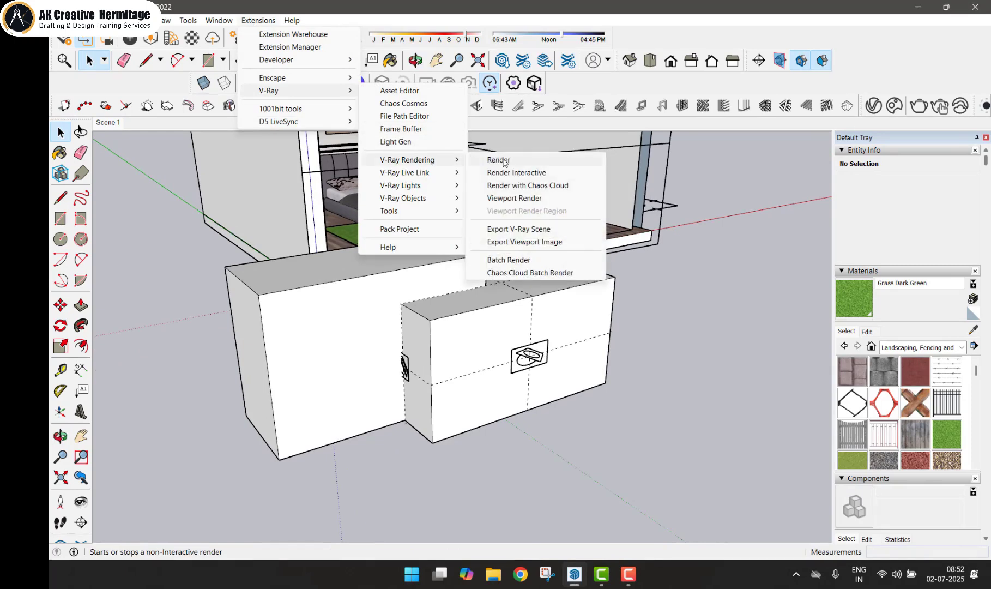
left_click(503, 161)
scroll(538, 343, "down", 2)
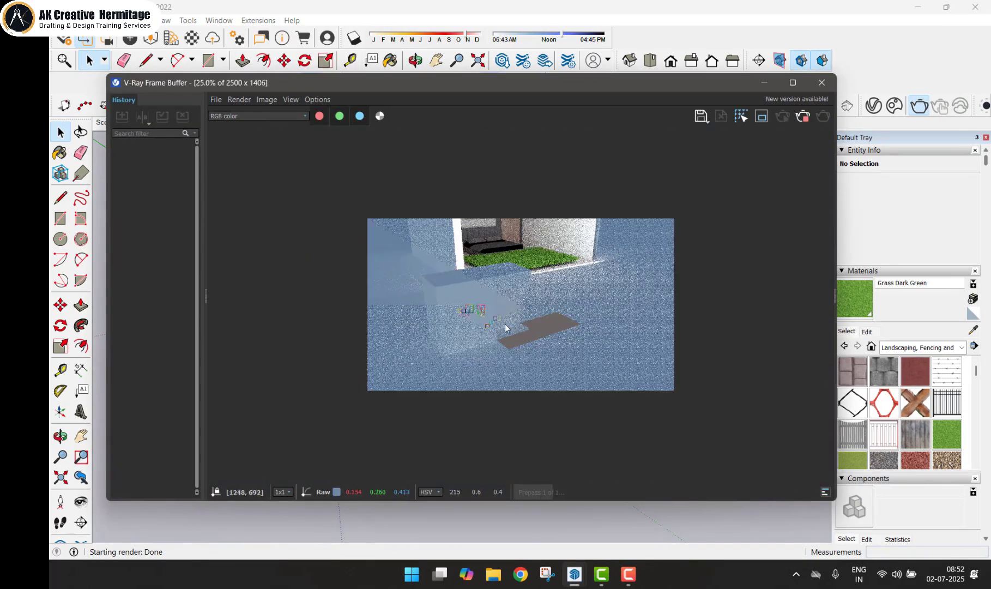
left_click(804, 116)
left_click(822, 82)
middle_click(487, 354)
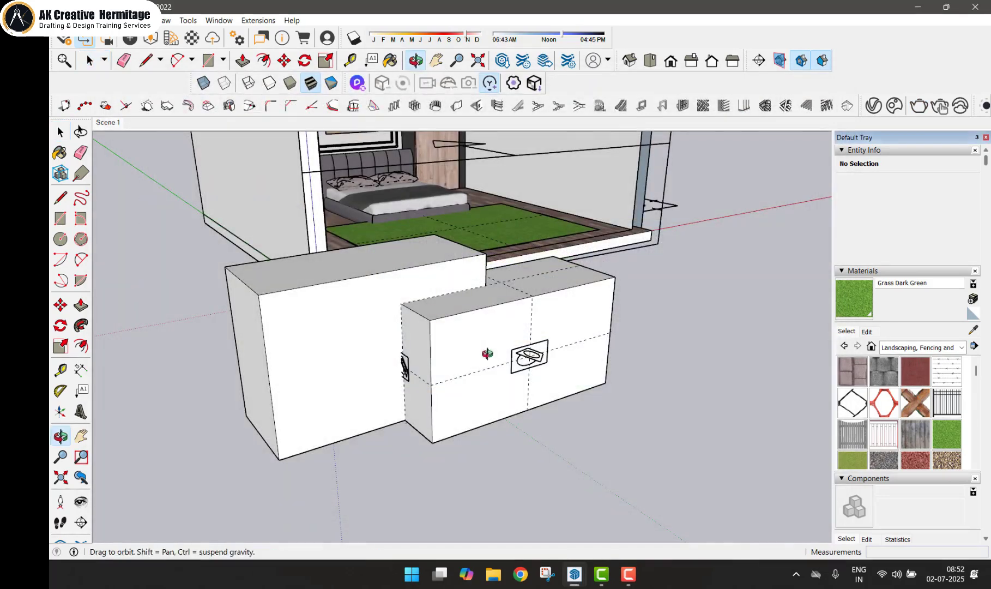
middle_click_drag(487, 353, 496, 374)
left_click(628, 573)
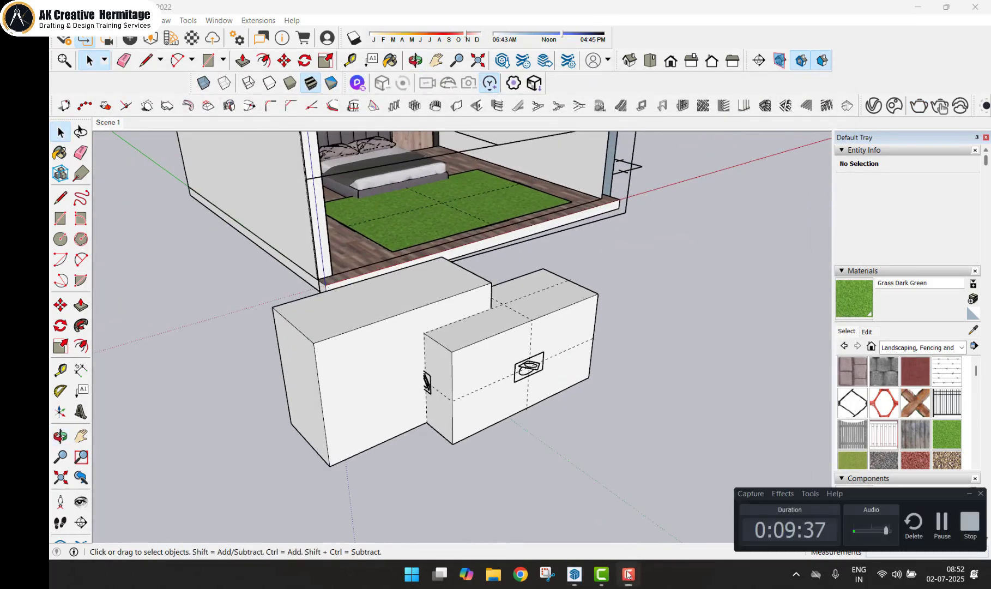
left_click(628, 574)
Step: Delete the original box and the clipper box in front of the room
scroll(548, 416, "down", 3)
middle_click_drag(546, 423, 554, 404)
left_click(481, 421)
key("Delete")
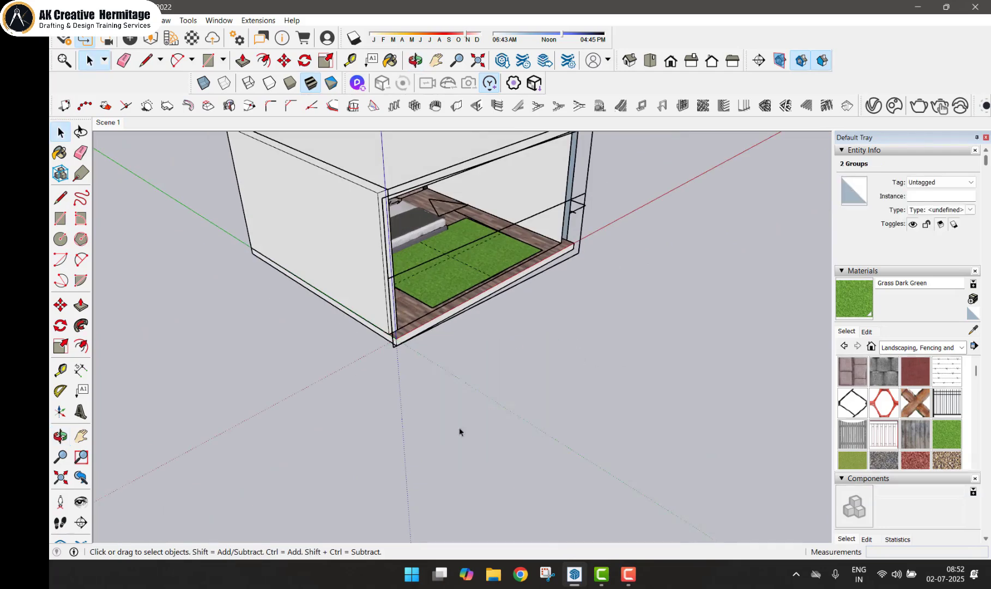
Step: Frame the bedroom from the front with the bed and grass centred, and add a new scene for this view
key("Page_Down")
middle_click_drag(467, 238, 469, 247)
scroll(469, 246, "up", 5)
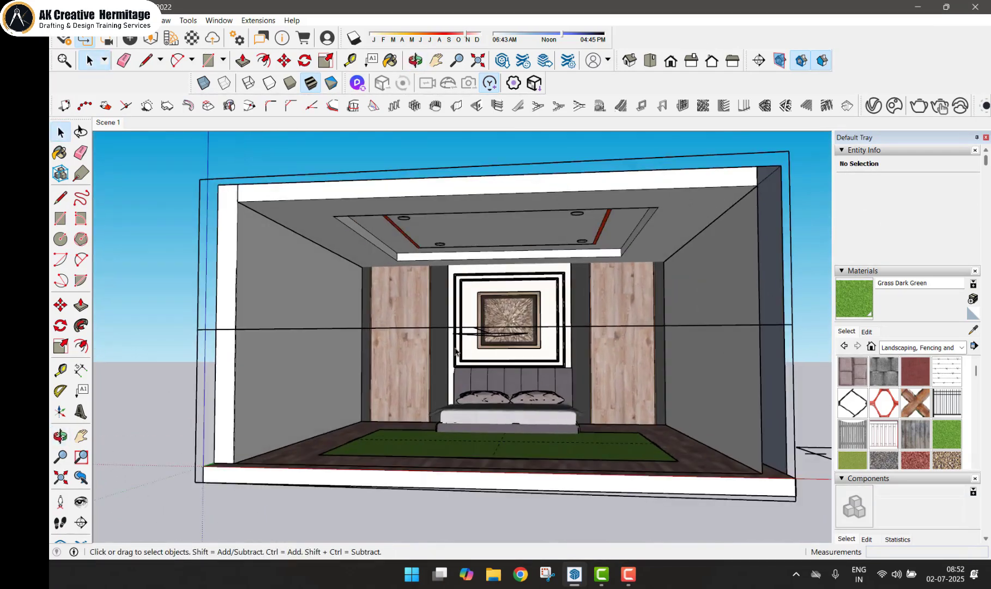
left_click(108, 123)
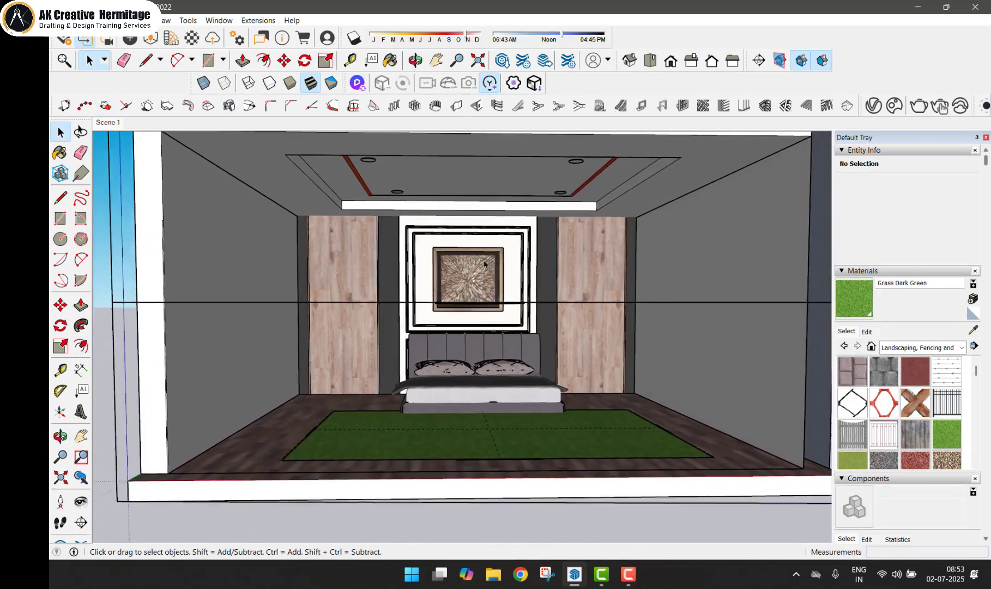
scroll(480, 256, "up", 2)
scroll(479, 254, "down", 1)
scroll(479, 253, "up", 2)
right_click(114, 126)
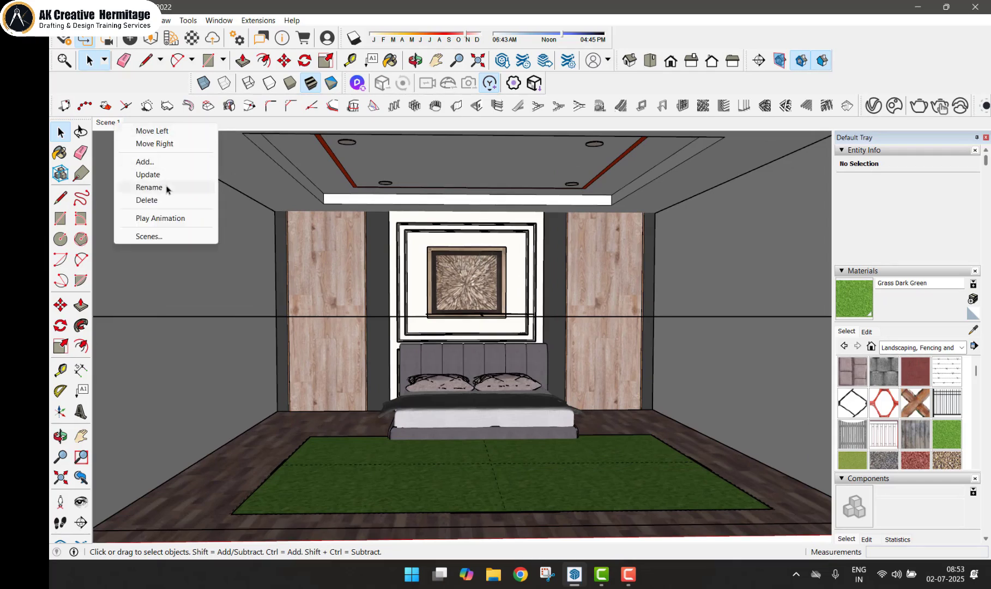
left_click(153, 162)
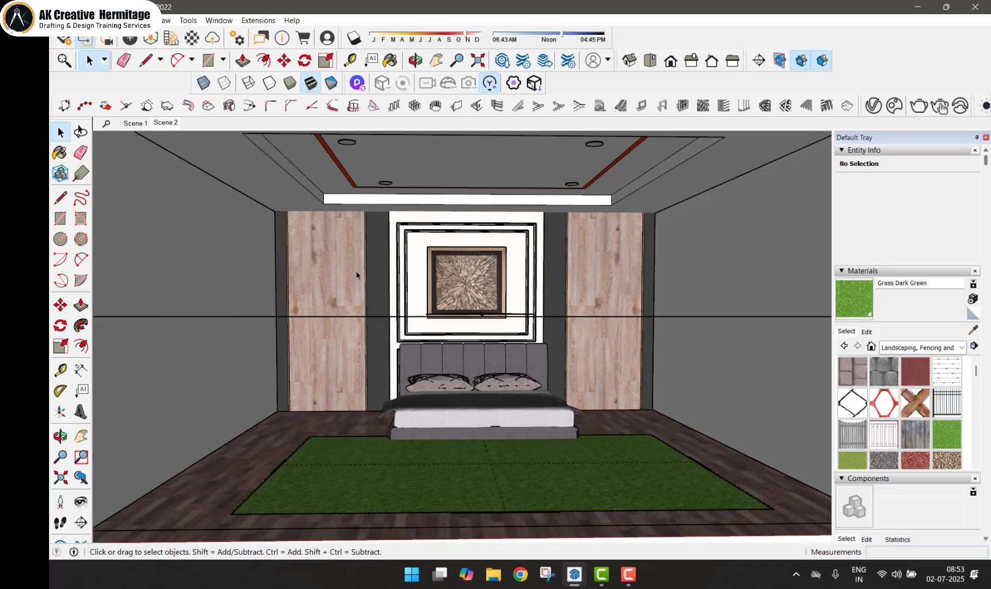
Step: Open the render settings in the V-Ray Asset Editor and bring up the Render Output options
left_click(259, 20)
mouse_move(305, 91)
left_click(403, 90)
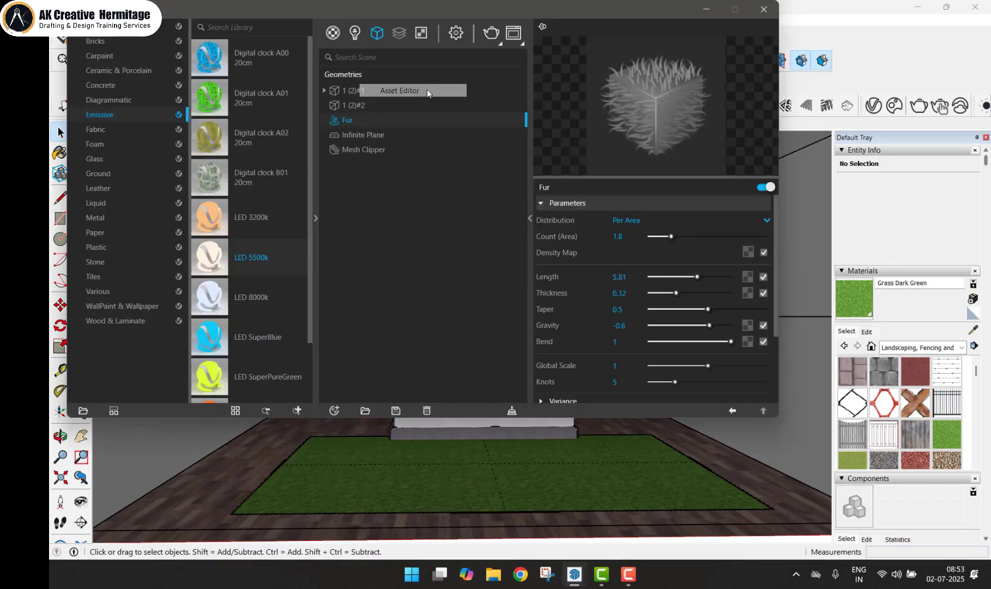
left_click(456, 34)
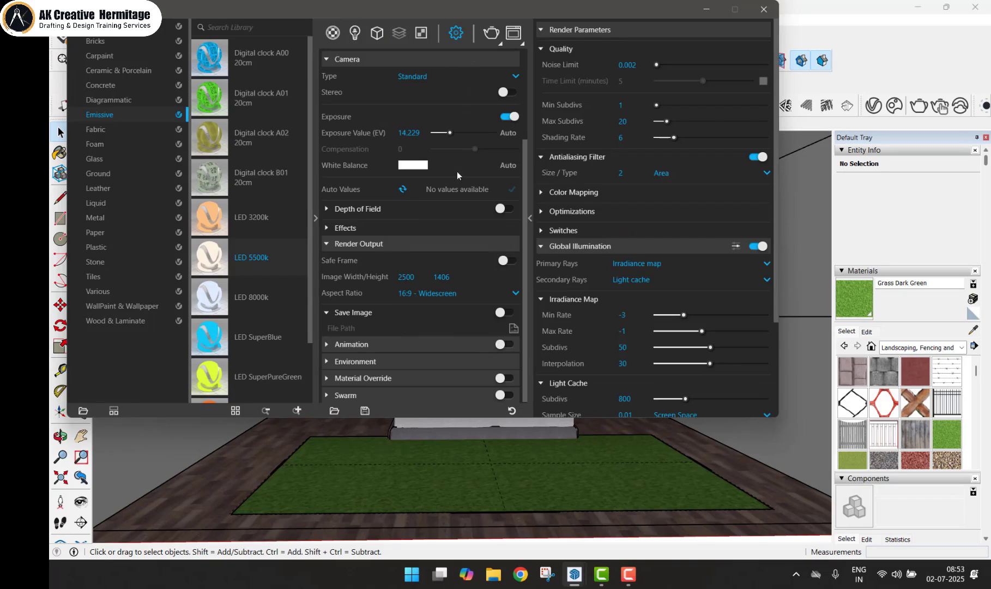
scroll(418, 206, "up", 3)
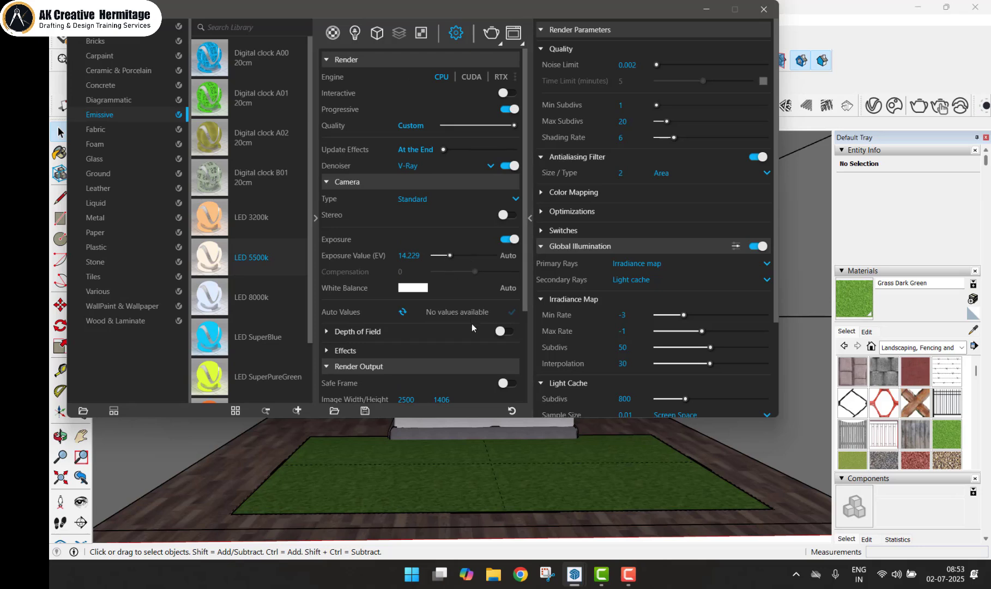
scroll(469, 322, "down", 3)
Step: Set the render output's image width to 4500
left_click(406, 277)
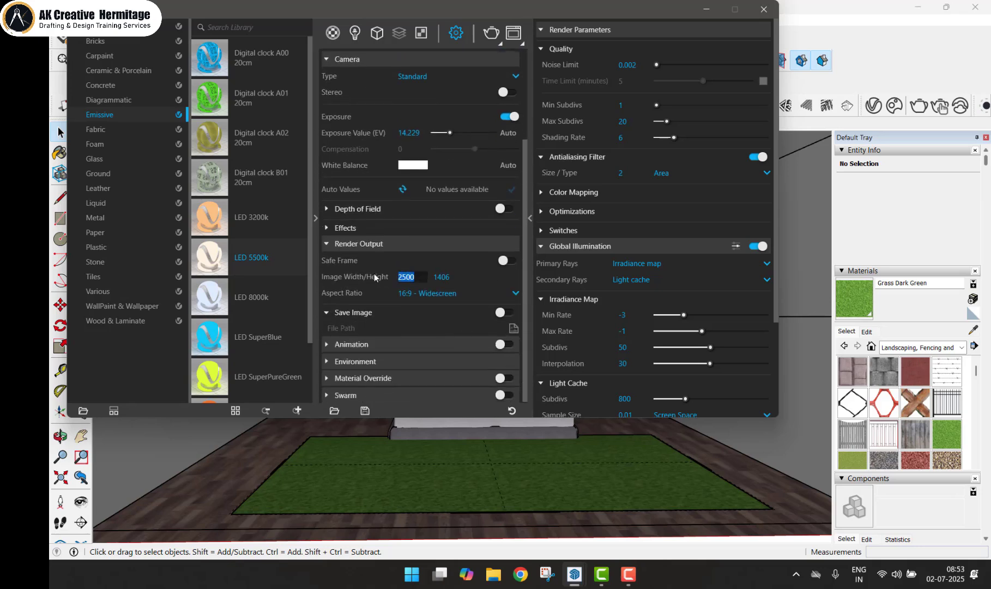
type("60")
key("BackSpace")
key("BackSpace")
type("45000")
key("Return")
Step: Set the Light Cache subdivs to 2500
scroll(661, 287, "down", 4)
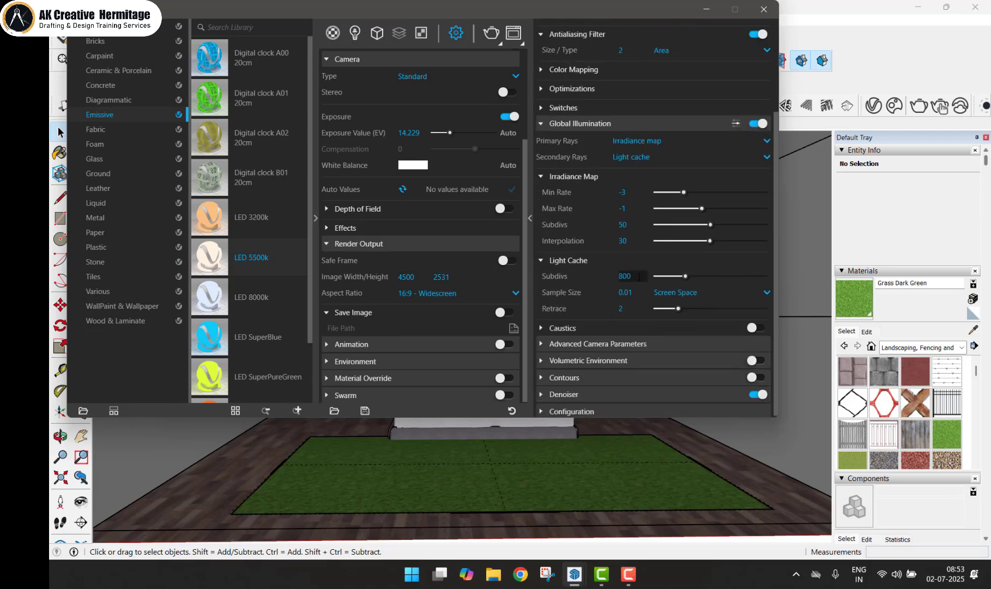
type("2500")
key("Return")
Step: Set the render output's image width to 6000 and turn on Safe Frame
left_click(407, 277)
type("6000")
key("Return")
left_click(504, 260)
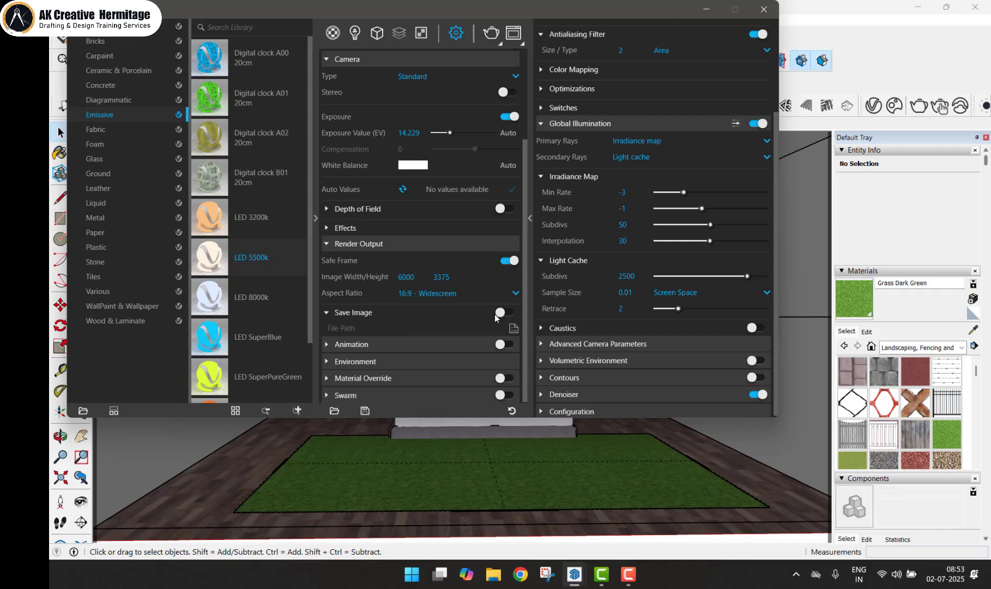
Step: Start the final V-Ray render of the front bedroom view from the Asset Editor
scroll(473, 322, "down", 1)
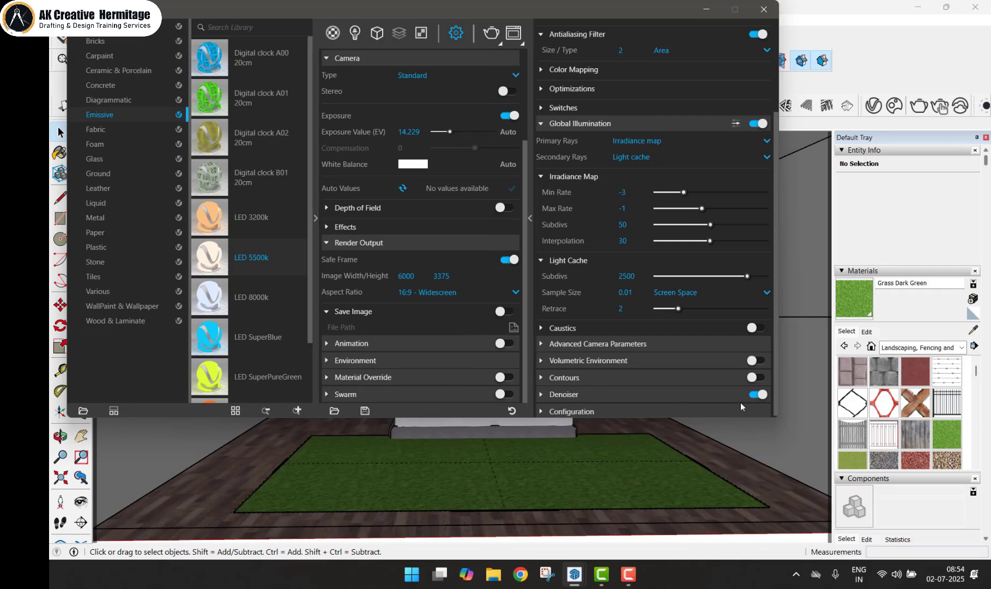
scroll(572, 244, "up", 5)
left_click(490, 34)
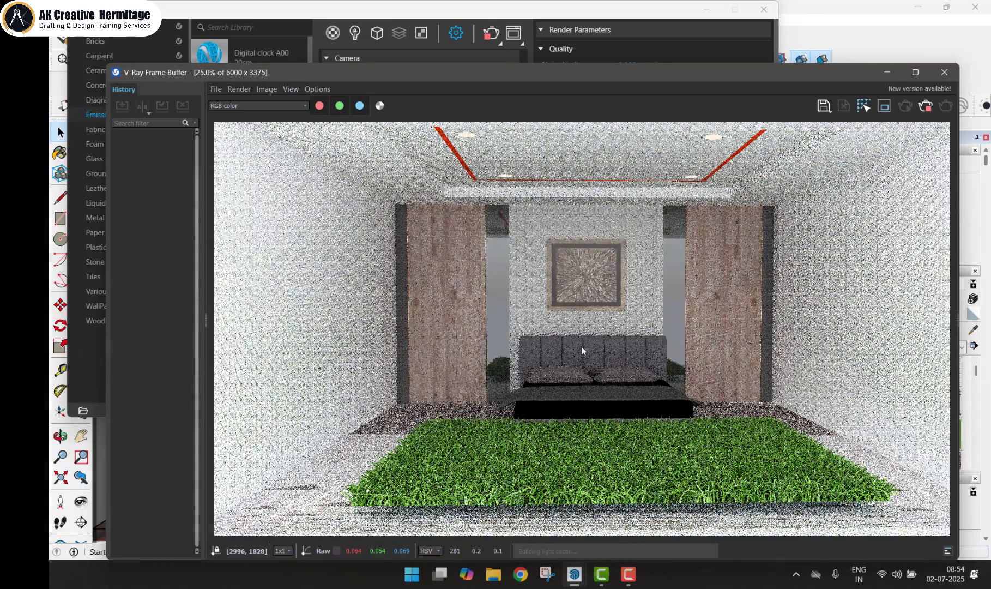
left_click(628, 573)
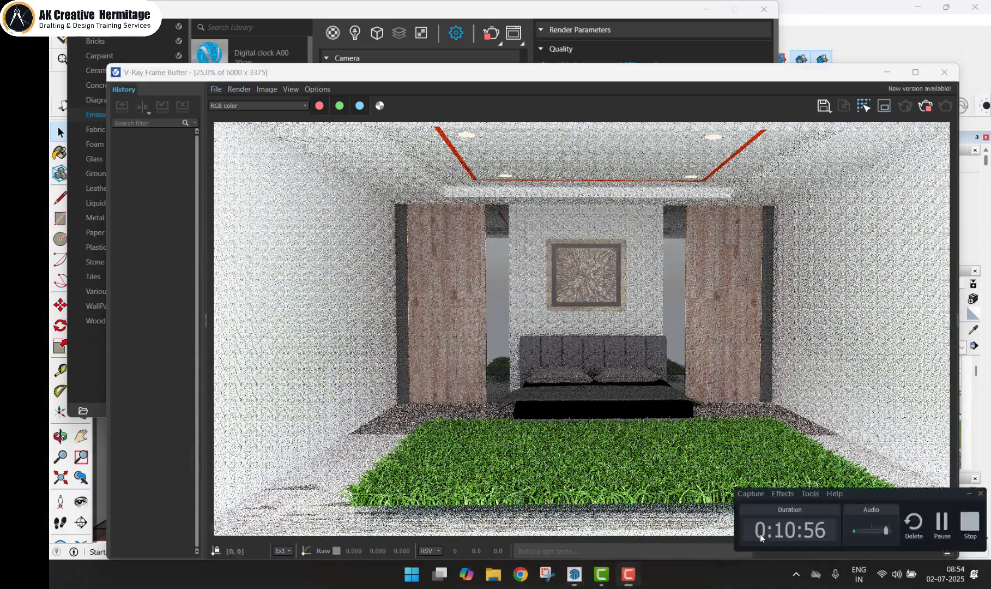
left_click(936, 527)
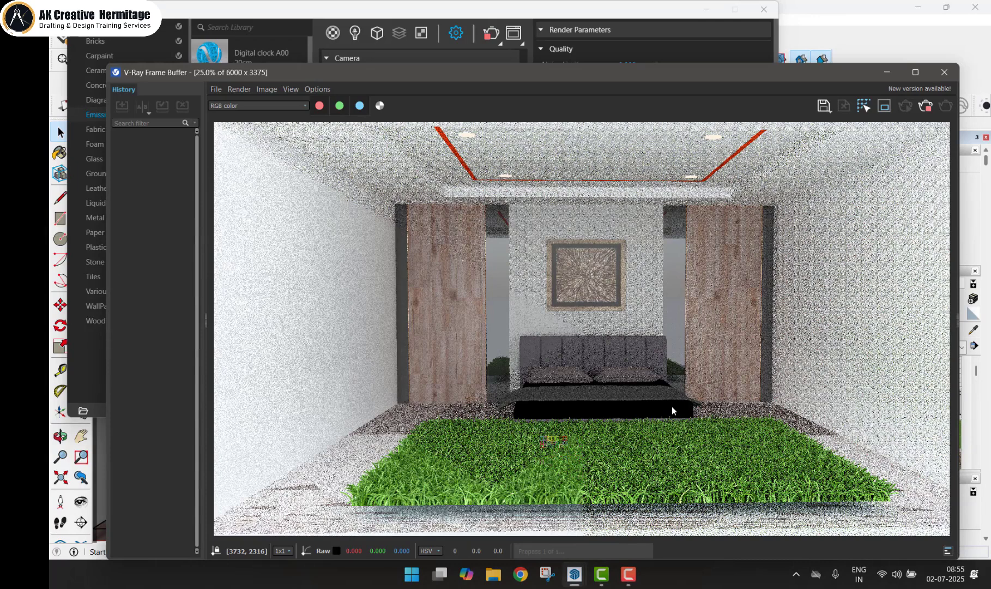